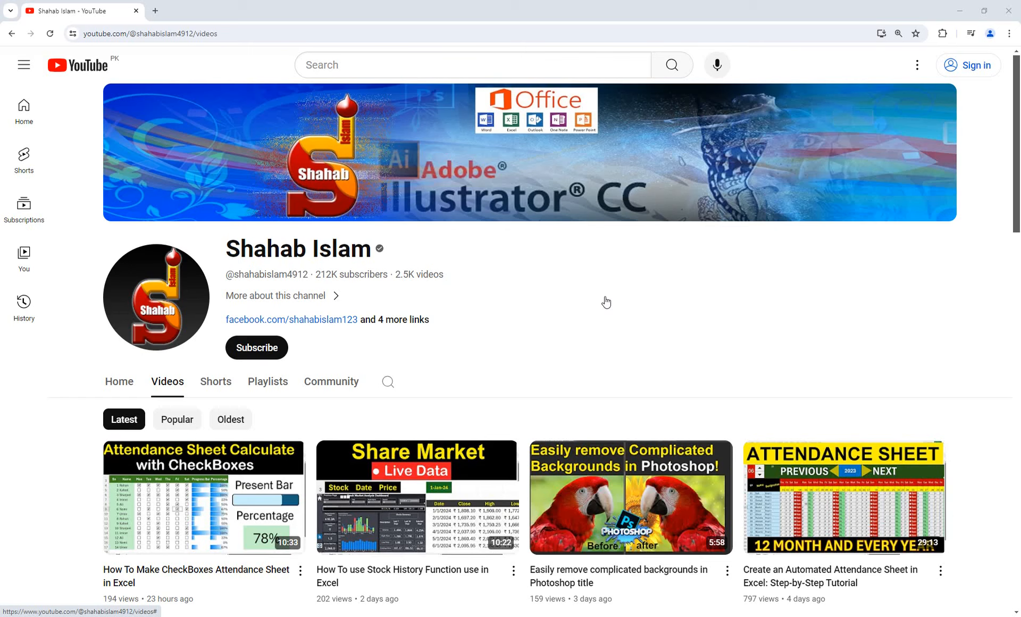
Step: Switch to the SAD.xlsx workbook in Excel and view the formula in cell F8
{"action": "mouse_move", "coordinate": [374, 616]}
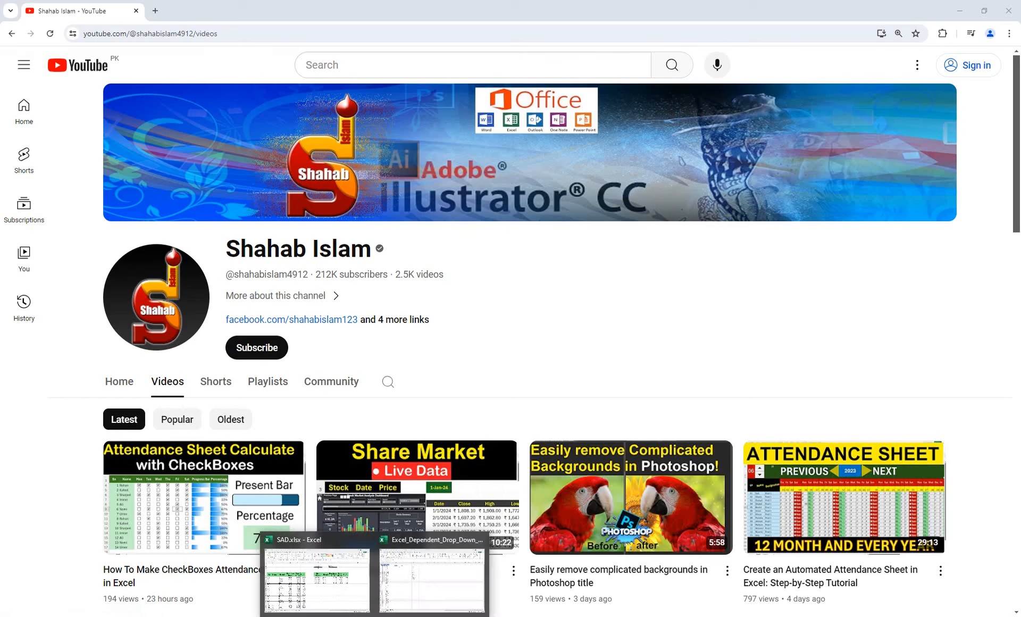
{"action": "left_click", "coordinate": [335, 581]}
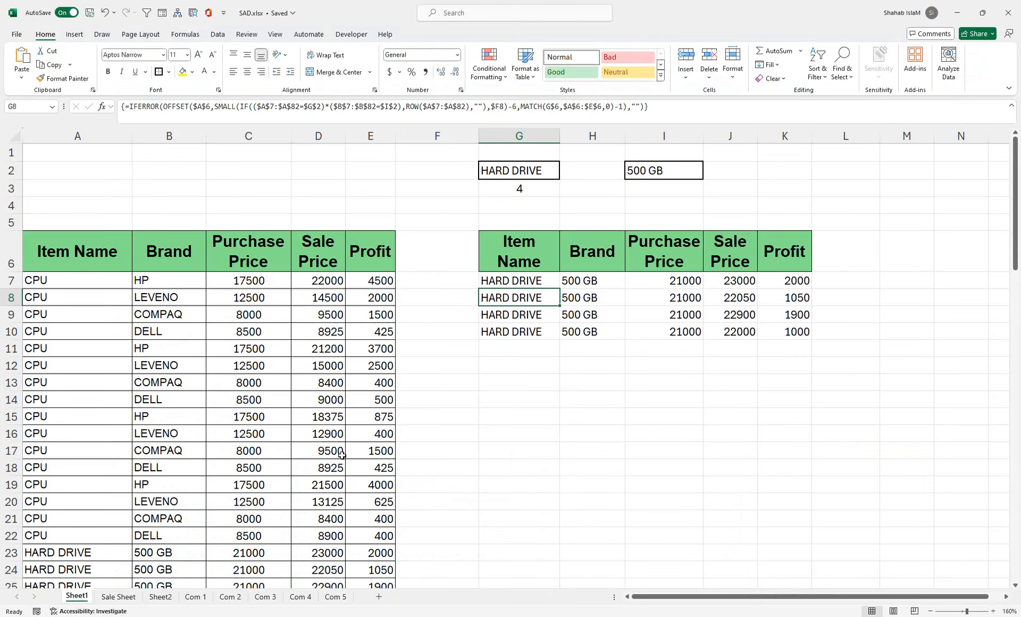
{"action": "left_click", "coordinate": [458, 300]}
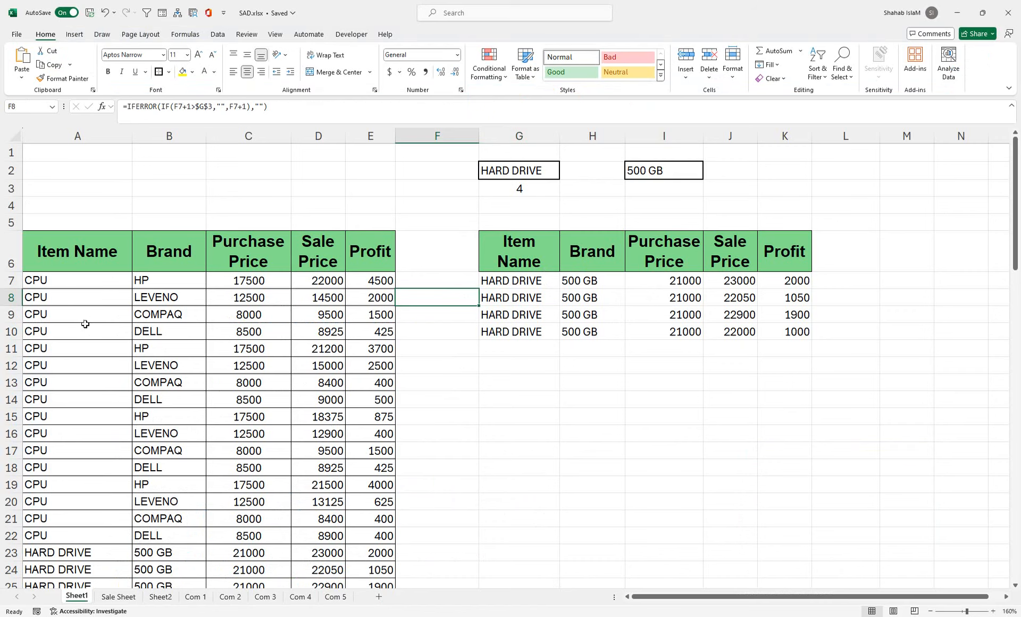
Step: Choose CPU as the item in cell G2 and LEVENO as the brand in cell I2
{"action": "left_click", "coordinate": [529, 169]}
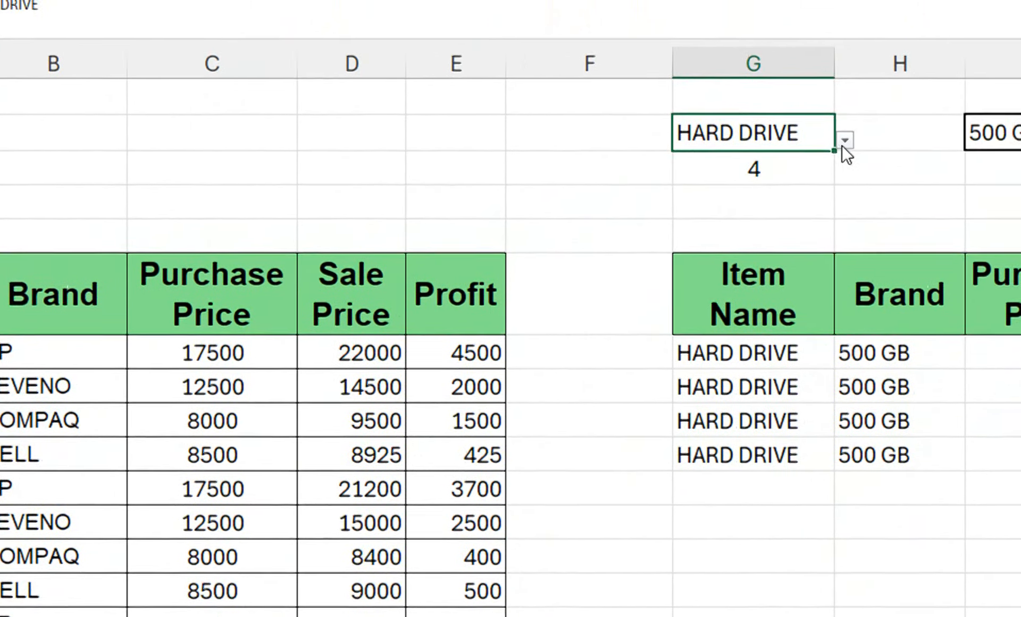
{"action": "left_click", "coordinate": [975, 94]}
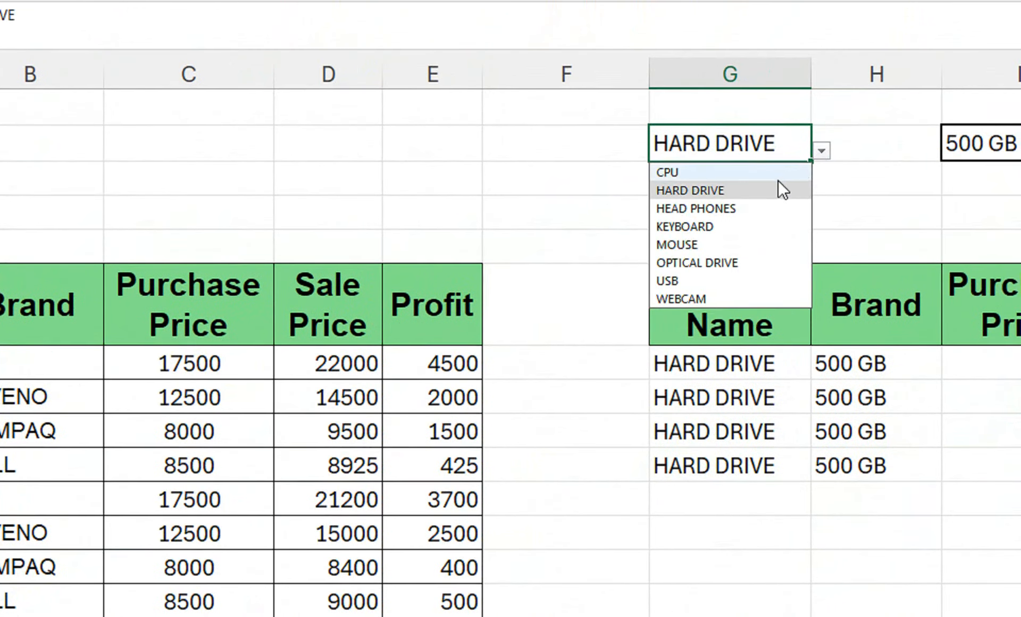
{"action": "left_click", "coordinate": [926, 116]}
{"action": "left_click", "coordinate": [982, 142]}
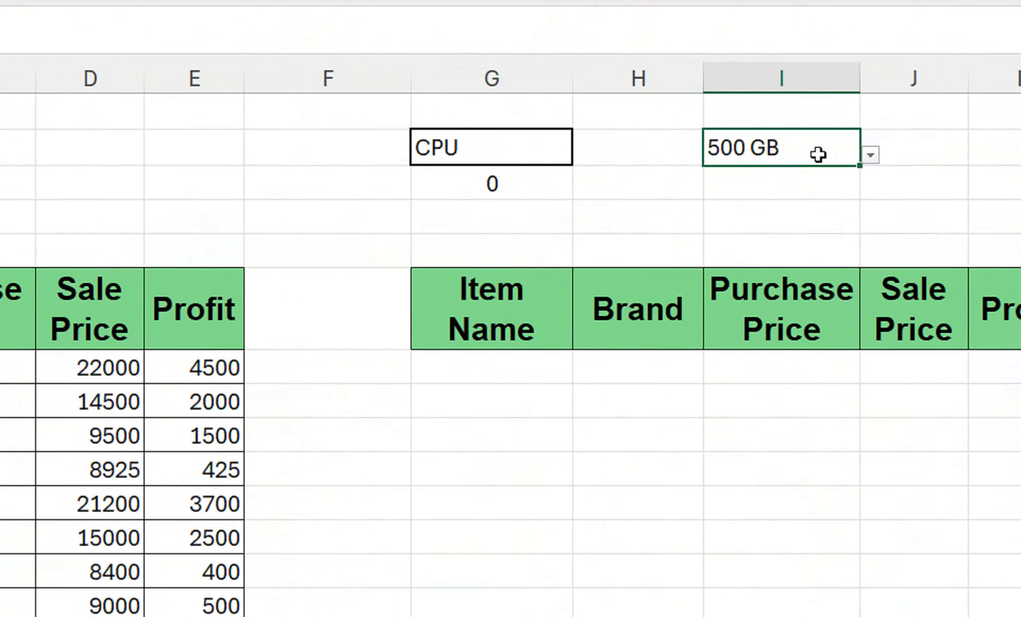
{"action": "left_click", "coordinate": [822, 159]}
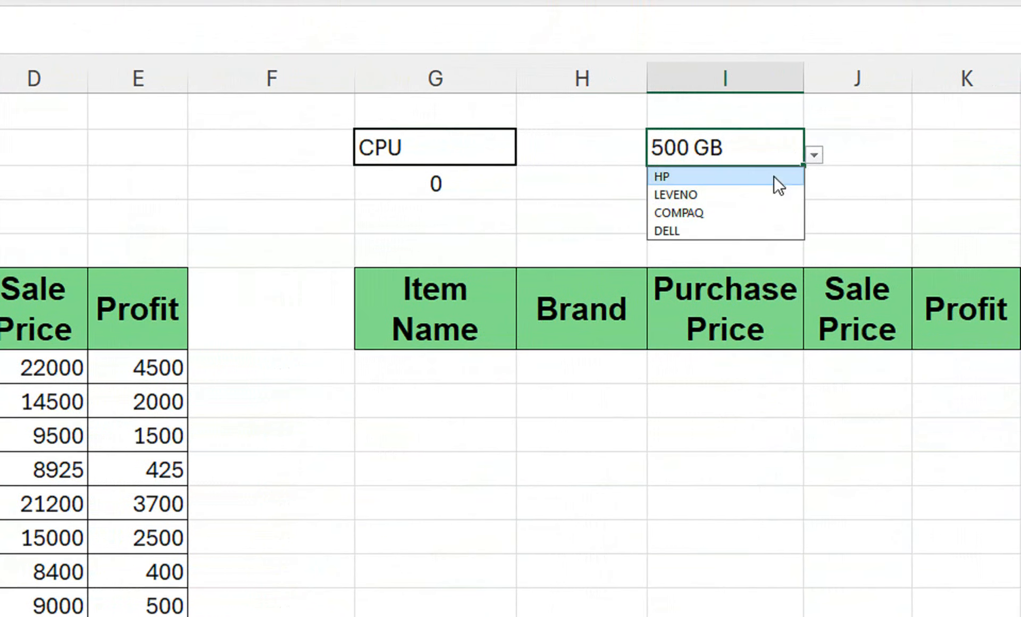
{"action": "left_click", "coordinate": [723, 195]}
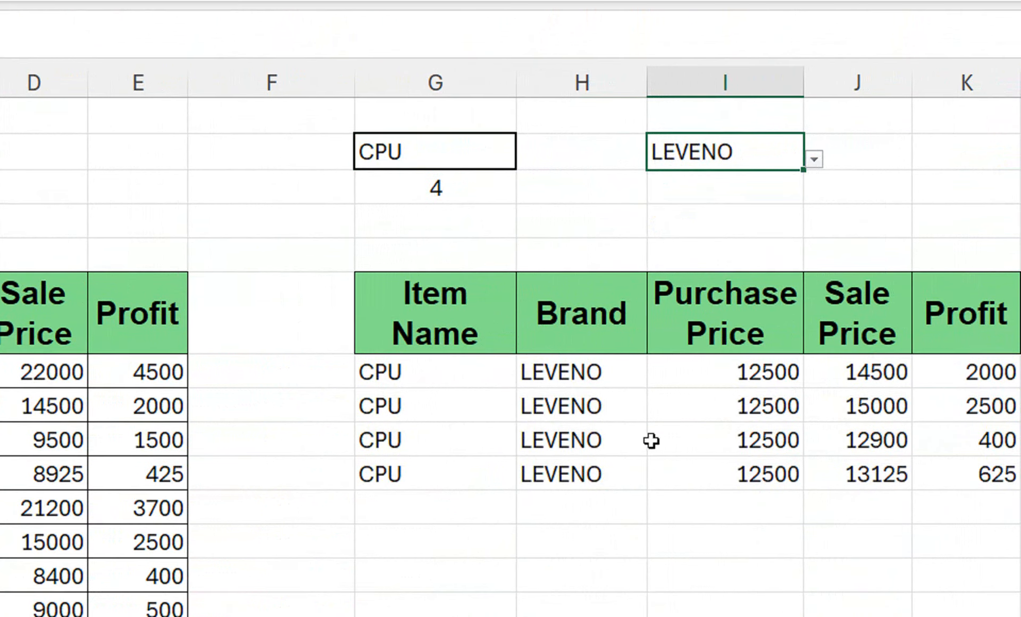
Step: Try the remaining CPU brands in cell I2, choosing HP, COMPAQ and finally DELL
{"action": "left_click", "coordinate": [776, 160]}
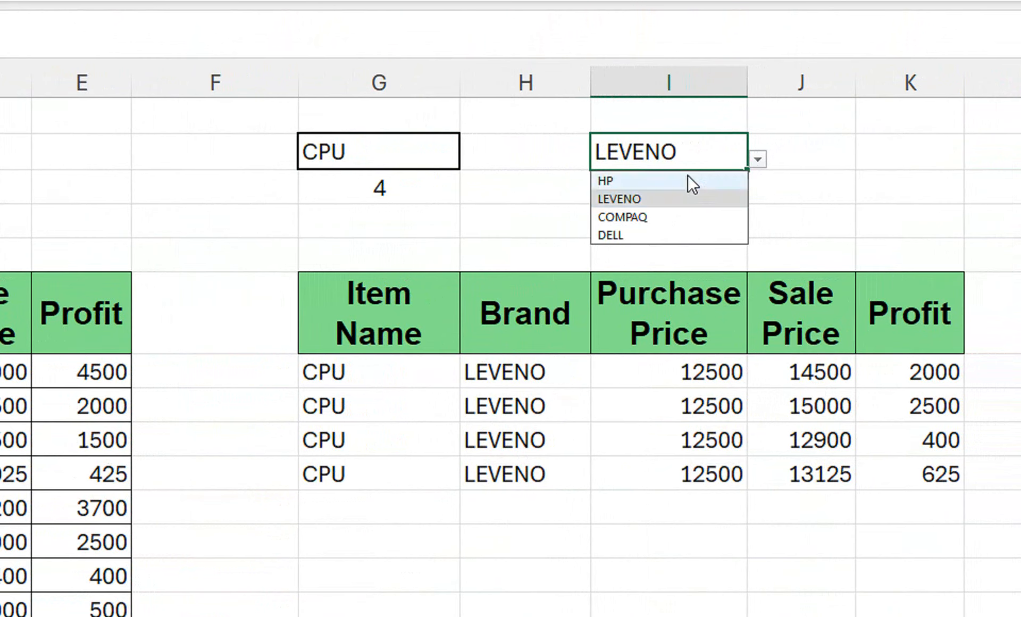
{"action": "left_click", "coordinate": [707, 177]}
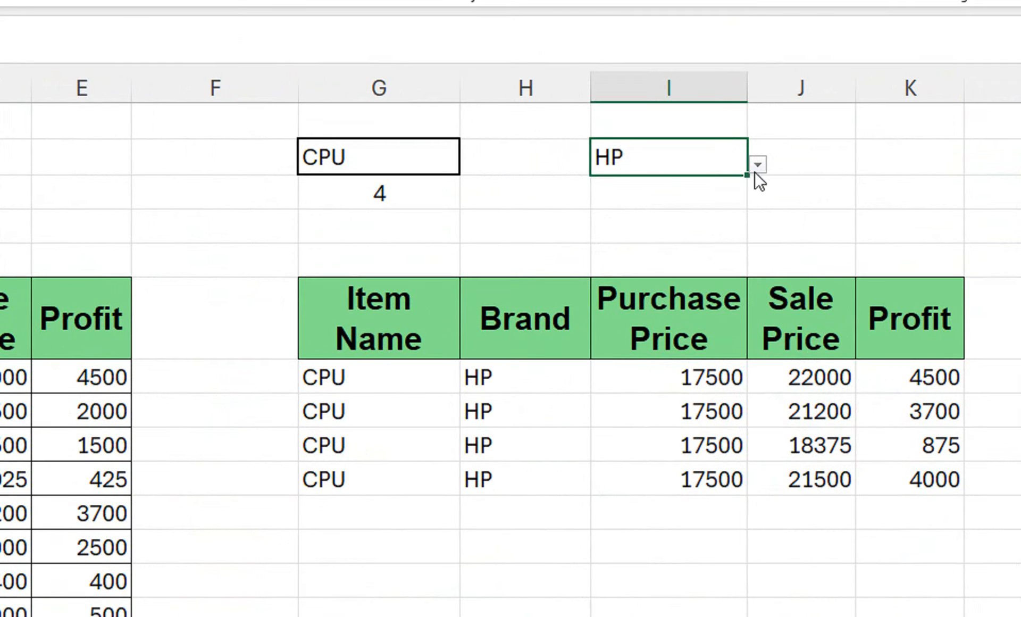
{"action": "left_click", "coordinate": [757, 159]}
{"action": "left_click", "coordinate": [679, 223]}
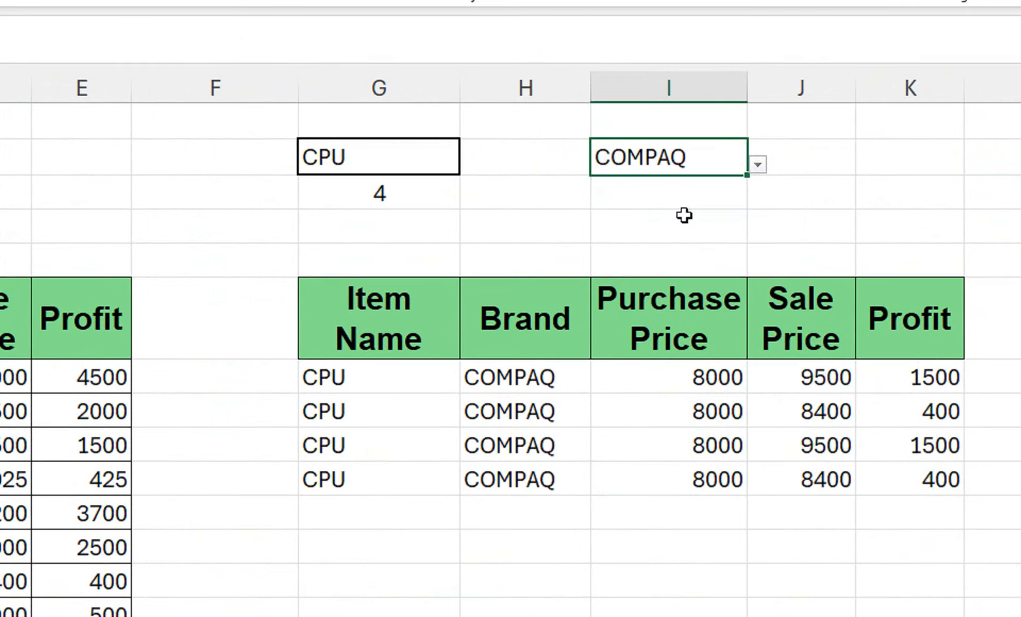
{"action": "left_click", "coordinate": [757, 164]}
{"action": "left_click", "coordinate": [663, 238]}
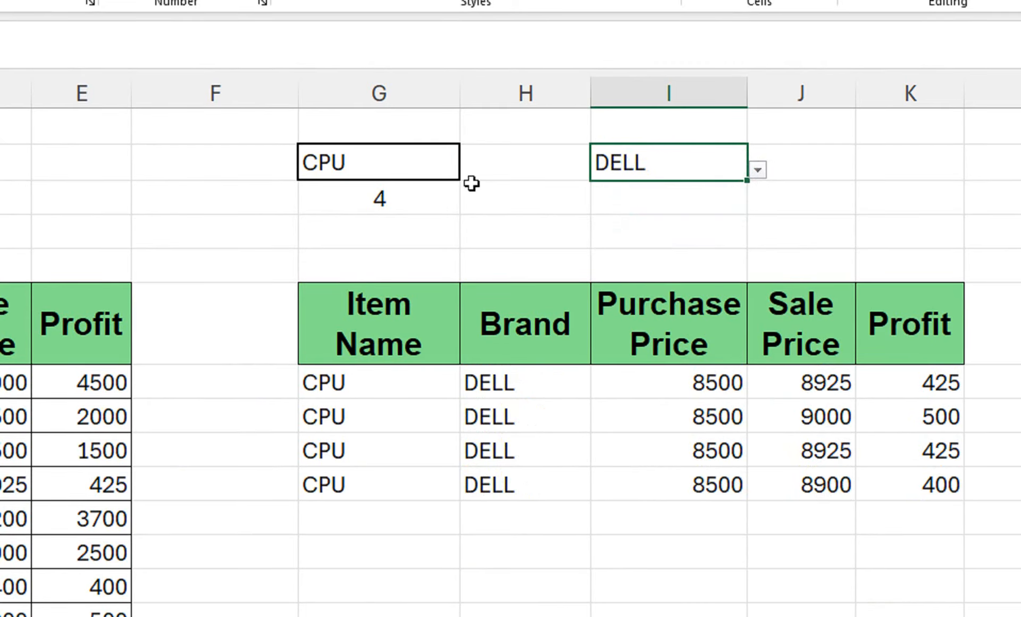
Step: Choose USB as the item in cell G2 and 156 GB as the brand in cell I2
{"action": "left_click", "coordinate": [438, 166]}
{"action": "left_click", "coordinate": [471, 169]}
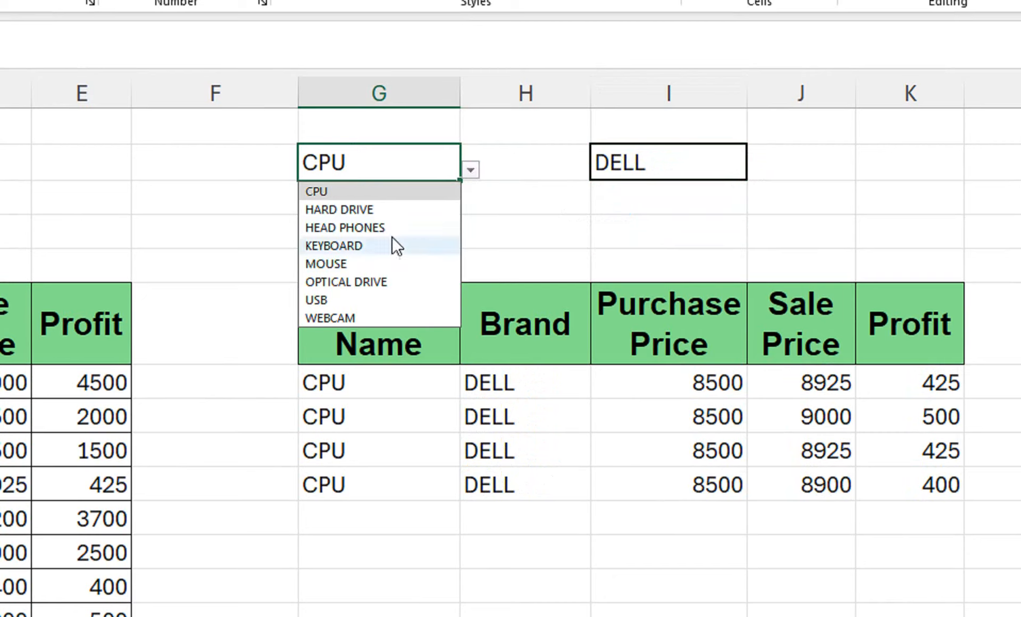
{"action": "left_click", "coordinate": [385, 301]}
{"action": "left_click", "coordinate": [723, 169]}
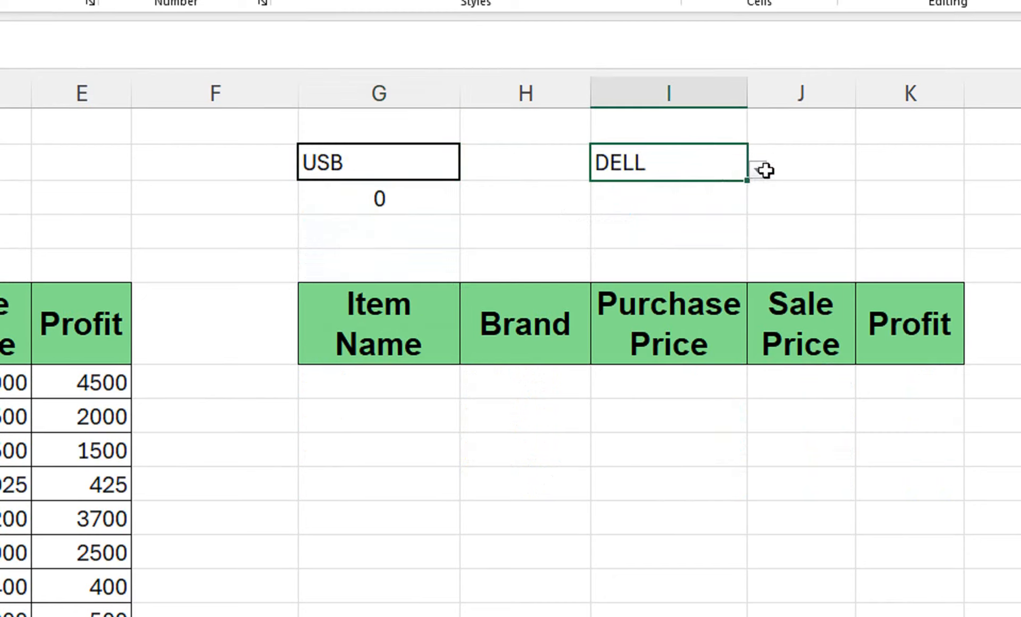
{"action": "left_click", "coordinate": [766, 169]}
{"action": "left_click", "coordinate": [731, 158]}
{"action": "left_click", "coordinate": [755, 169]}
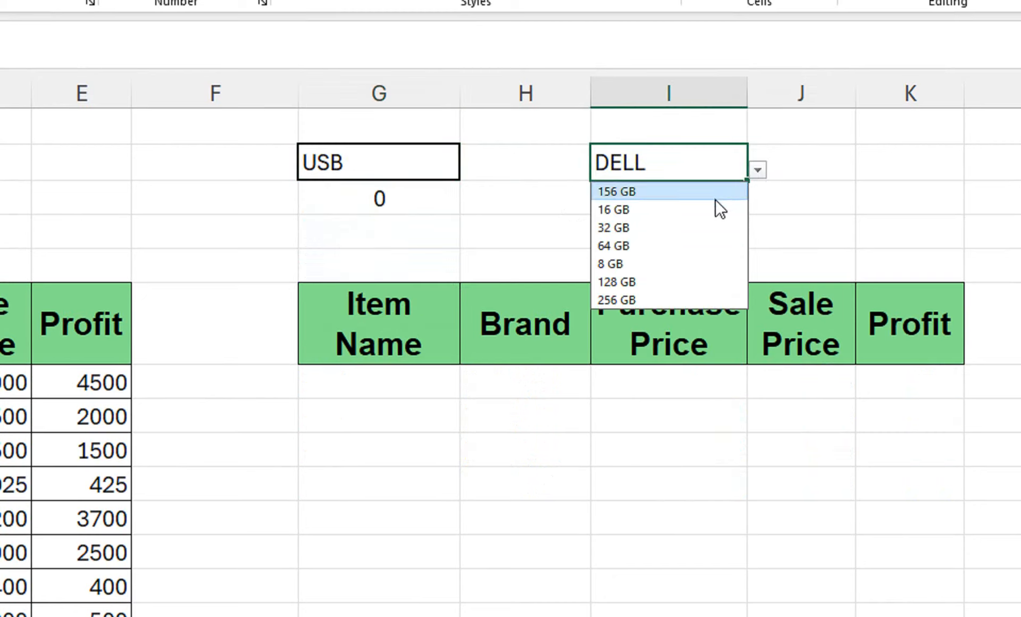
{"action": "left_click", "coordinate": [712, 191]}
Step: Change the USB brand selection in cell I2 to 64 GB and after that to 8 GB
{"action": "left_click", "coordinate": [756, 169]}
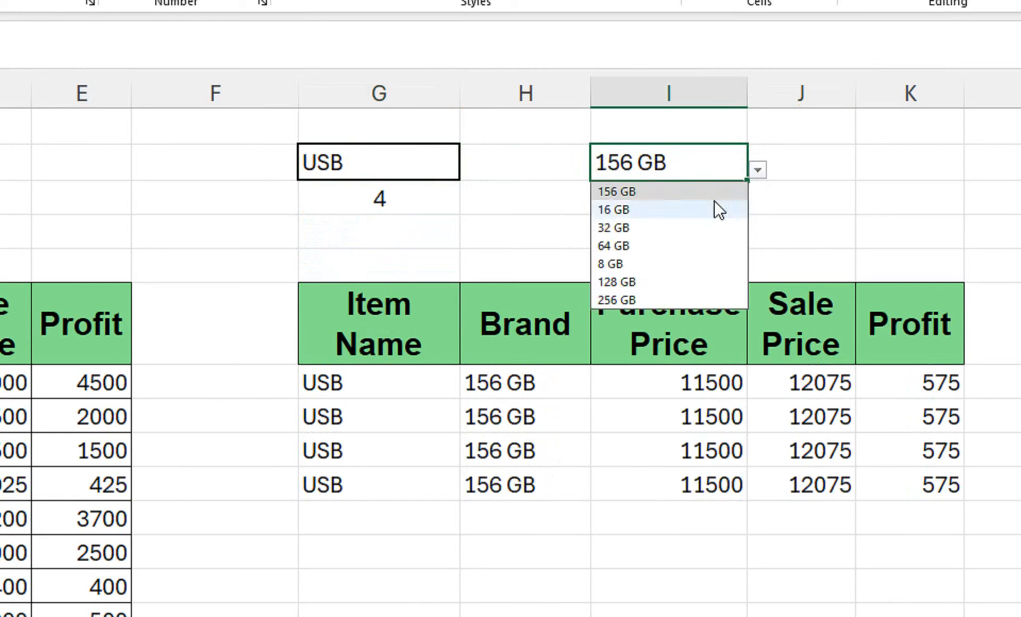
{"action": "left_click", "coordinate": [655, 245]}
{"action": "left_click", "coordinate": [757, 170]}
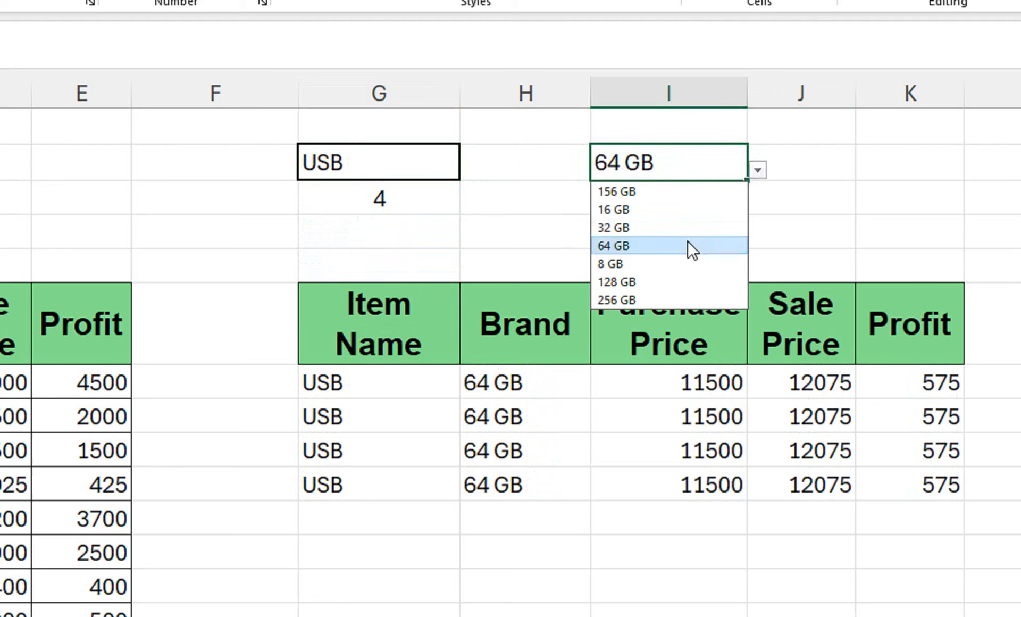
{"action": "left_click", "coordinate": [669, 265]}
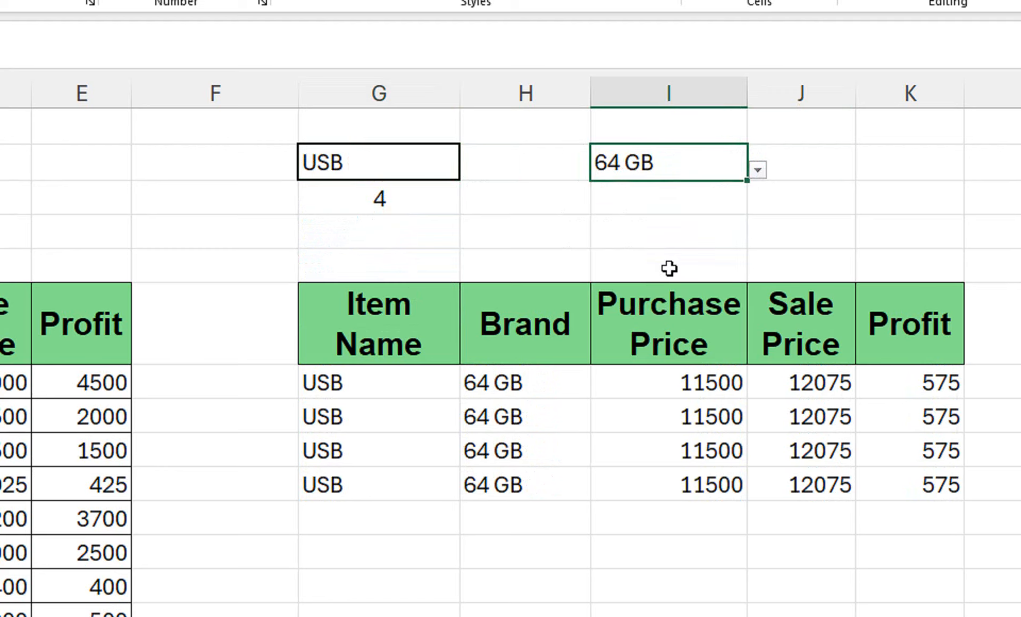
Step: Choose HEAD PHONES as the item in cell G2 and LOGITECH as the brand in cell I2
{"action": "left_click", "coordinate": [449, 163]}
{"action": "left_click", "coordinate": [471, 171]}
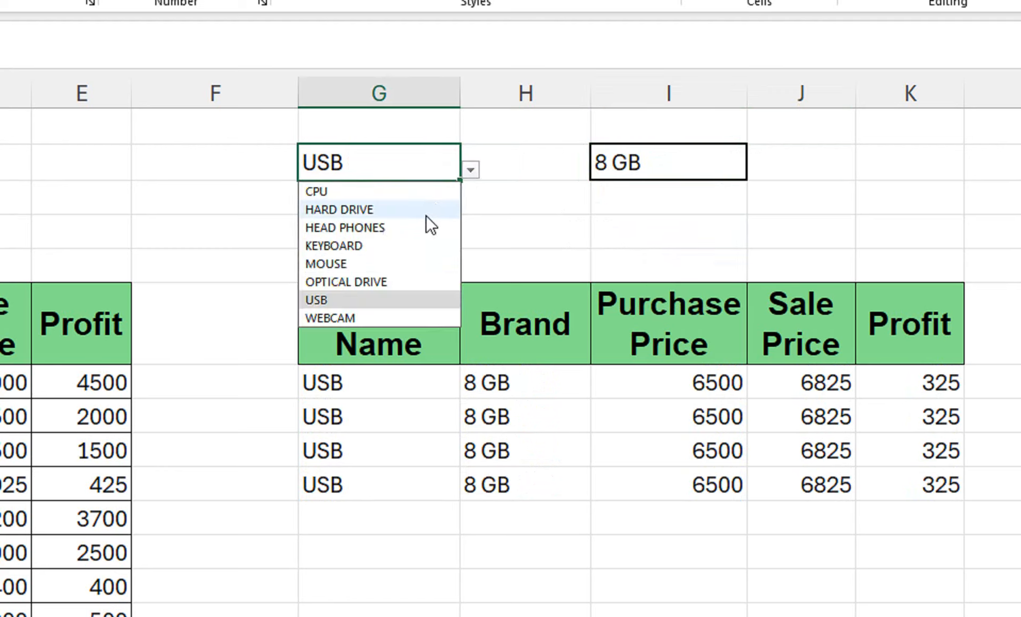
{"action": "left_click", "coordinate": [421, 230]}
{"action": "left_click", "coordinate": [680, 168]}
{"action": "left_click", "coordinate": [758, 171]}
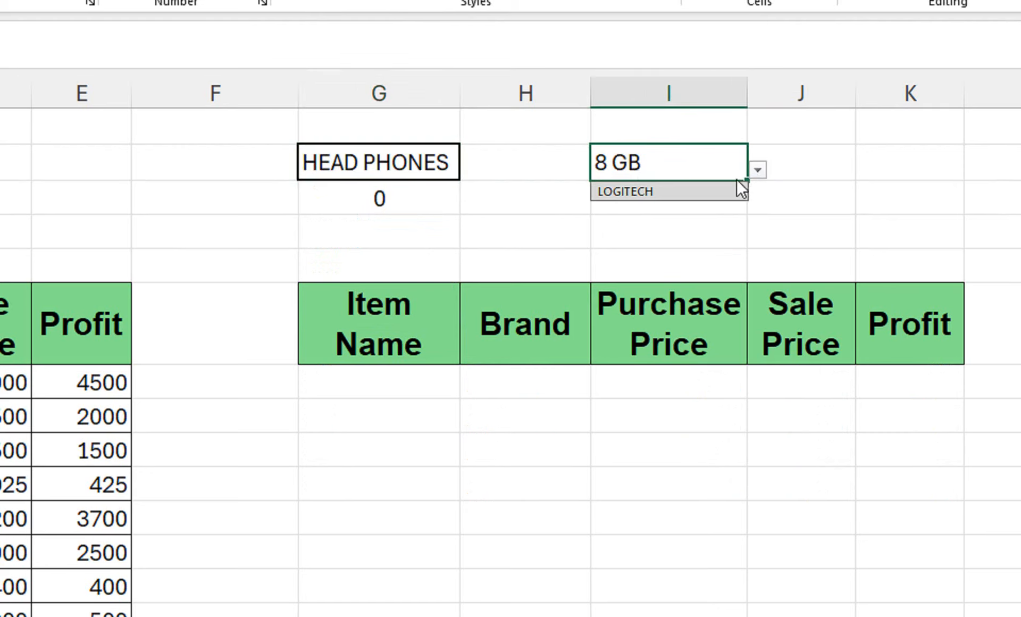
{"action": "left_click", "coordinate": [716, 190]}
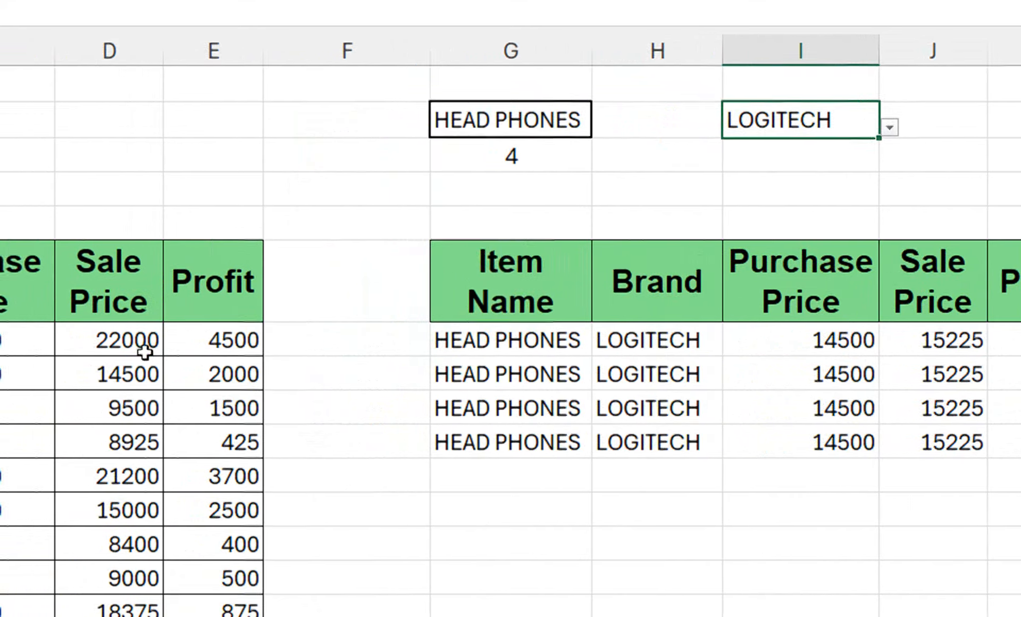
{"action": "left_click", "coordinate": [161, 281]}
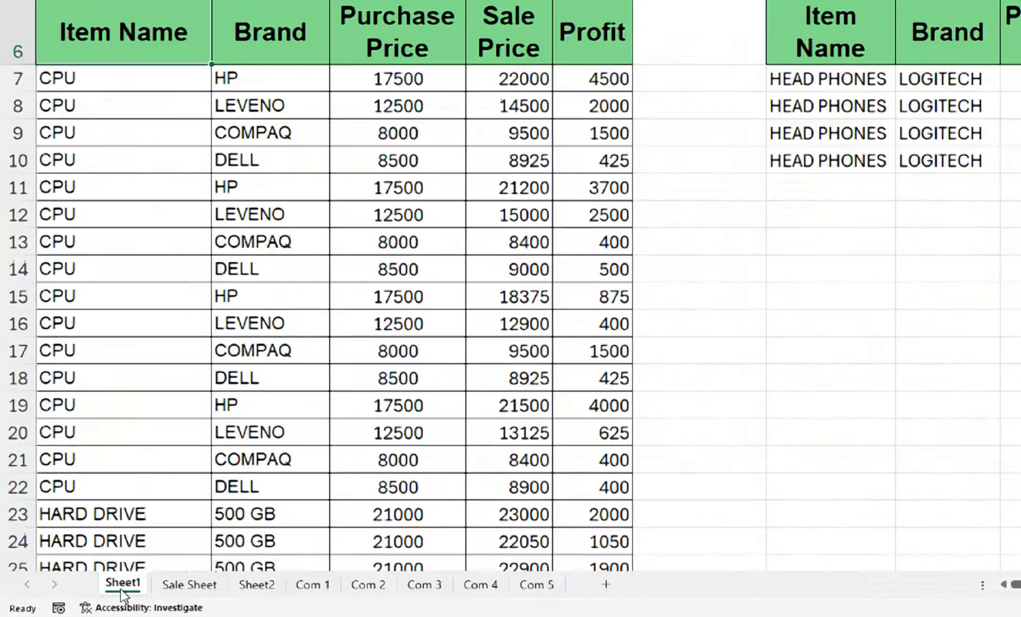
Step: Move Sheet1 out of SAD.xlsx into a new workbook without creating a copy
{"action": "right_click", "coordinate": [64, 597]}
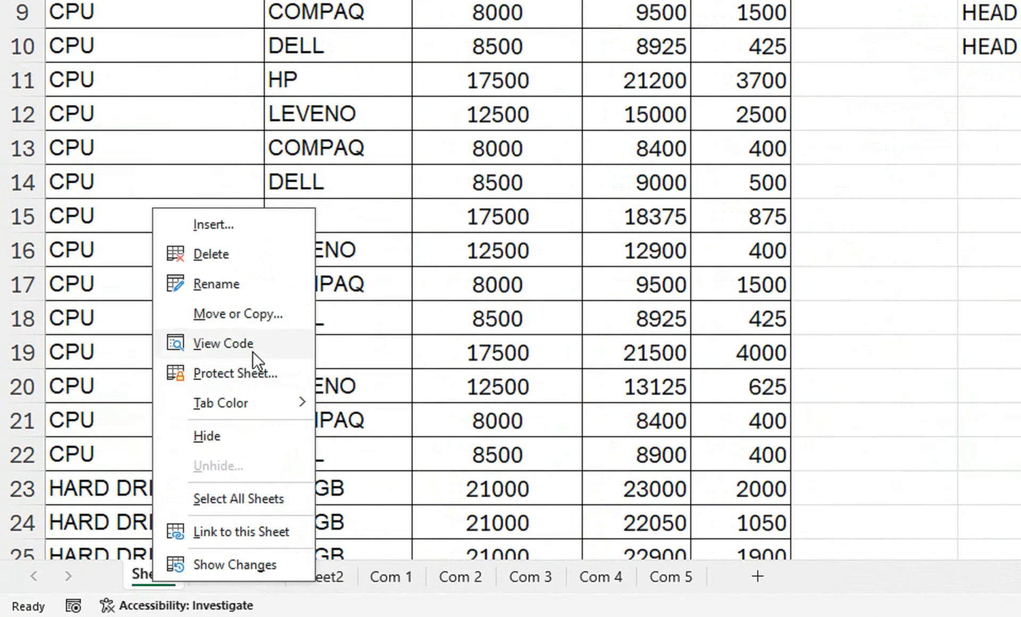
{"action": "left_click", "coordinate": [263, 319]}
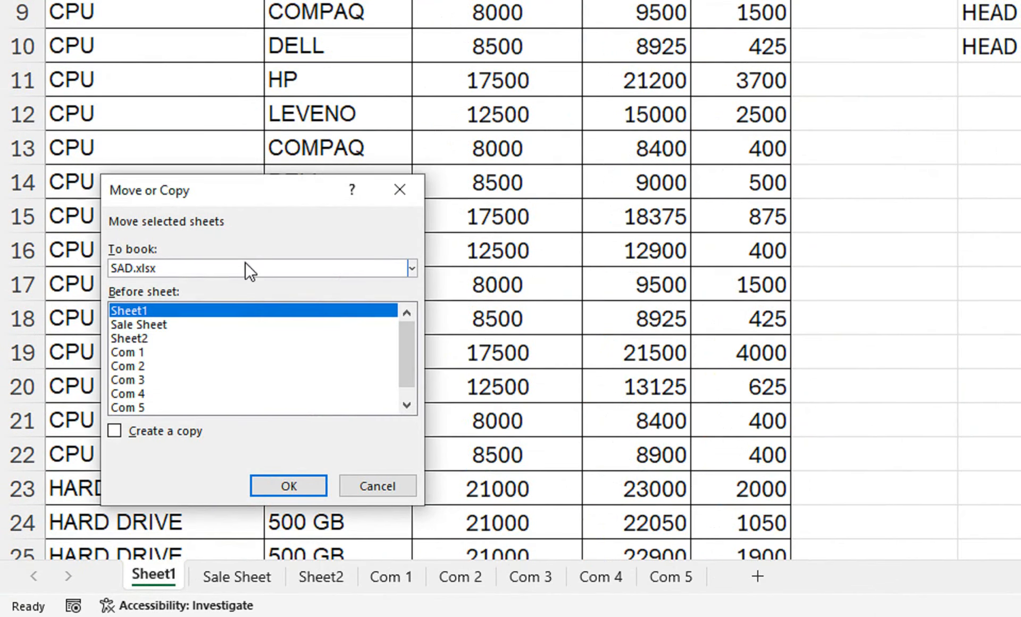
{"action": "left_click", "coordinate": [260, 269]}
{"action": "left_click", "coordinate": [248, 287]}
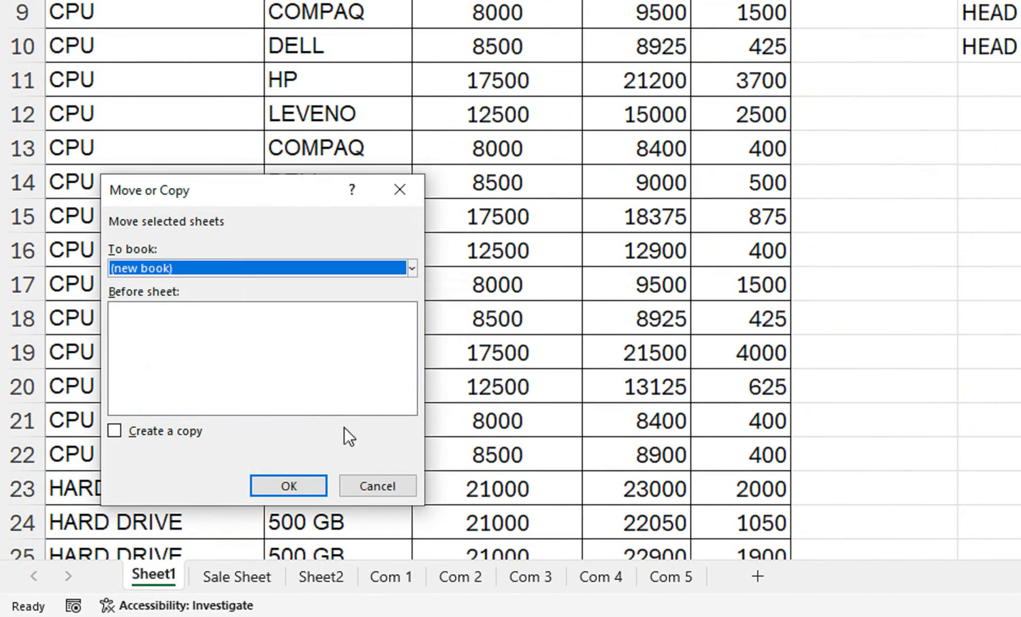
{"action": "left_click", "coordinate": [321, 486]}
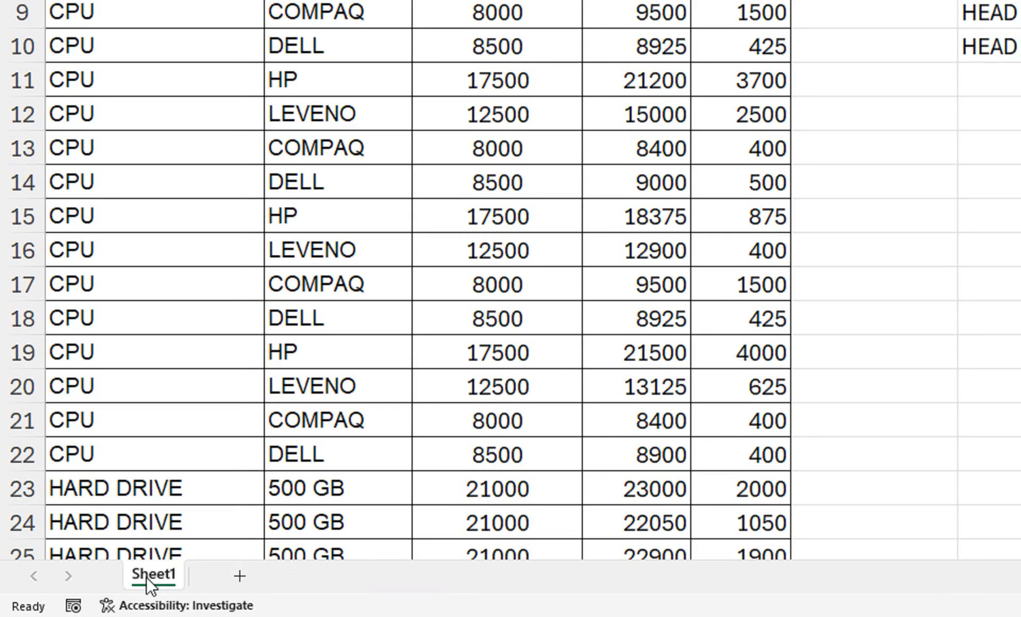
{"action": "left_click", "coordinate": [237, 577]}
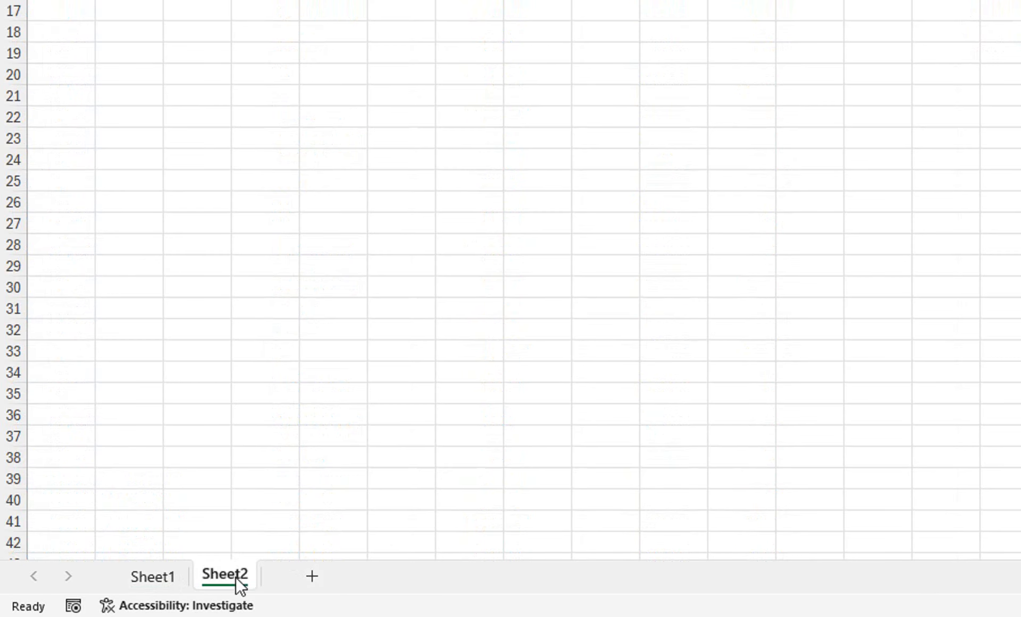
{"action": "right_click", "coordinate": [235, 577]}
{"action": "left_click", "coordinate": [349, 284]}
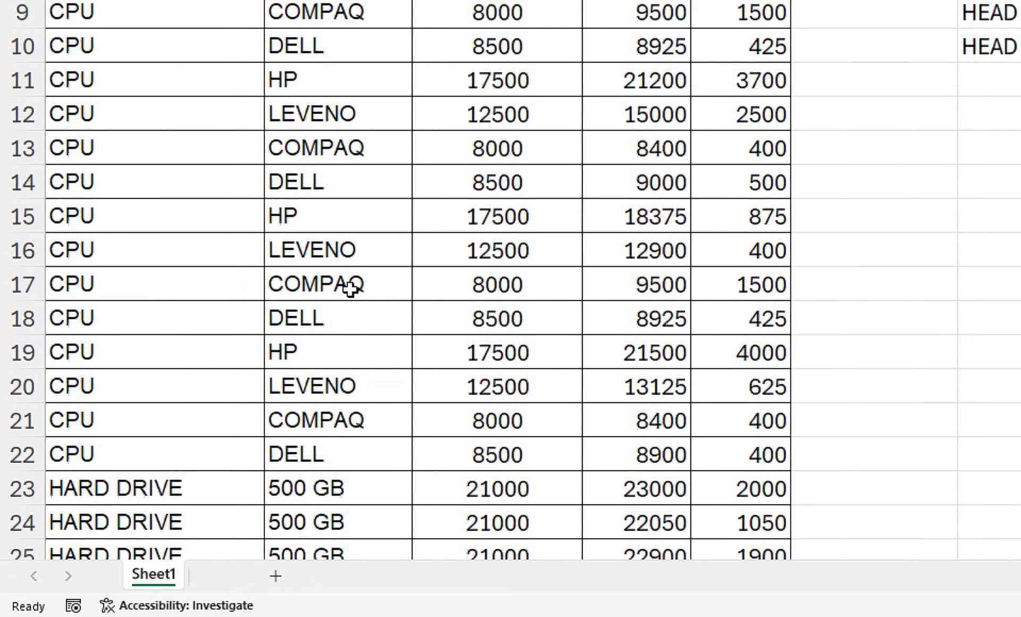
Step: Create a copy of Sheet1 within Book1, placed before the original Sheet1
{"action": "right_click", "coordinate": [165, 575]}
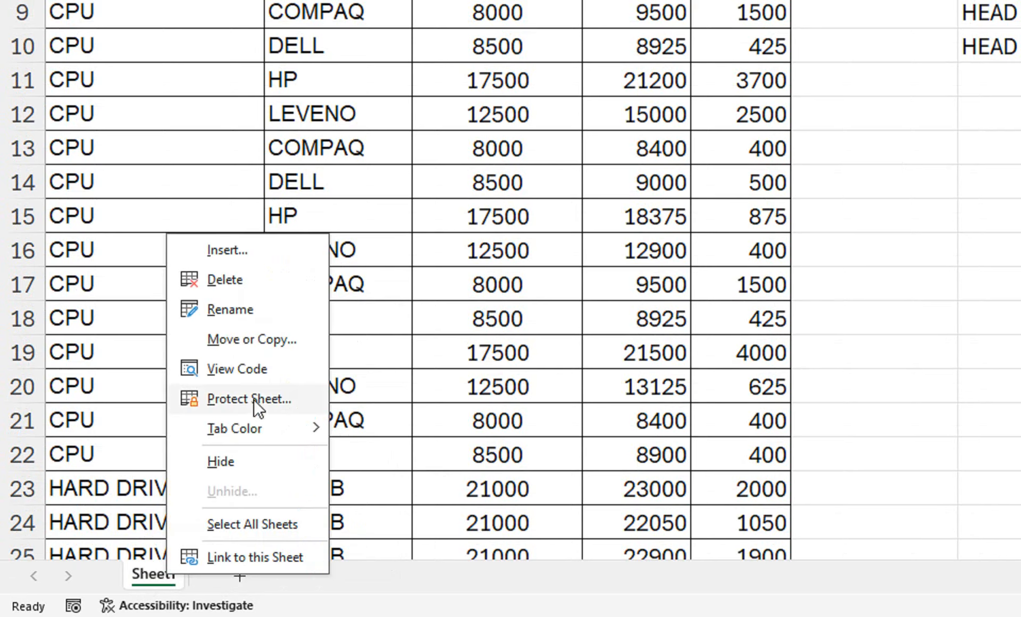
{"action": "left_click", "coordinate": [272, 346]}
{"action": "left_click", "coordinate": [154, 459]}
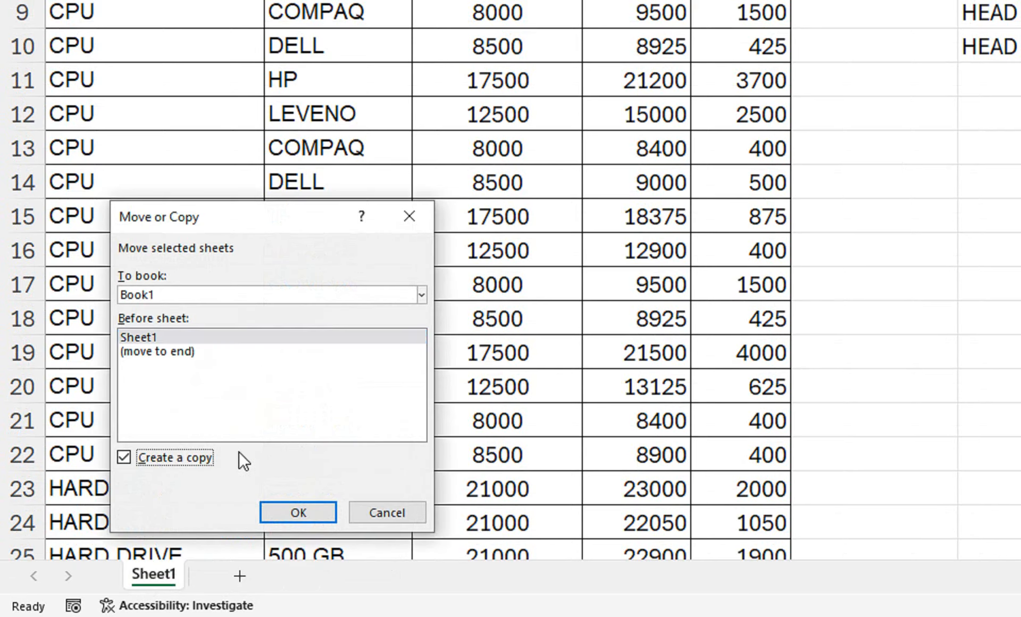
{"action": "left_click", "coordinate": [280, 506]}
Step: Clear all contents and formatting from columns F to N, starting at row 7 below the result headers
{"action": "scroll", "coordinate": [431, 91], "scroll_direction": "up", "scroll_amount": 3}
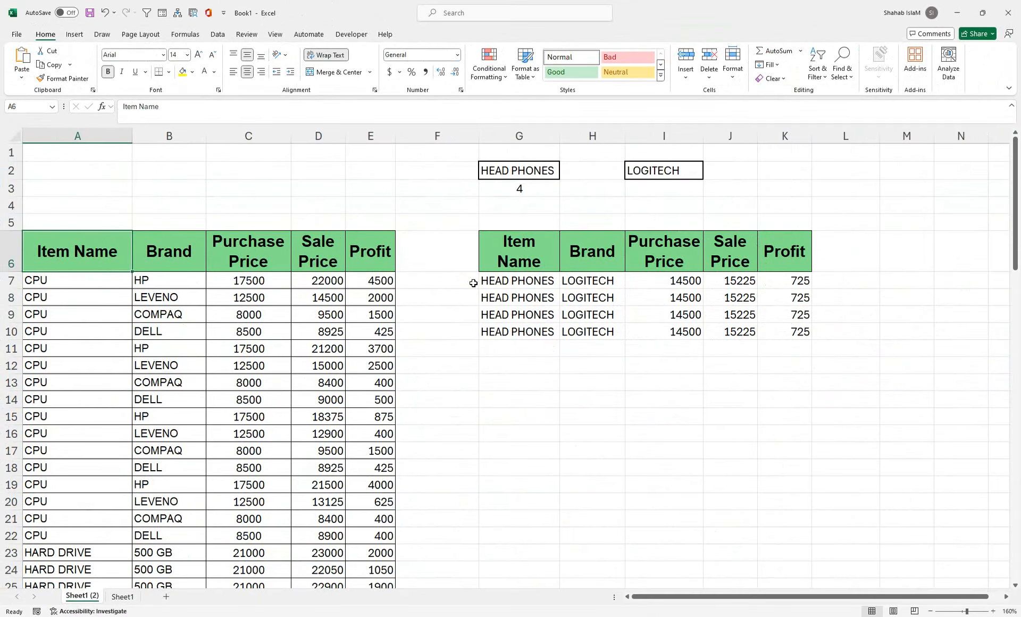
{"action": "left_click_drag", "start_coordinate": [473, 283], "coordinate": [919, 230]}
{"action": "left_click", "coordinate": [780, 80]}
{"action": "left_click", "coordinate": [786, 95]}
{"action": "scroll", "coordinate": [665, 274], "scroll_direction": "up", "scroll_amount": 17}
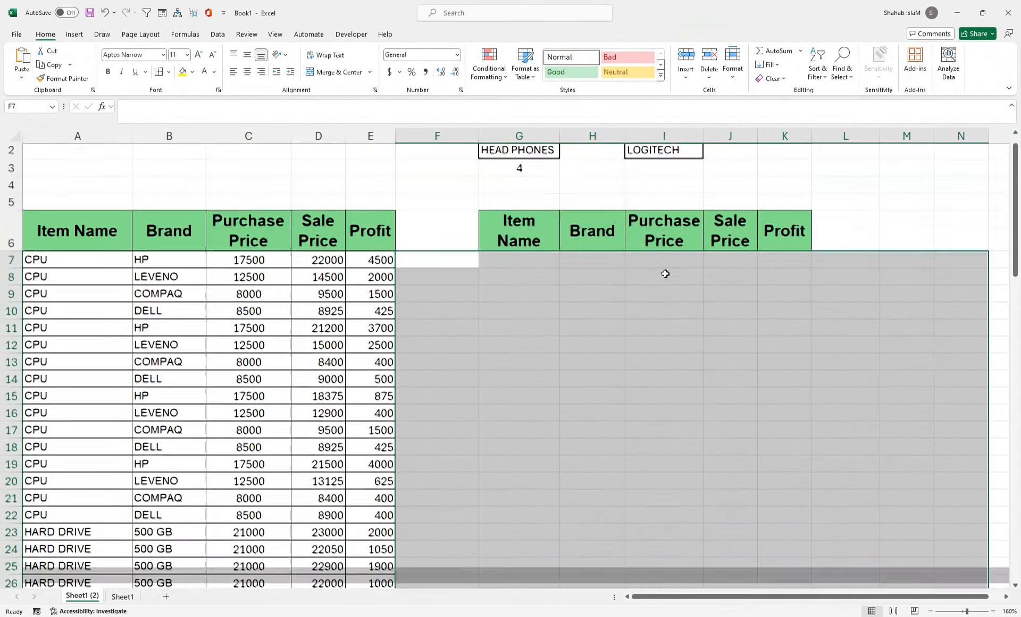
Step: Clear all contents and formatting from cells F1:J4, including the item and brand selectors, and select cell G2
{"action": "left_click_drag", "start_coordinate": [718, 206], "coordinate": [452, 104]}
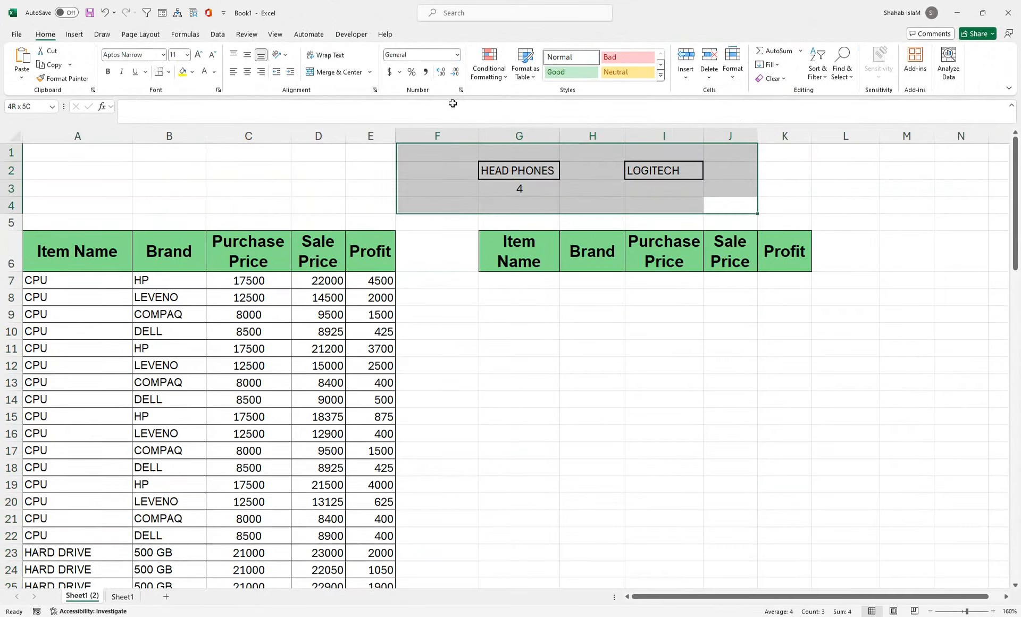
{"action": "left_click", "coordinate": [775, 79]}
{"action": "left_click", "coordinate": [786, 96]}
{"action": "left_click", "coordinate": [544, 177]}
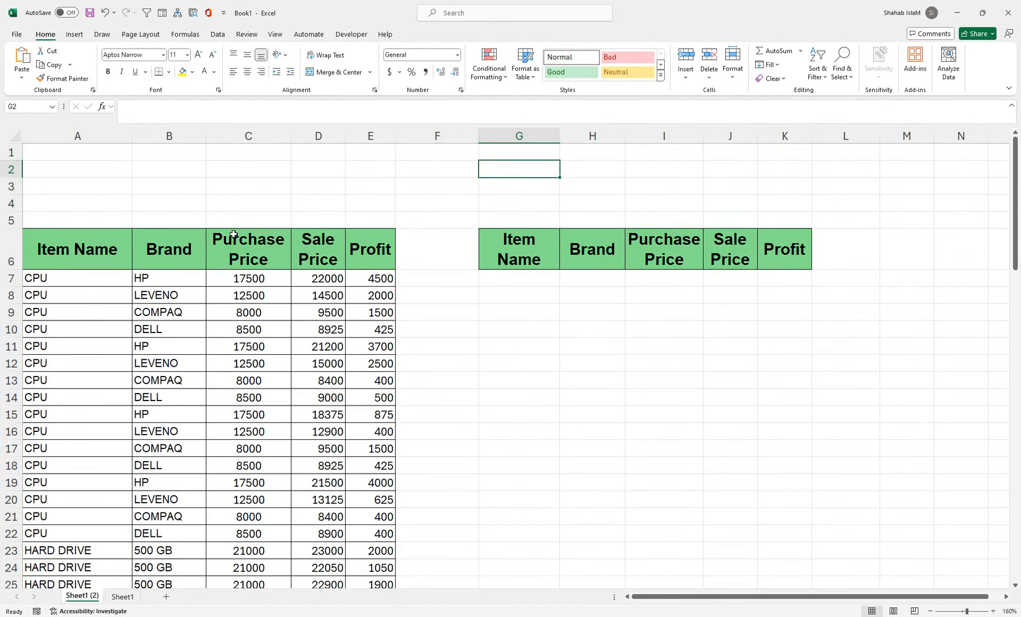
{"action": "left_click_drag", "start_coordinate": [91, 250], "coordinate": [368, 249]}
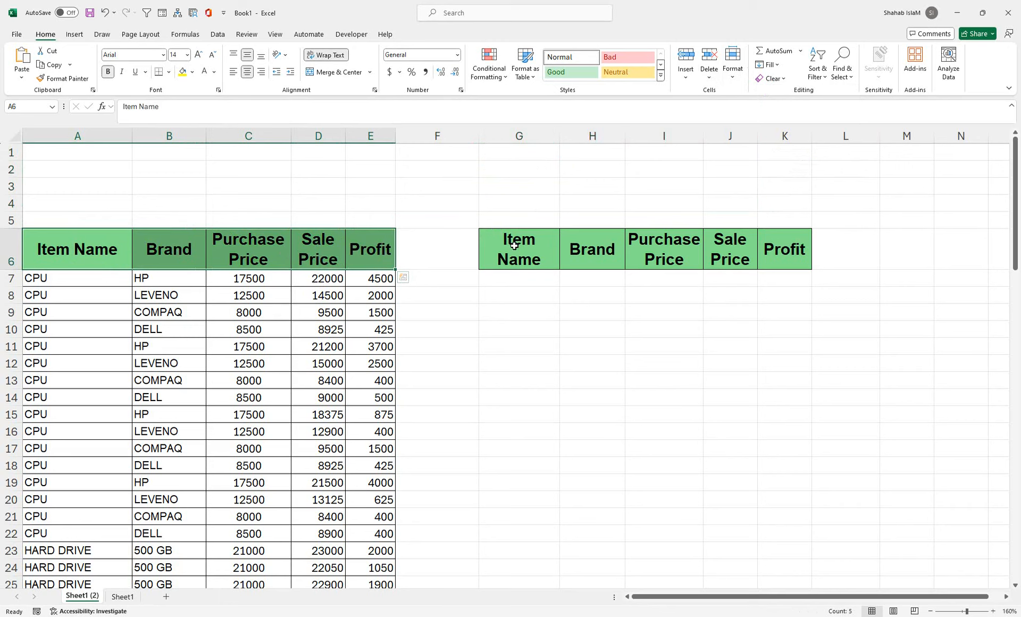
{"action": "left_click", "coordinate": [538, 279]}
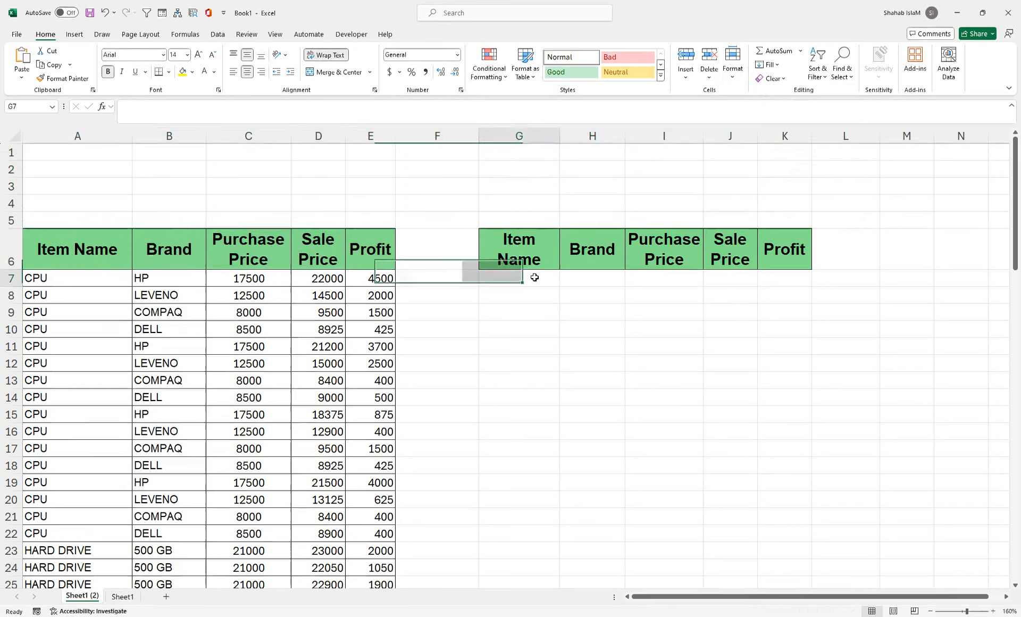
Step: Apply a thick outside border to cells G2 and I2 for the item and brand selectors
{"action": "left_click", "coordinate": [538, 168]}
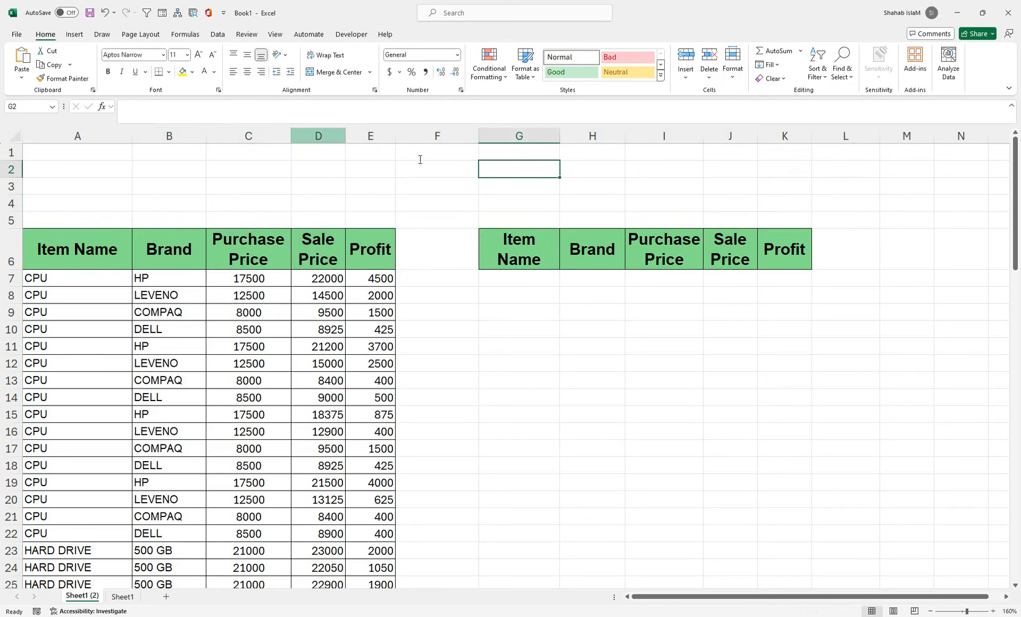
{"action": "left_click", "coordinate": [168, 71]}
{"action": "left_click", "coordinate": [196, 207]}
{"action": "left_click", "coordinate": [690, 165]}
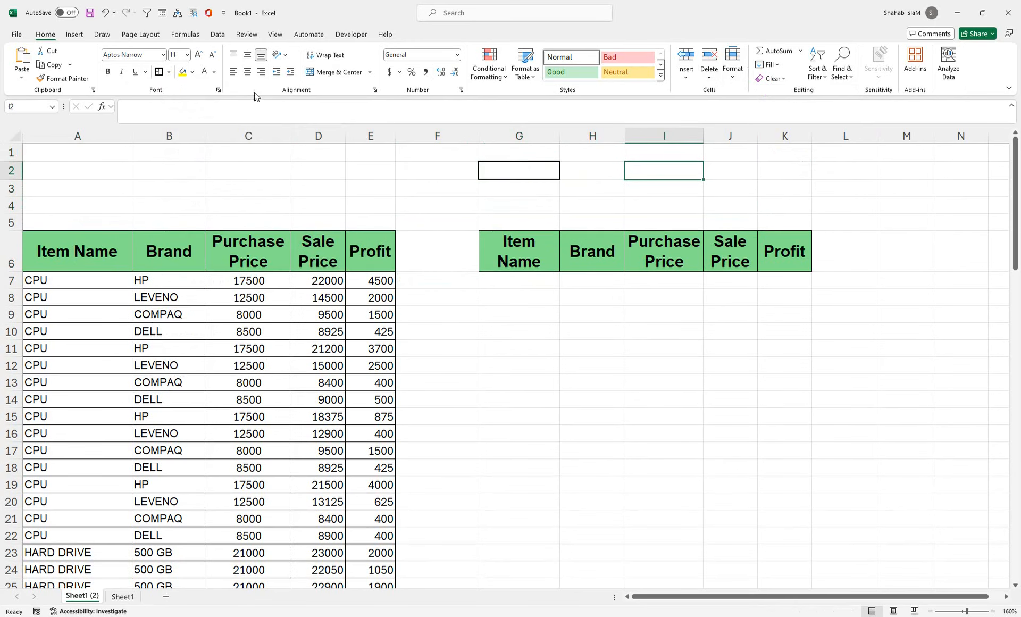
{"action": "left_click", "coordinate": [159, 73]}
Step: Start a data validation rule on cell G2 that allows values from a list
{"action": "left_click", "coordinate": [529, 170]}
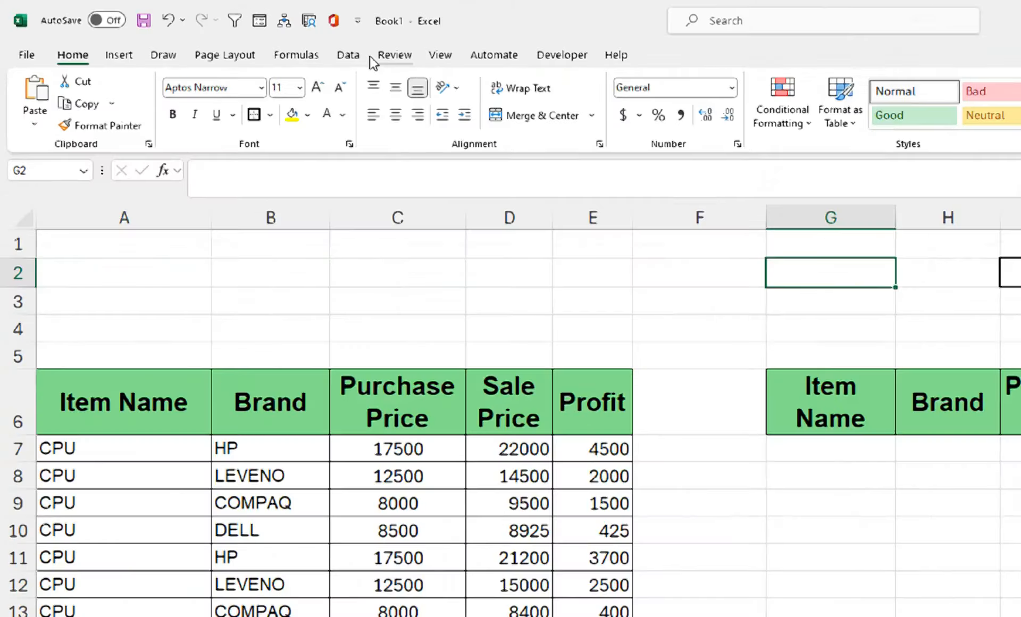
{"action": "left_click", "coordinate": [235, 34]}
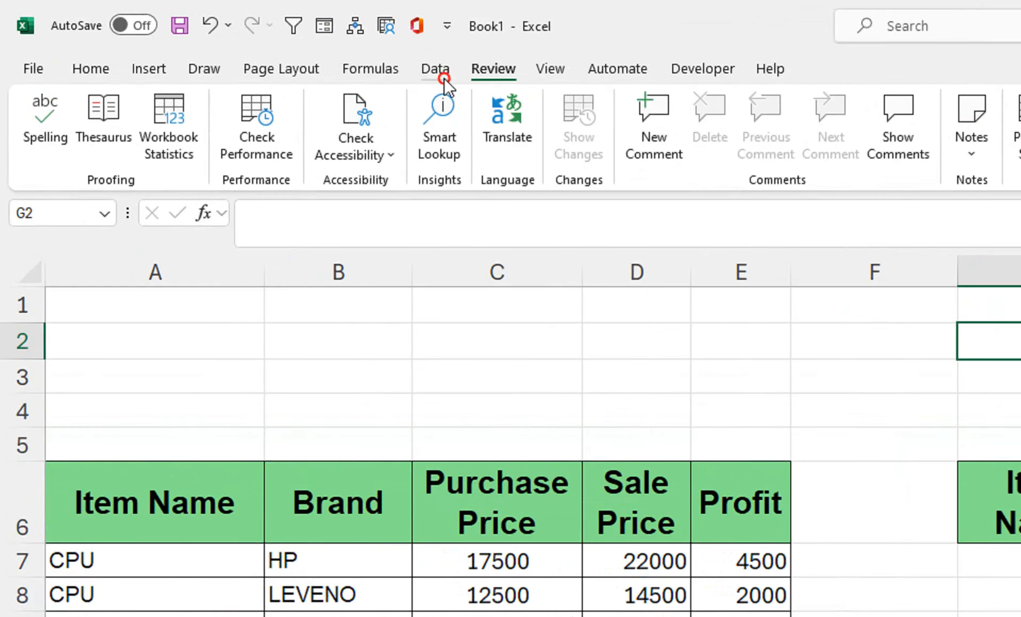
{"action": "left_click", "coordinate": [436, 69]}
{"action": "left_click", "coordinate": [798, 154]}
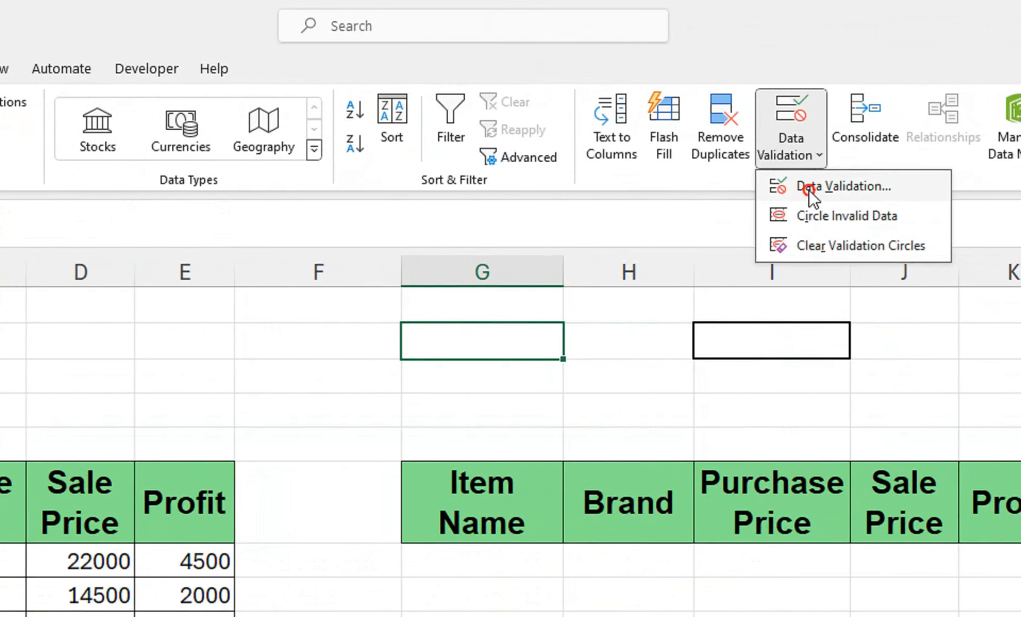
{"action": "left_click", "coordinate": [809, 190]}
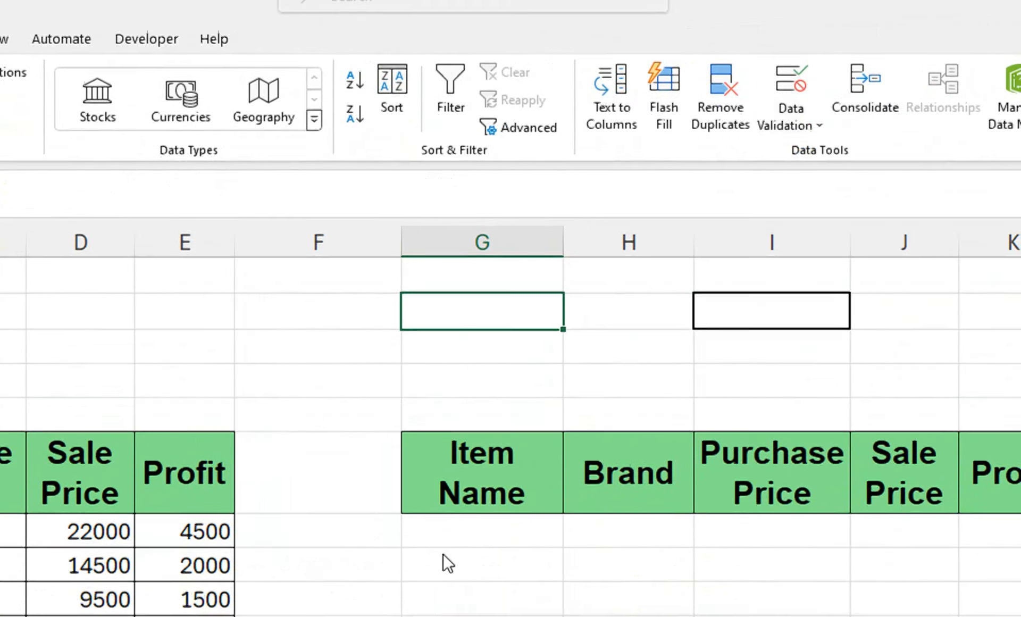
{"action": "left_click", "coordinate": [489, 508]}
{"action": "left_click", "coordinate": [503, 486]}
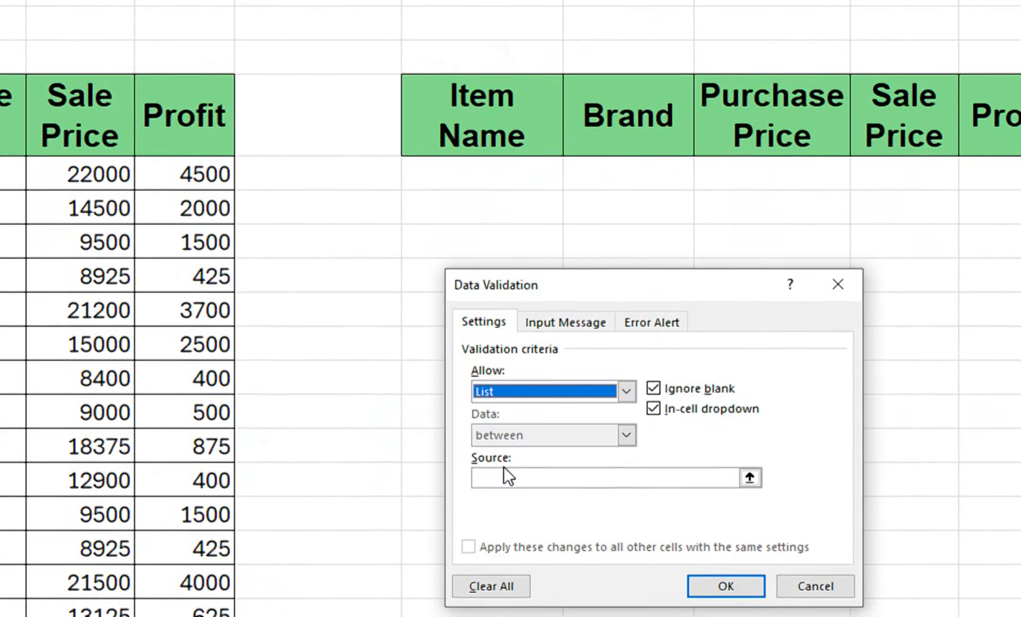
Step: Set the list source to =$A$7:$A$82, apply the rule, and open G2's drop-down to check its items
{"action": "left_click", "coordinate": [503, 468]}
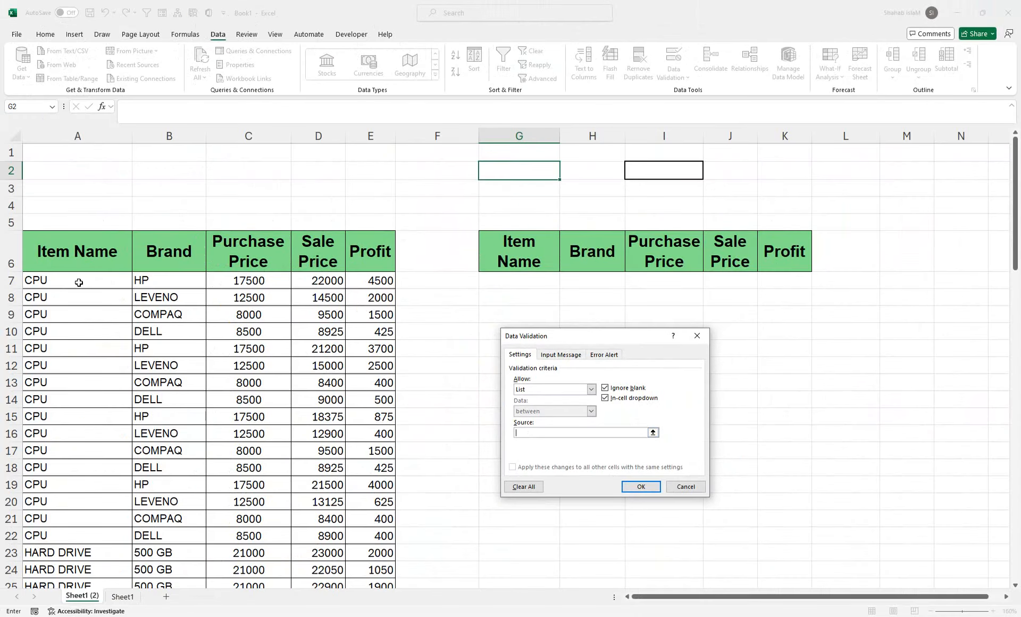
{"action": "left_click", "coordinate": [79, 283]}
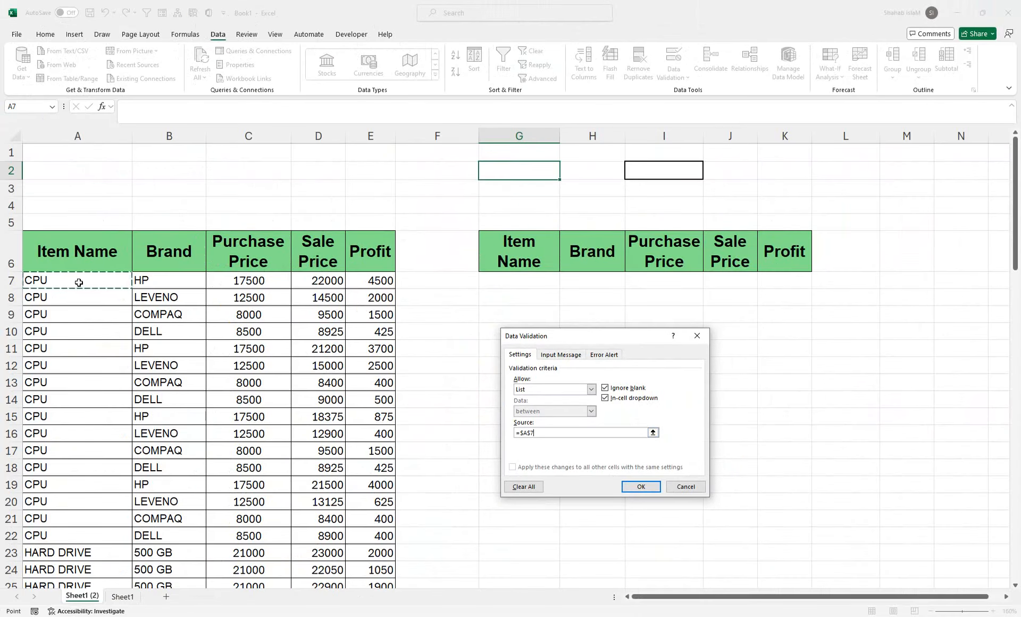
{"action": "key", "text": "ctrl+shift+Down"}
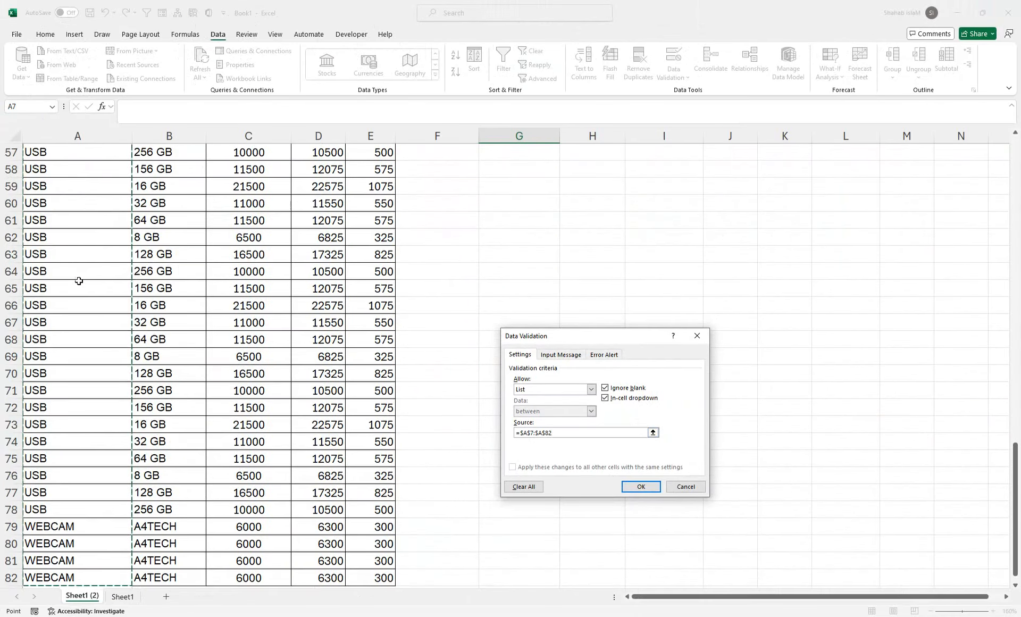
{"action": "left_click", "coordinate": [631, 490]}
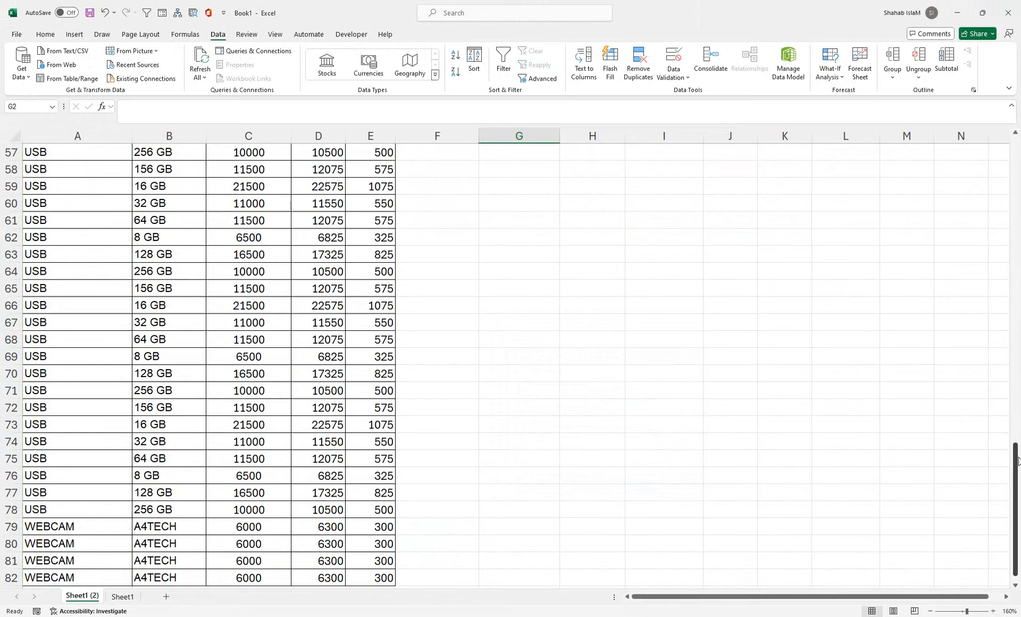
{"action": "left_click_drag", "start_coordinate": [1017, 464], "coordinate": [1011, 128]}
{"action": "left_click", "coordinate": [565, 174]}
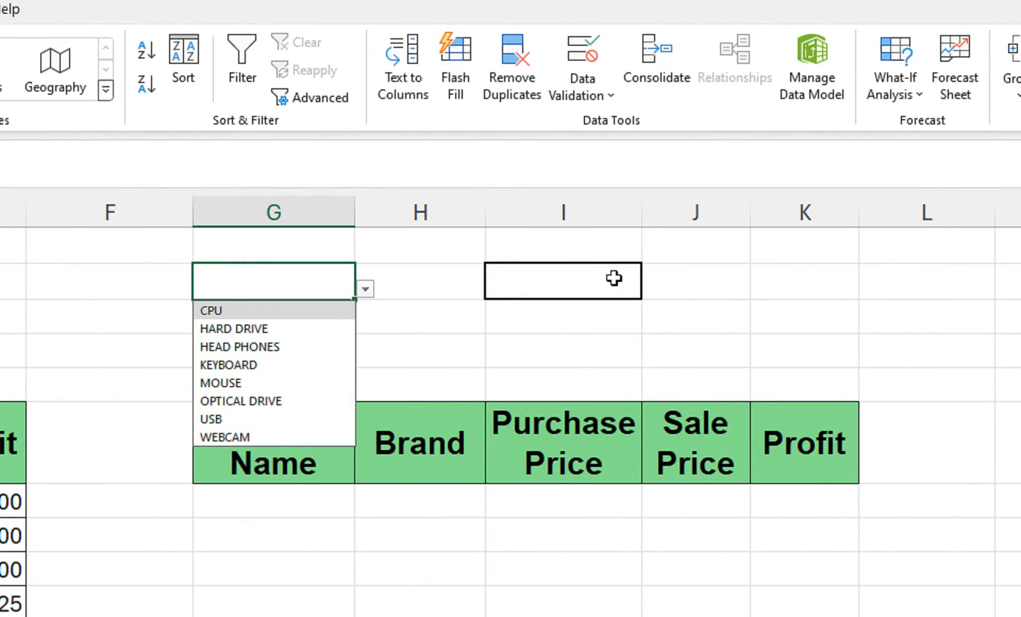
Step: Begin an OFFSET formula in cell L3 with the Brand header $B$6 as an absolute reference
{"action": "left_click", "coordinate": [856, 317]}
{"action": "type", "text": "=of"}
{"action": "key", "text": "Tab"}
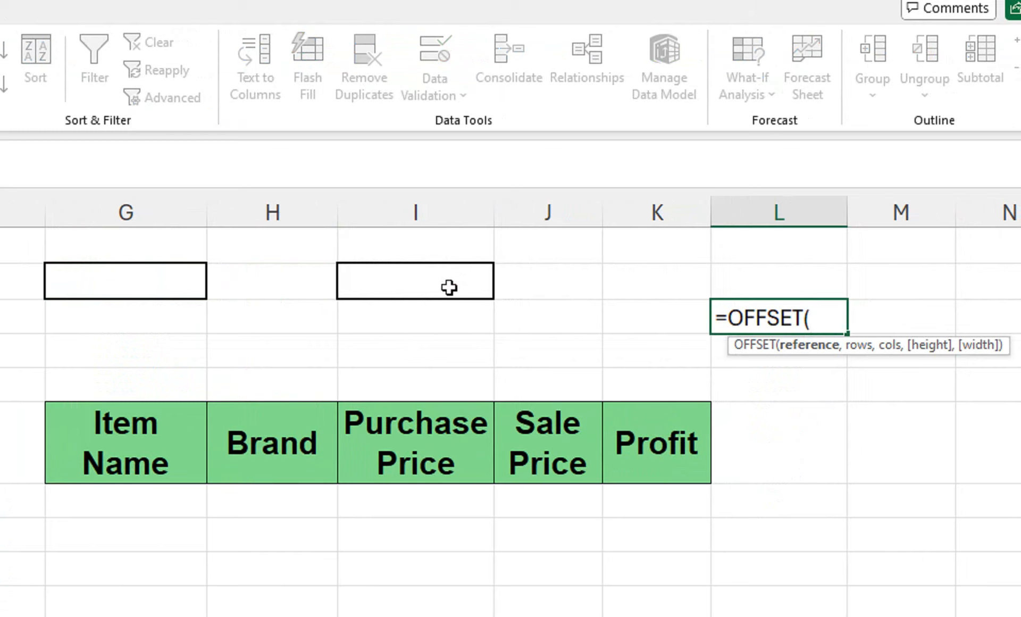
{"action": "left_click", "coordinate": [101, 446]}
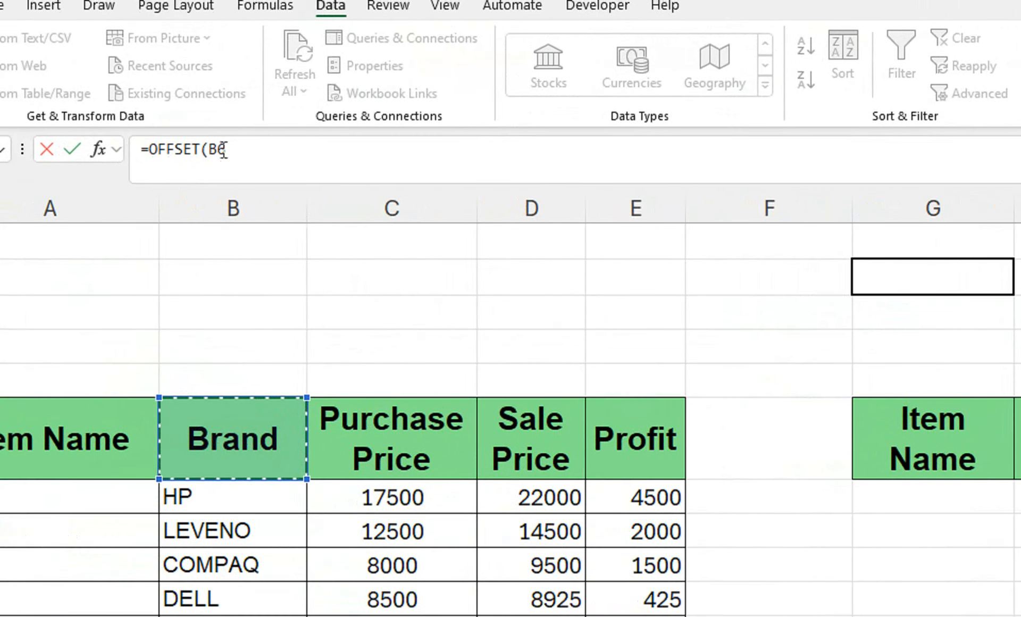
{"action": "key", "text": "F4"}
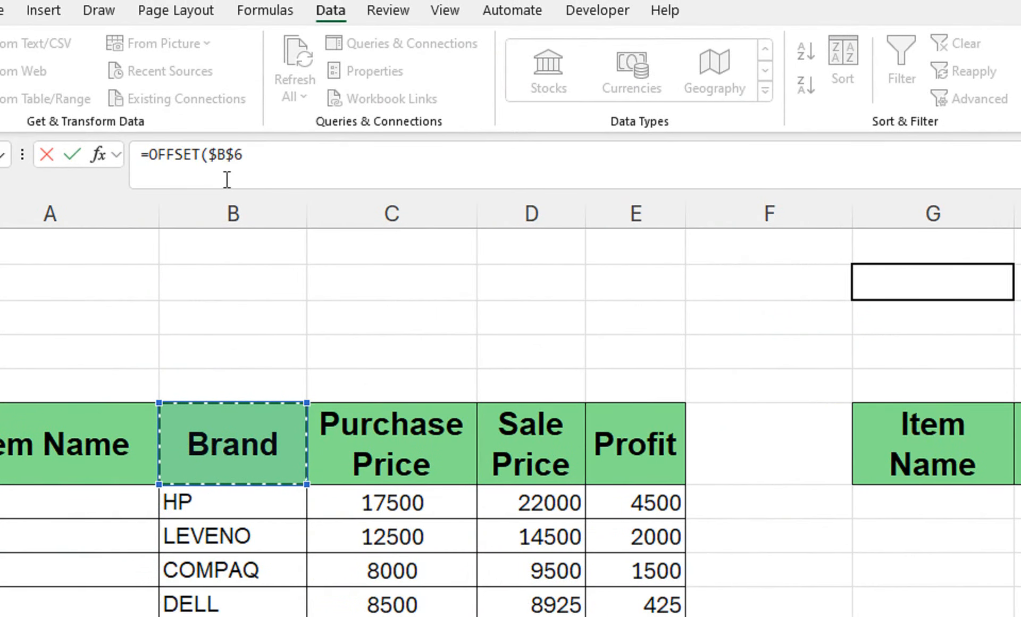
{"action": "type", "text": ","}
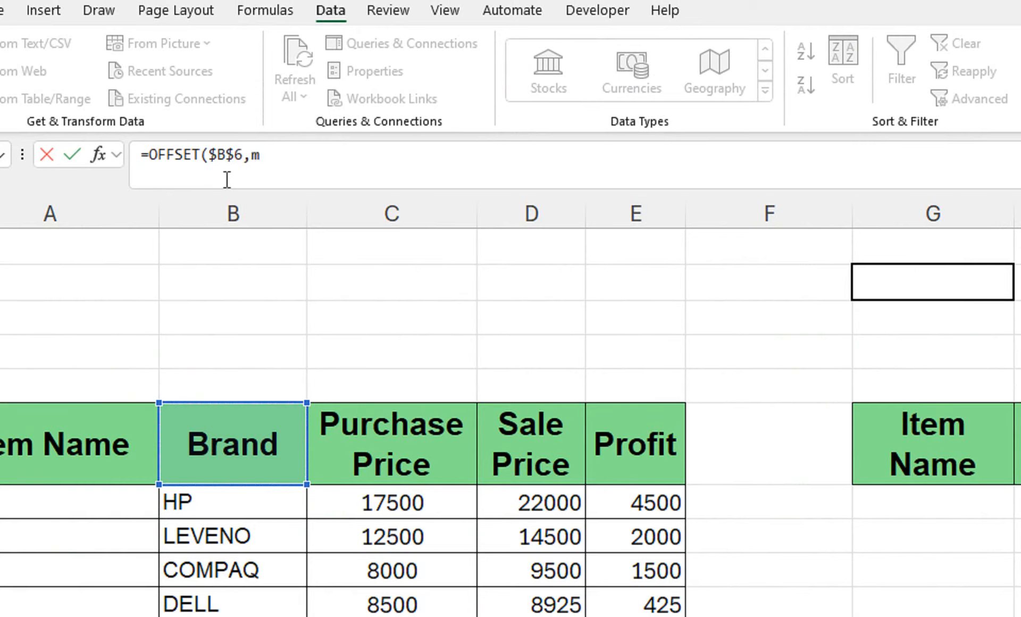
Step: Add MATCH(G$2,A$7:A$82,0) as the rows argument of the OFFSET formula in L3
{"action": "type", "text": "mat"}
{"action": "key", "text": "Tab"}
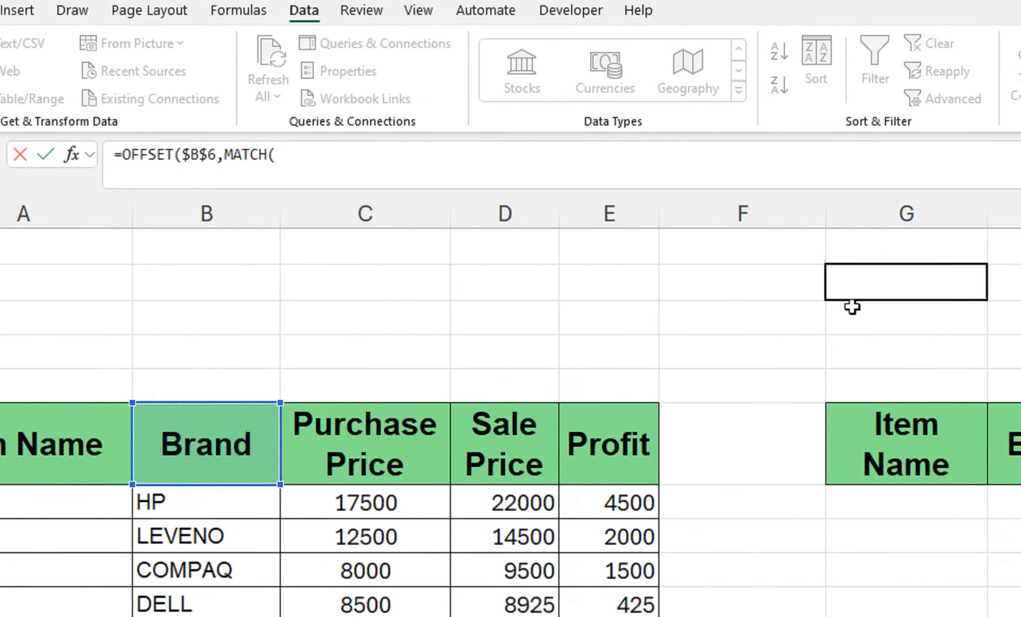
{"action": "left_click", "coordinate": [917, 285]}
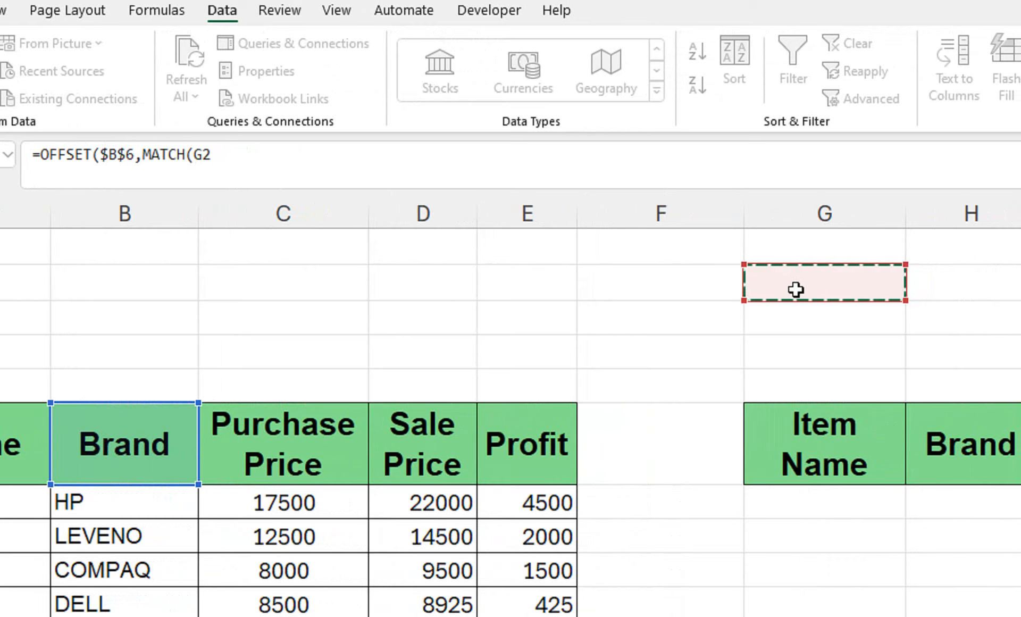
{"action": "key", "text": "F4"}
{"action": "key", "text": "F4"}
{"action": "type", "text": ","}
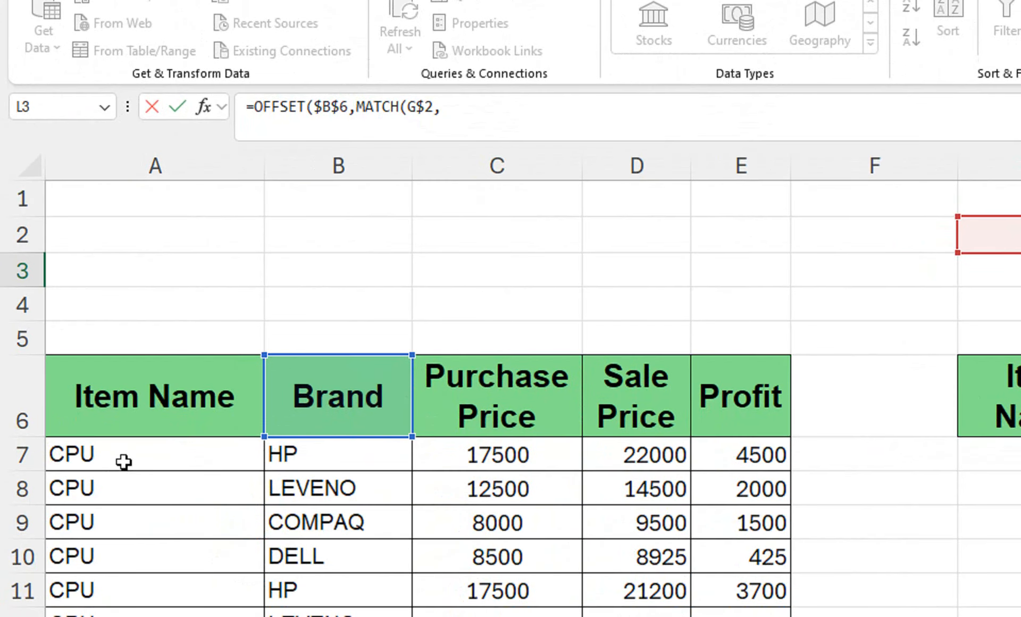
{"action": "left_click", "coordinate": [123, 462]}
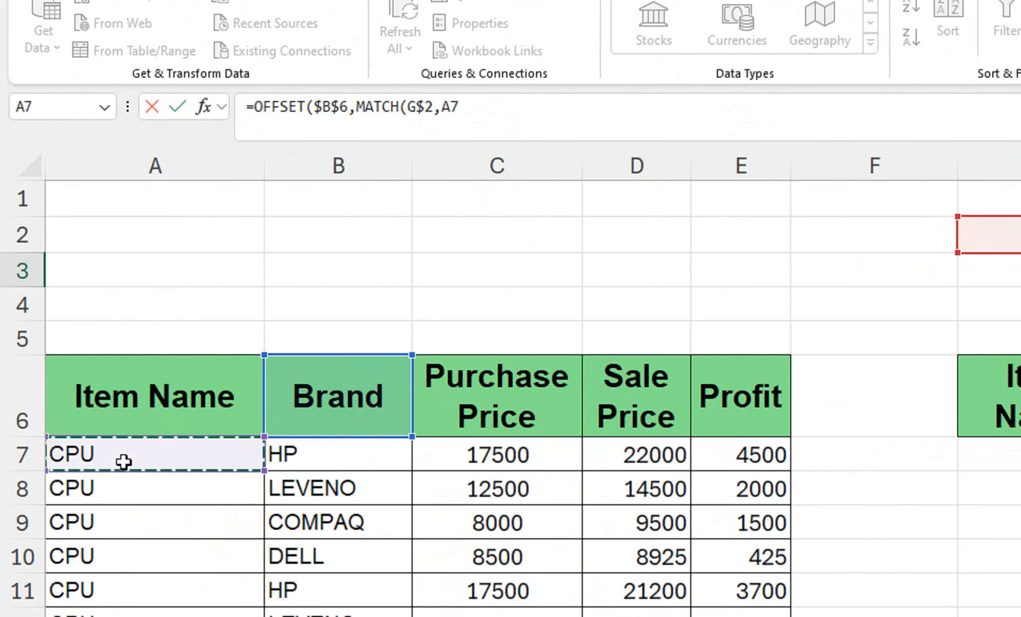
{"action": "key", "text": "ctrl+shift+Down"}
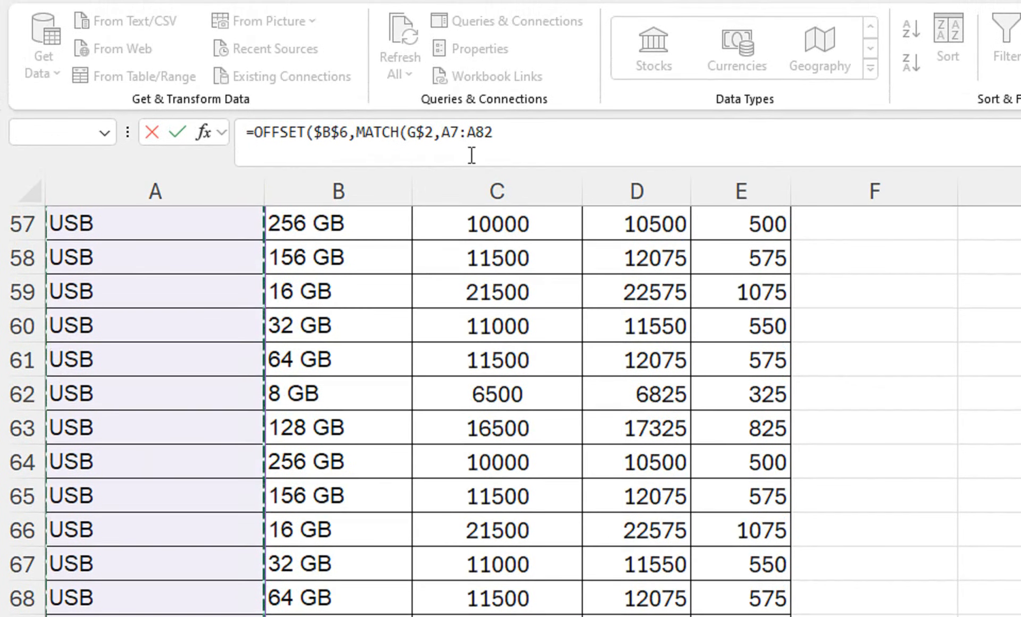
{"action": "key", "text": "F4"}
{"action": "key", "text": "F4"}
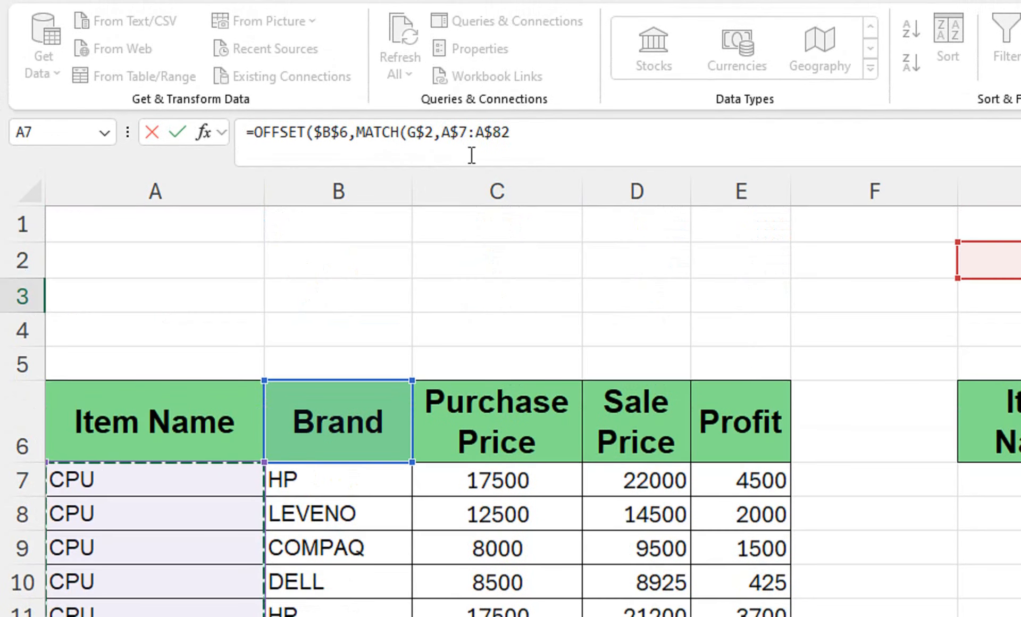
{"action": "type", "text": ",0),"}
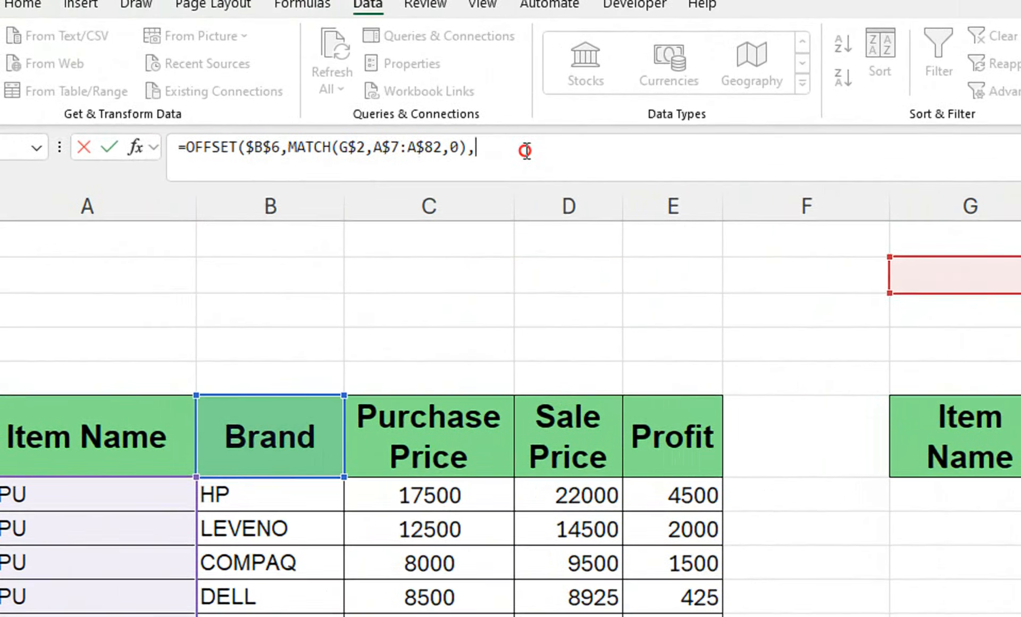
Step: Enter 0 for the OFFSET columns argument and COUNTIF($A$7:$A$82,$G$2) for the height
{"action": "type", "text": "0"}
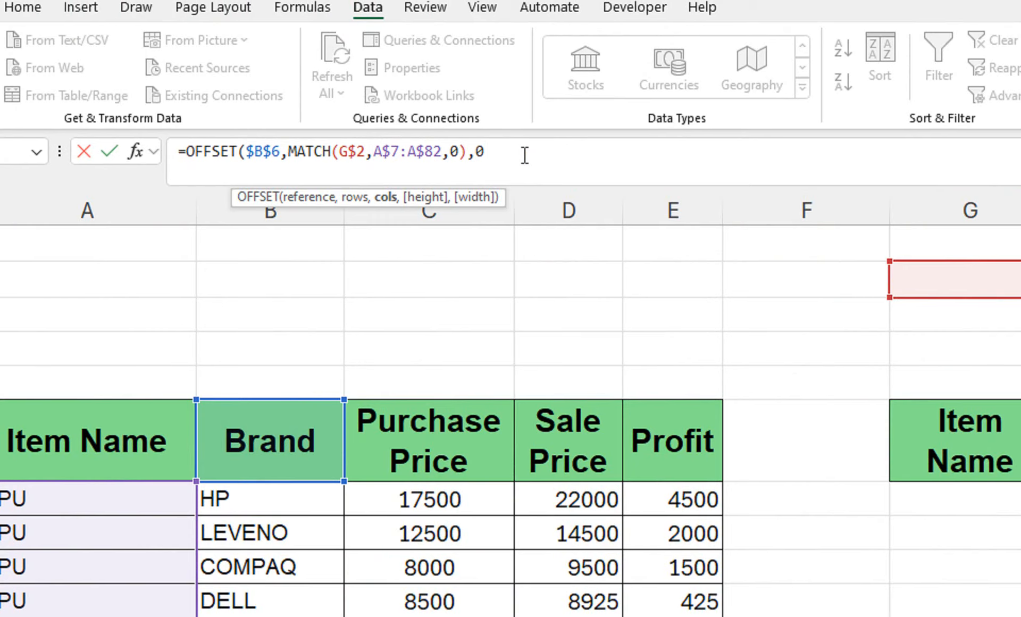
{"action": "type", "text": ","}
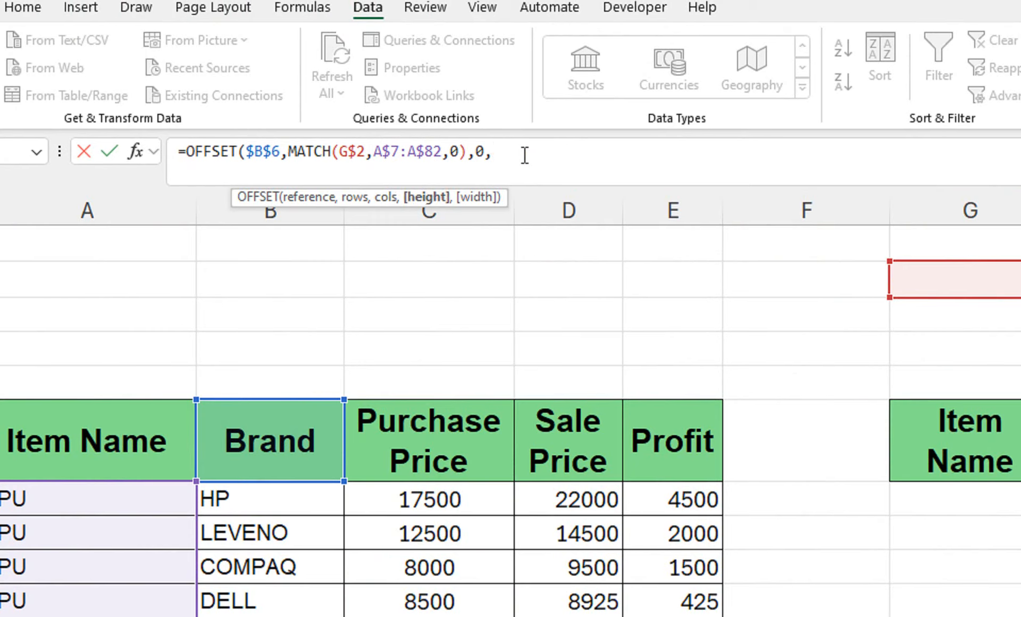
{"action": "type", "text": "count"}
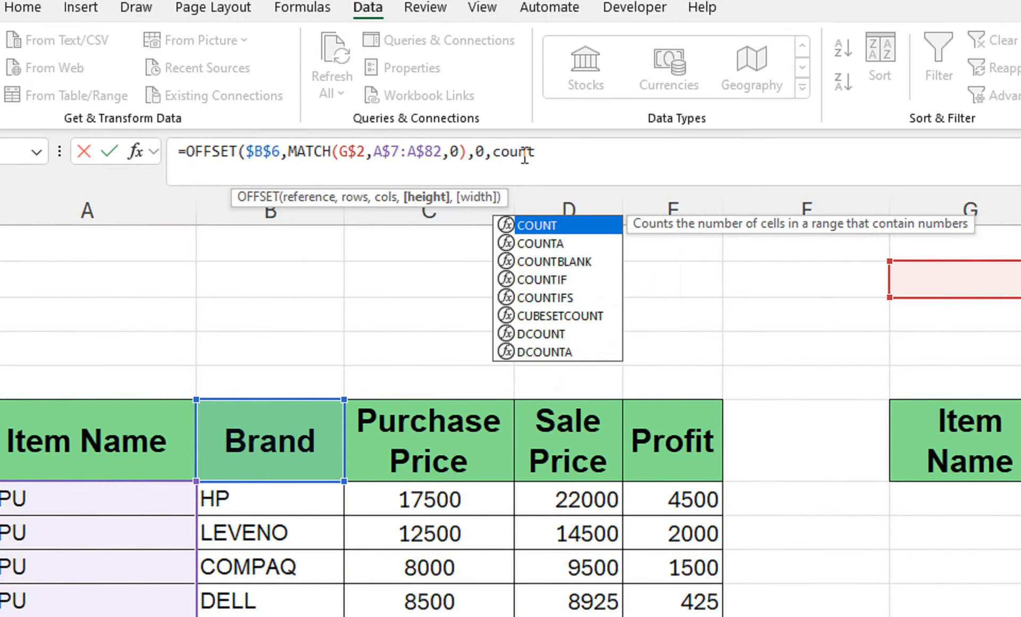
{"action": "type", "text": "if("}
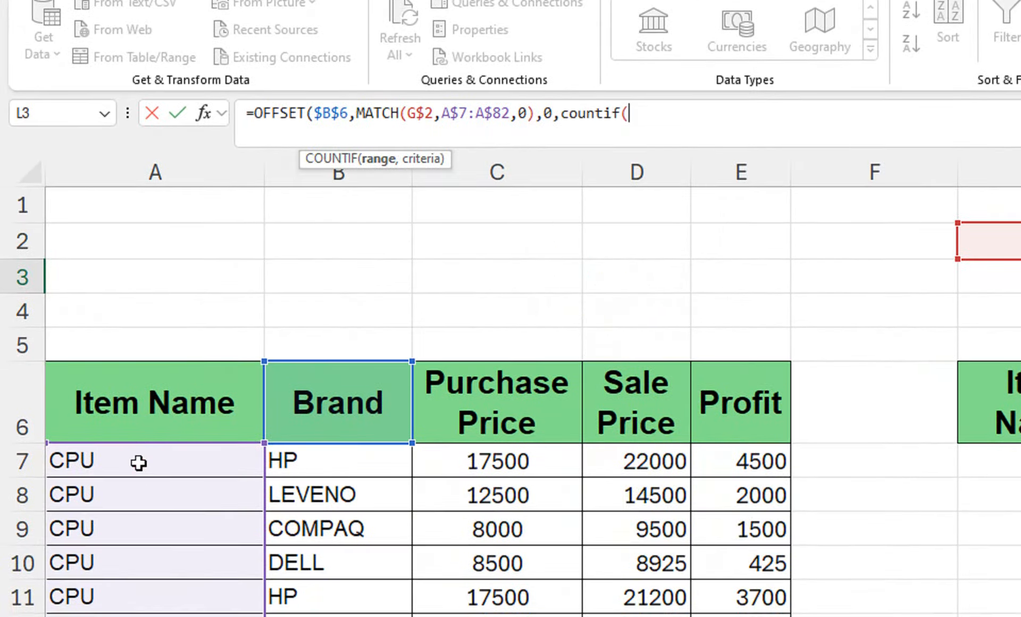
{"action": "left_click", "coordinate": [70, 502]}
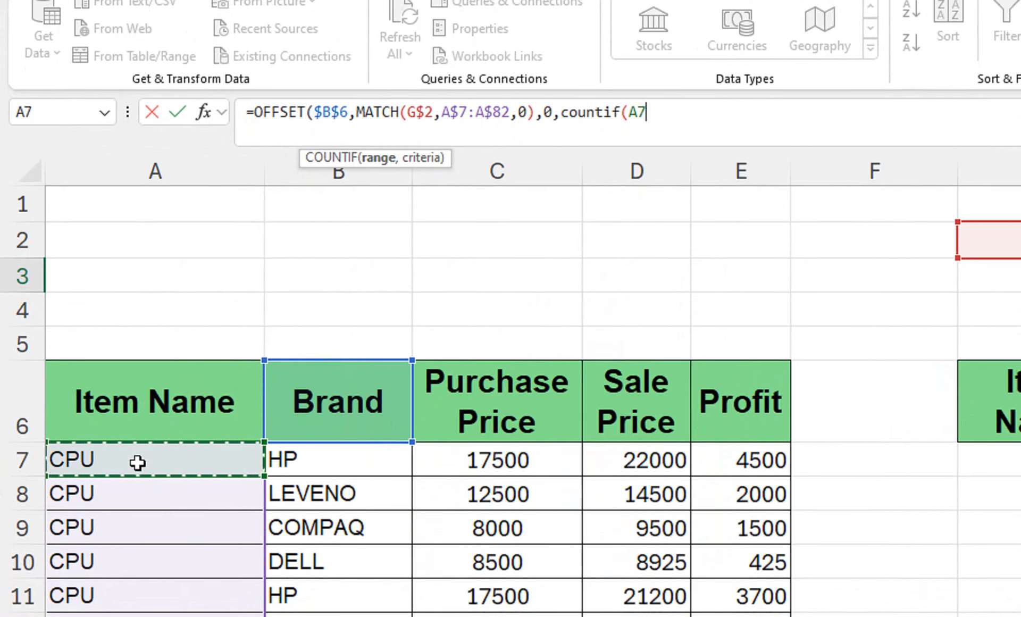
{"action": "key", "text": "ctrl+shift+Down"}
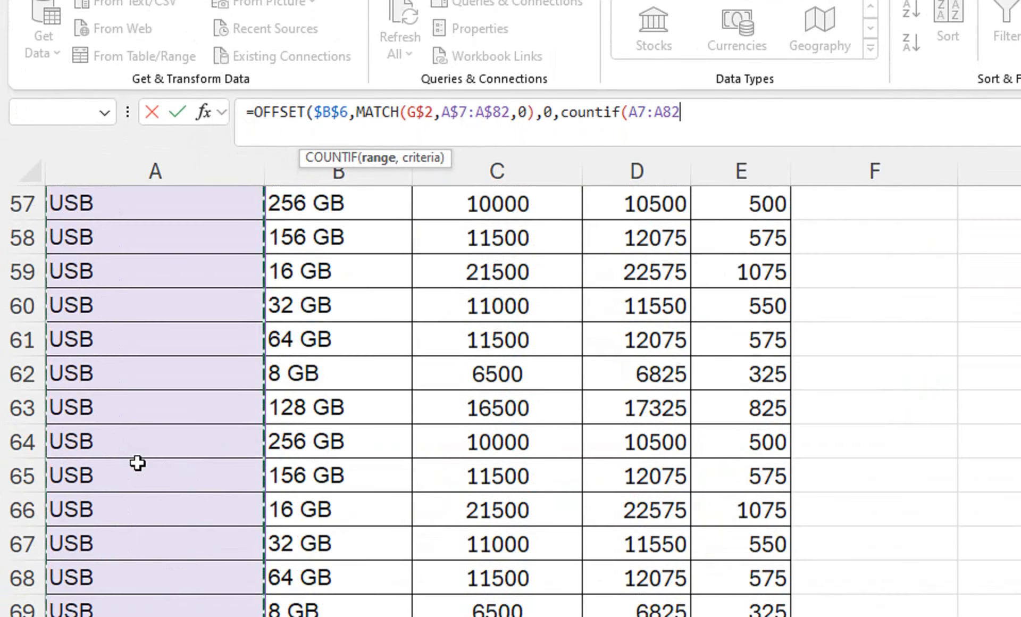
{"action": "key", "text": "ctrl+BackSpace"}
{"action": "key", "text": "F4"}
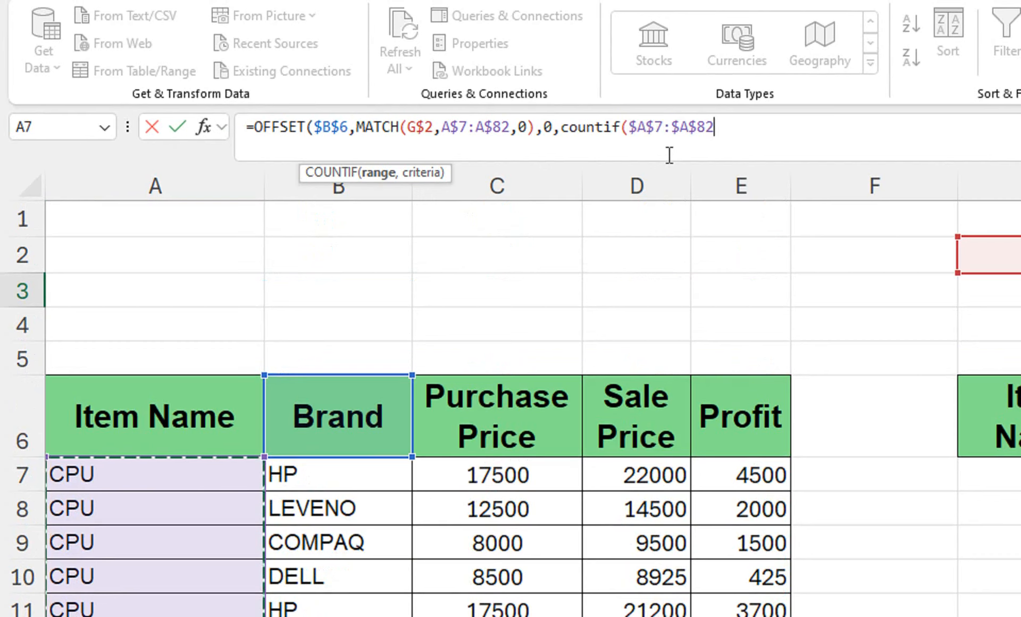
{"action": "type", "text": ","}
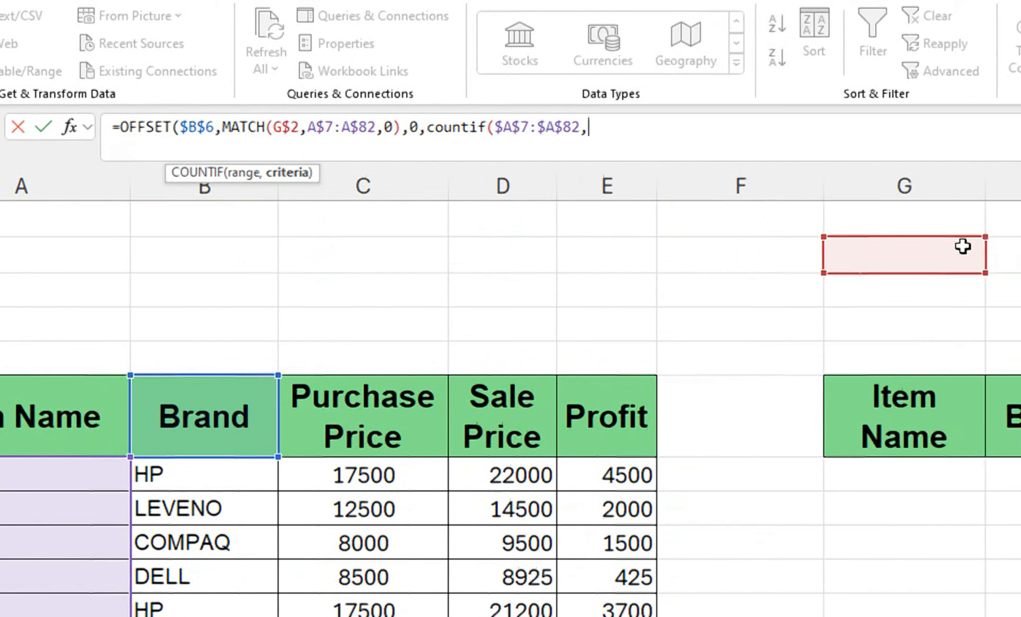
{"action": "left_click", "coordinate": [1000, 255]}
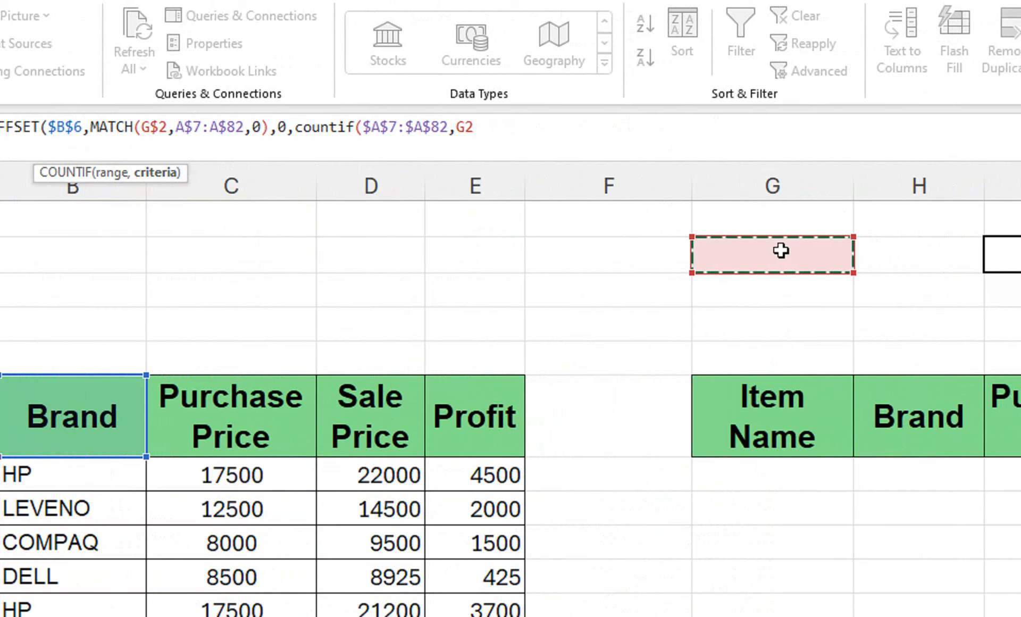
{"action": "key", "text": "F4"}
{"action": "type", "text": ")"}
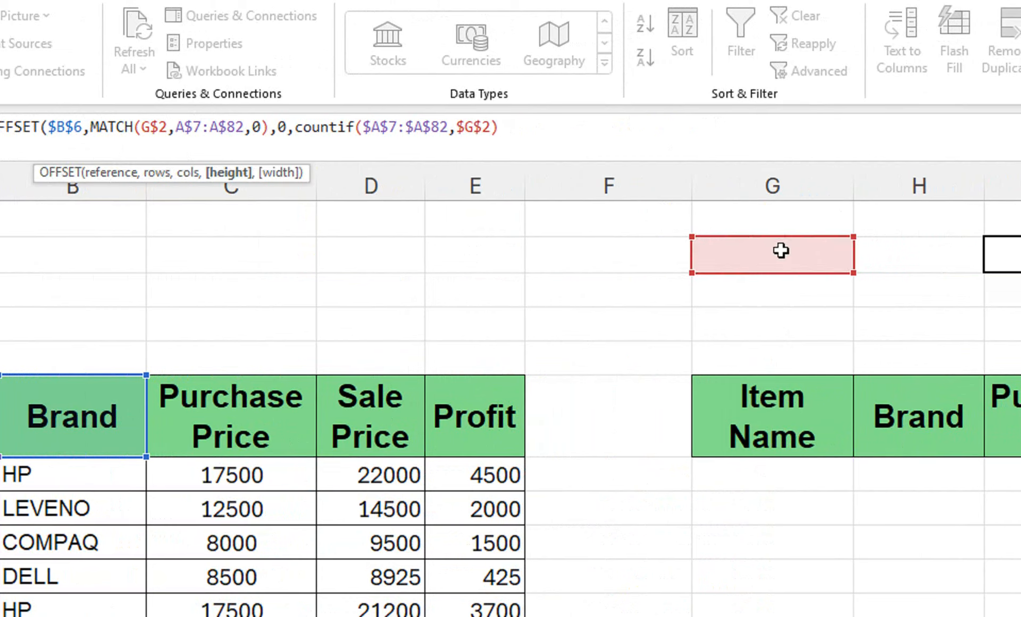
Step: Finish the OFFSET formula in L3 with a width of 1, and choose HARD DRIVE in G2 to test it
{"action": "type", "text": ",1)"}
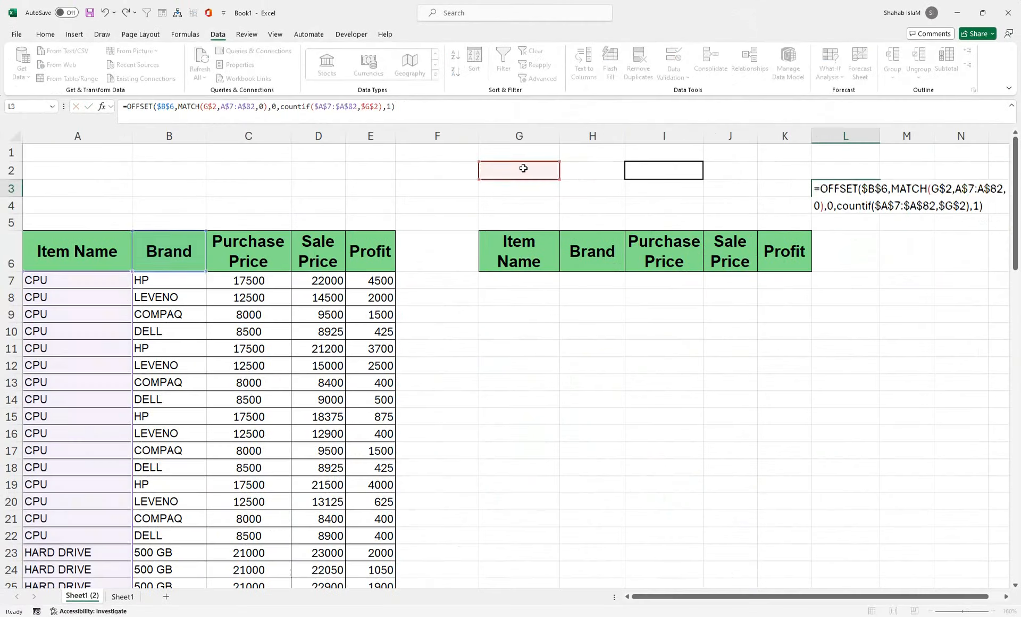
{"action": "key", "text": "Return"}
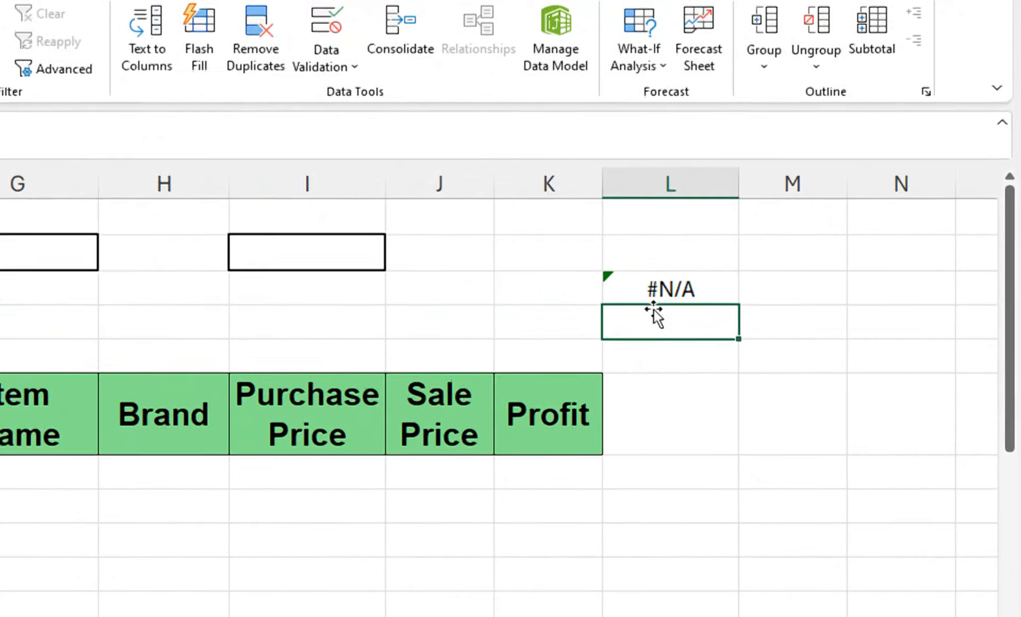
{"action": "left_click", "coordinate": [541, 175]}
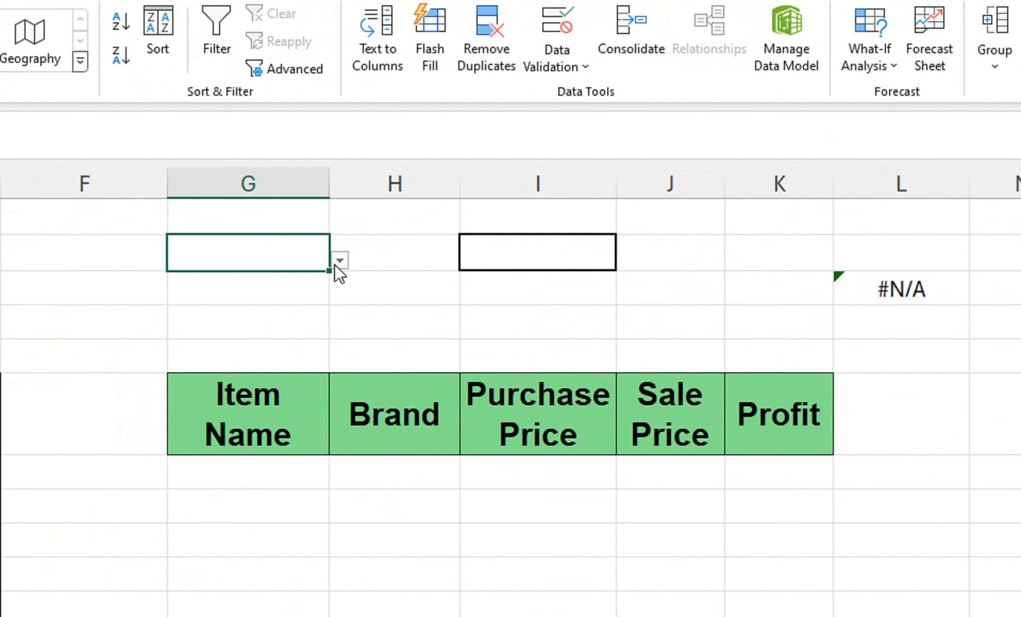
{"action": "left_click", "coordinate": [339, 261]}
{"action": "left_click", "coordinate": [311, 292]}
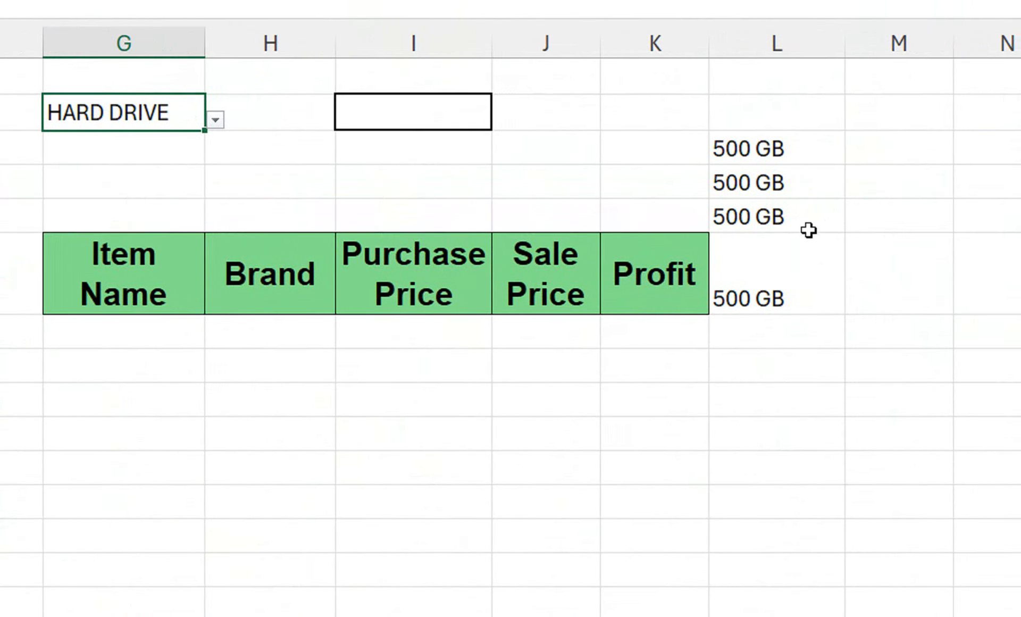
Step: Copy the full text of the OFFSET formula in L3, leaving the formula in place
{"action": "left_click", "coordinate": [749, 150]}
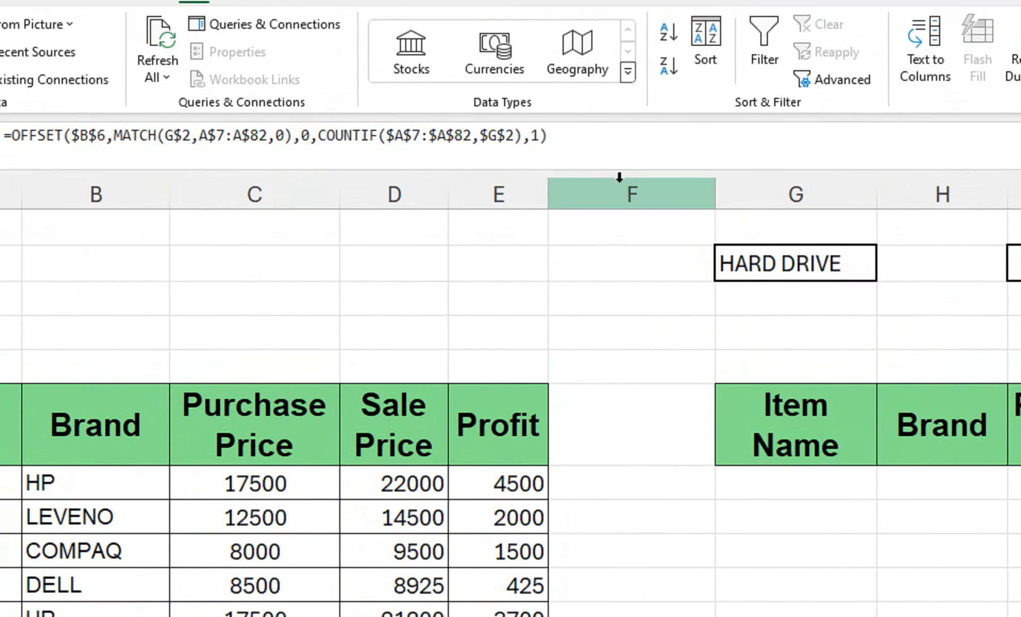
{"action": "left_click_drag", "start_coordinate": [634, 155], "coordinate": [33, 143]}
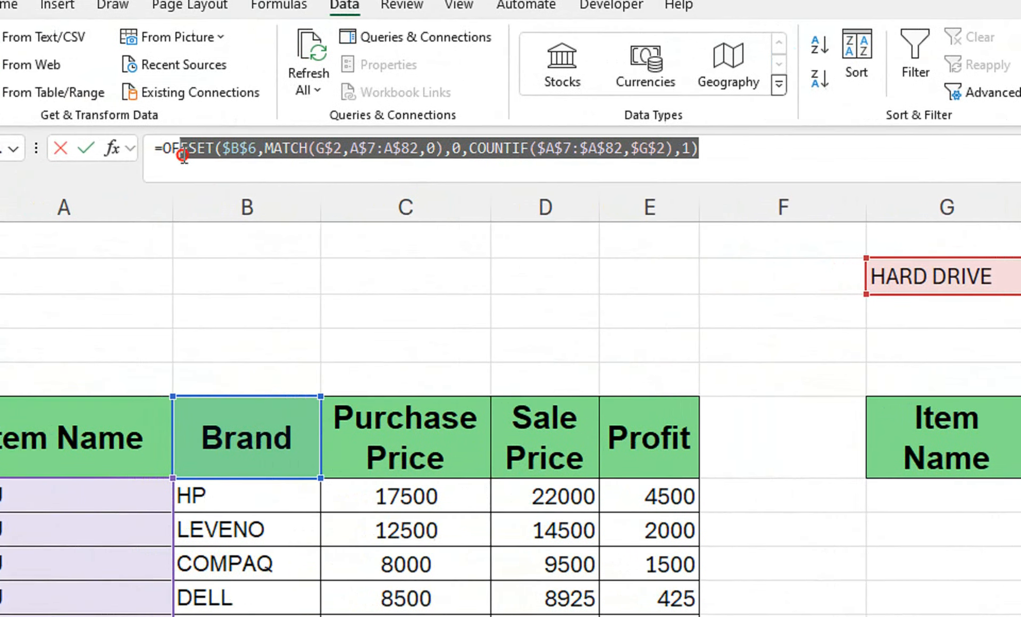
{"action": "left_click_drag", "start_coordinate": [182, 154], "coordinate": [154, 160]}
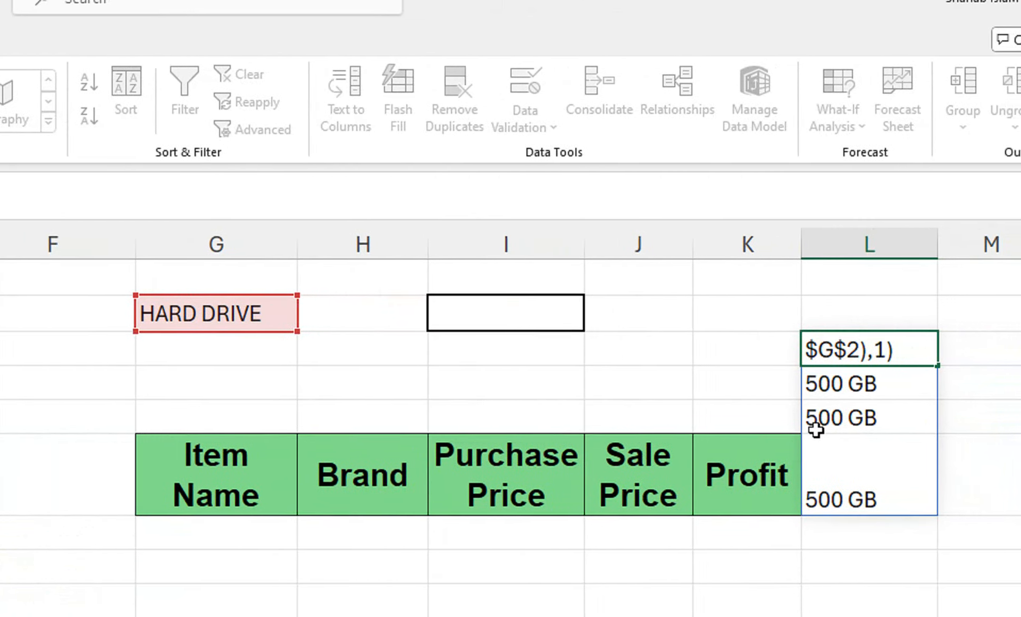
{"action": "key", "text": "Return"}
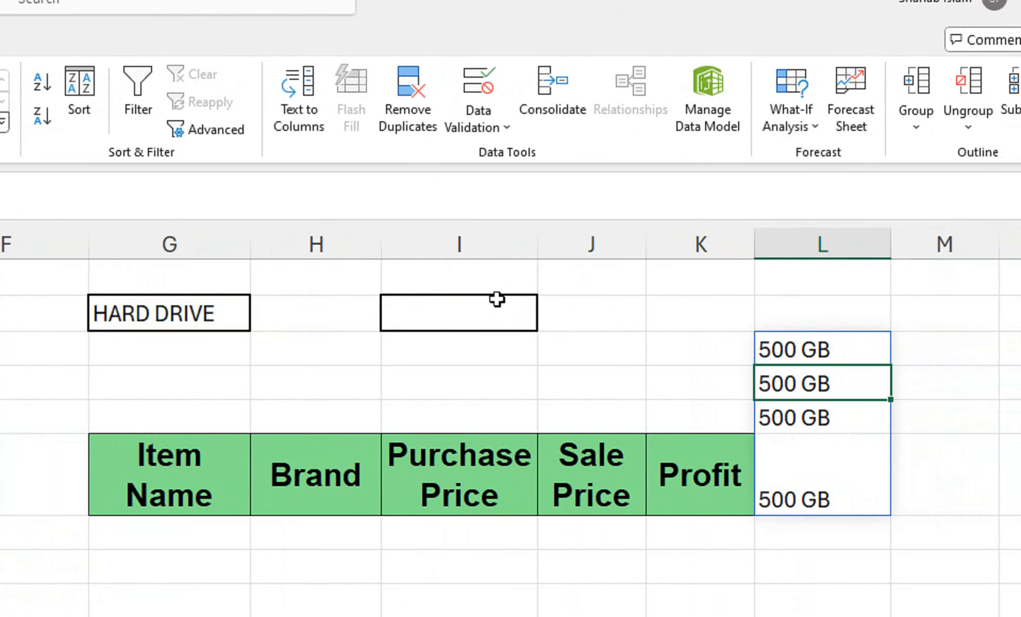
Step: Apply a List data validation rule to I2, using the copied OFFSET formula as its source
{"action": "left_click", "coordinate": [495, 300]}
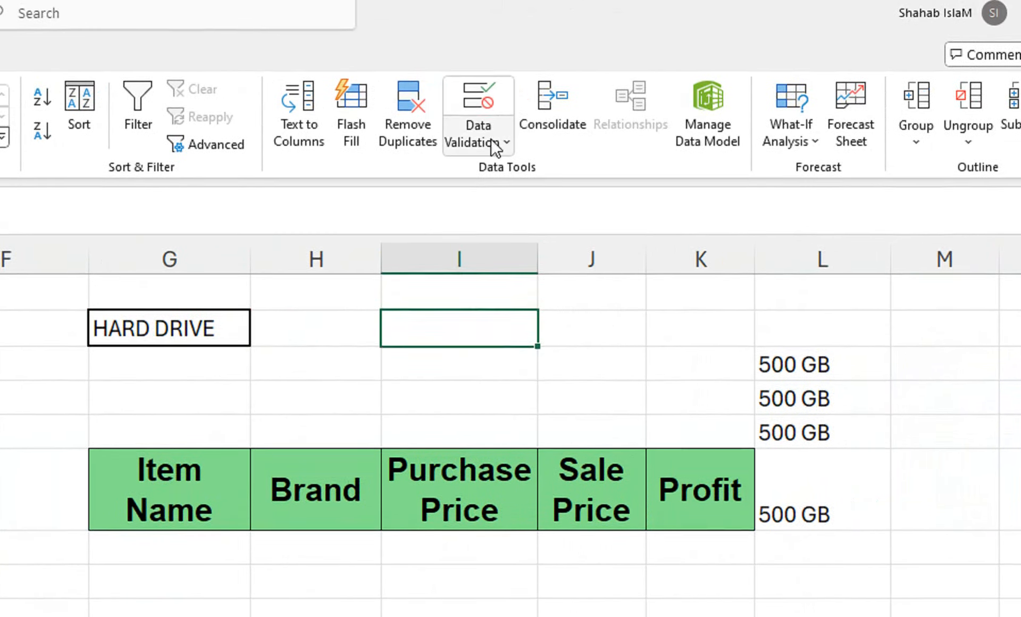
{"action": "left_click", "coordinate": [479, 126]}
{"action": "left_click", "coordinate": [505, 181]}
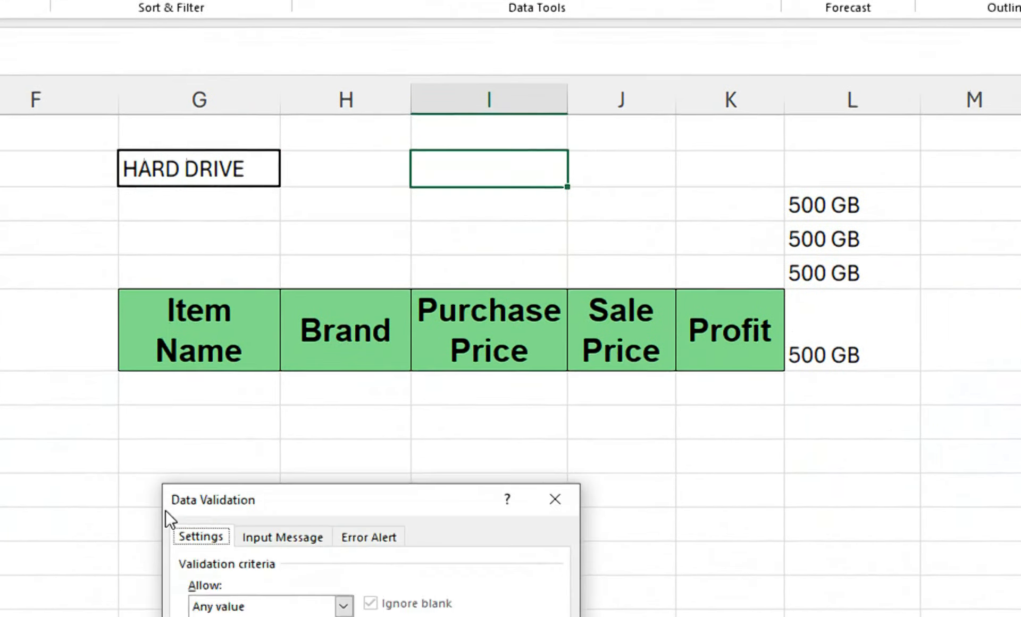
{"action": "left_click", "coordinate": [254, 486]}
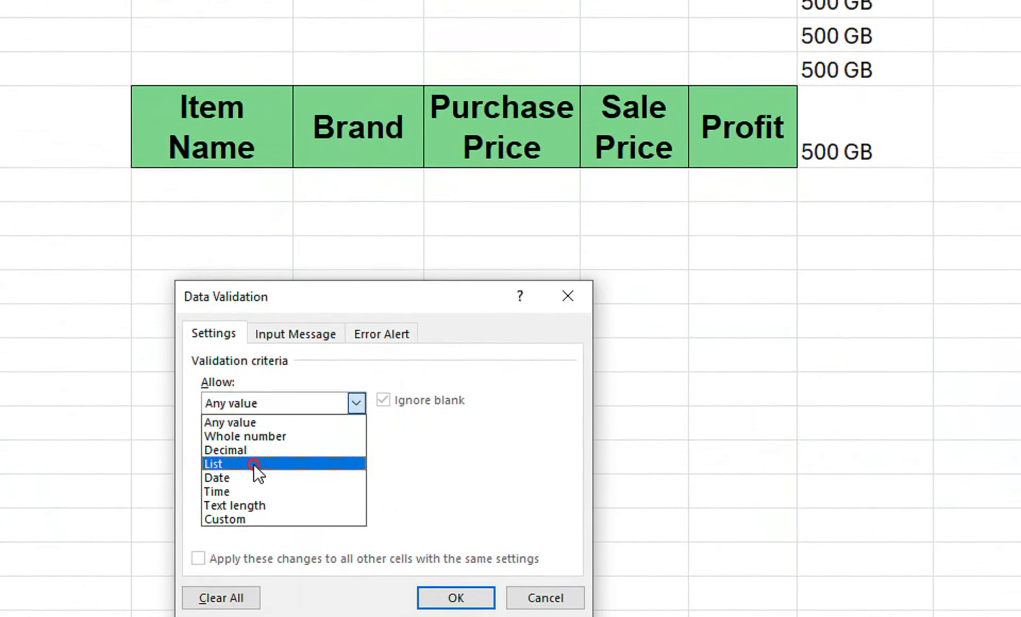
{"action": "left_click", "coordinate": [254, 463]}
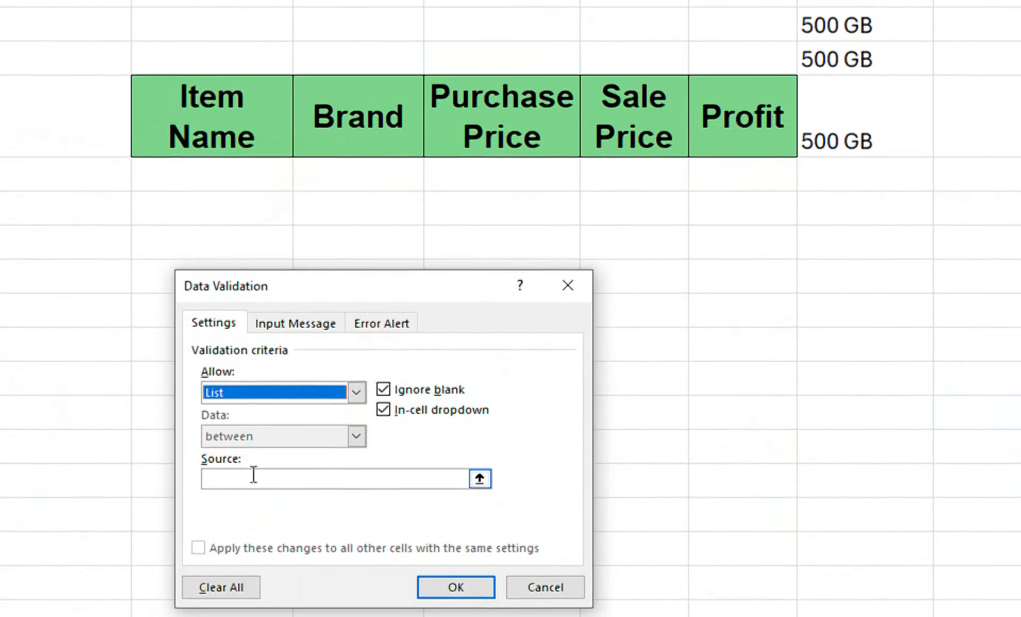
{"action": "left_click", "coordinate": [246, 490]}
{"action": "key", "text": "ctrl+v"}
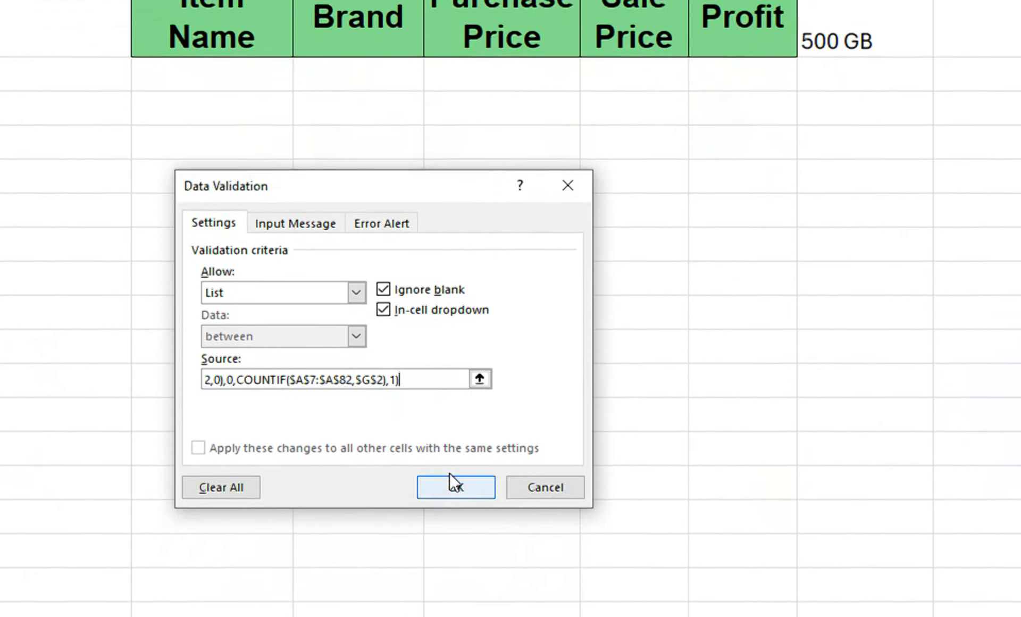
{"action": "left_click", "coordinate": [456, 568]}
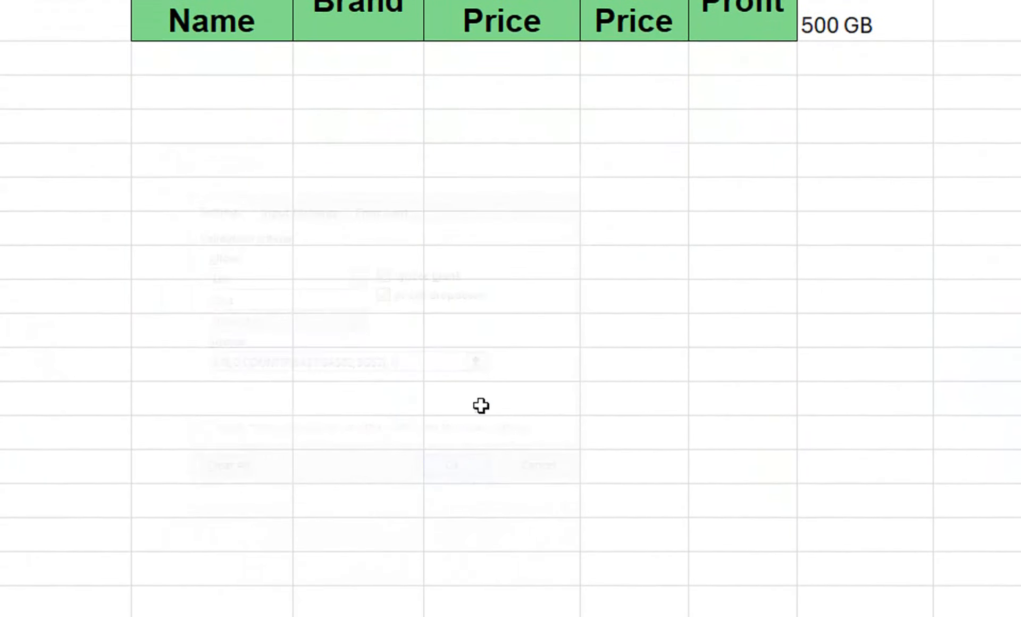
Step: Delete the helper column L containing the OFFSET formula
{"action": "left_click", "coordinate": [863, 0]}
{"action": "right_click", "coordinate": [854, 0]}
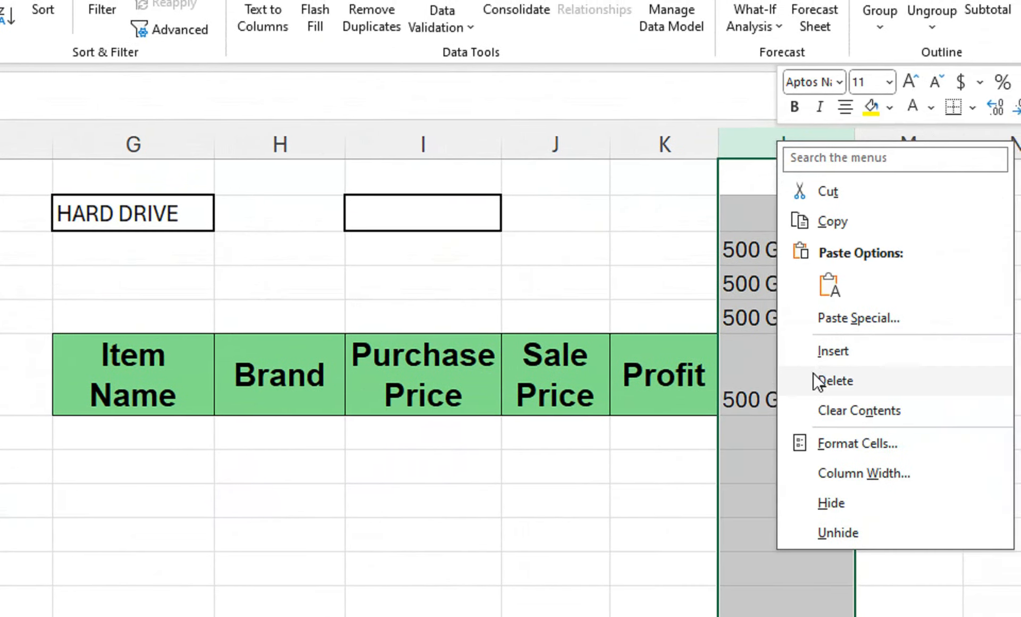
{"action": "left_click", "coordinate": [902, 251]}
Step: Choose 500 GB from the brand drop-down in I2
{"action": "left_click", "coordinate": [473, 221]}
{"action": "left_click", "coordinate": [509, 219]}
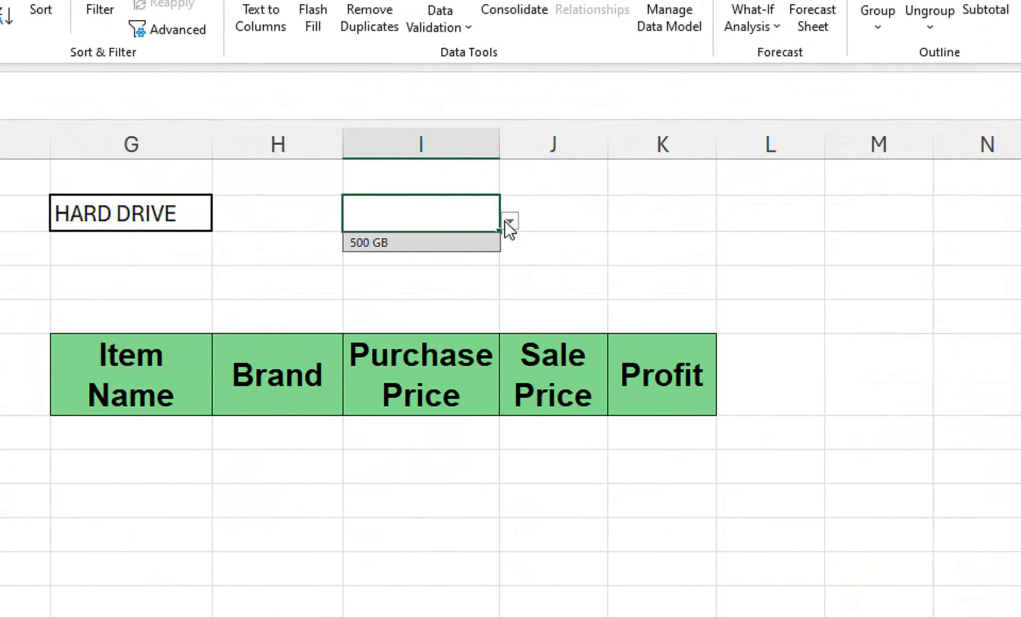
{"action": "left_click", "coordinate": [355, 243]}
Step: Set the item in G2 to CPU and check the brands offered by I2's drop-down
{"action": "left_click", "coordinate": [138, 212]}
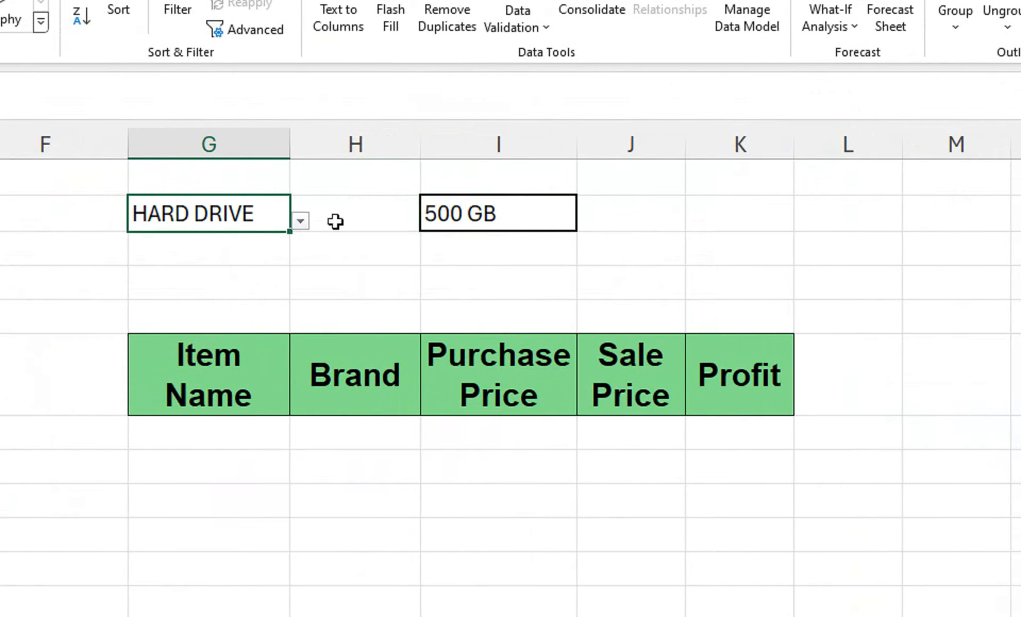
{"action": "left_click", "coordinate": [300, 220]}
{"action": "left_click", "coordinate": [273, 241]}
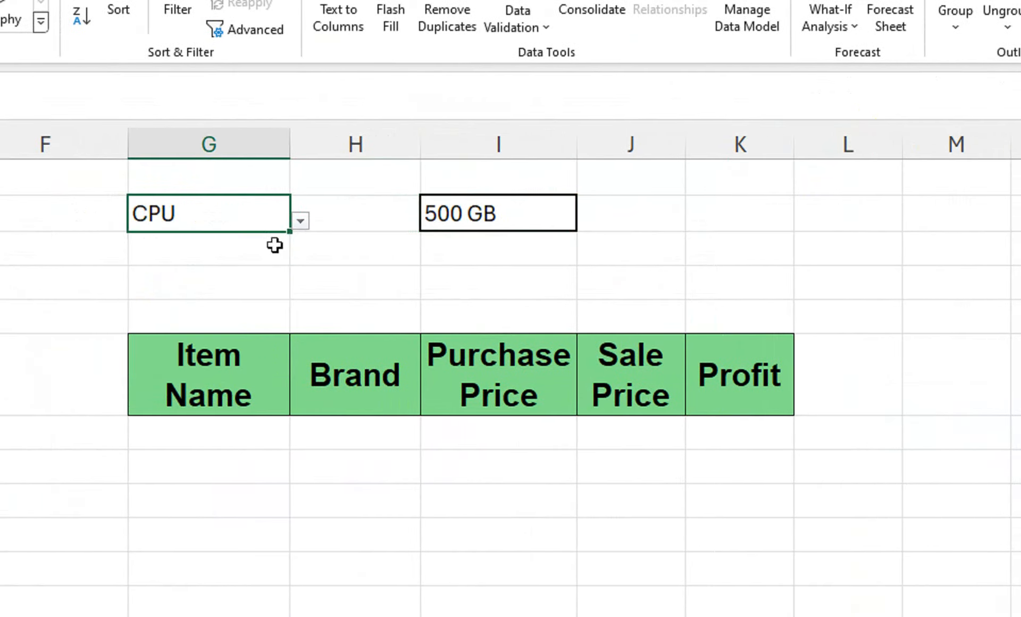
{"action": "left_click", "coordinate": [484, 223]}
{"action": "left_click", "coordinate": [587, 221]}
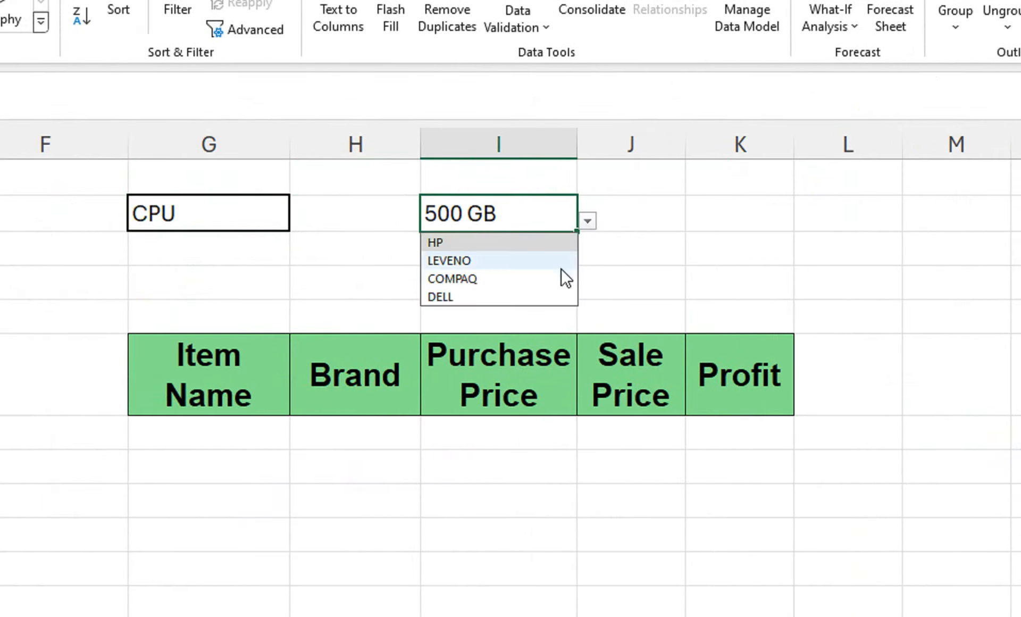
Step: Set the item in G2 to HEAD PHONES and choose LOGITECH as the brand in I2
{"action": "left_click", "coordinate": [261, 215]}
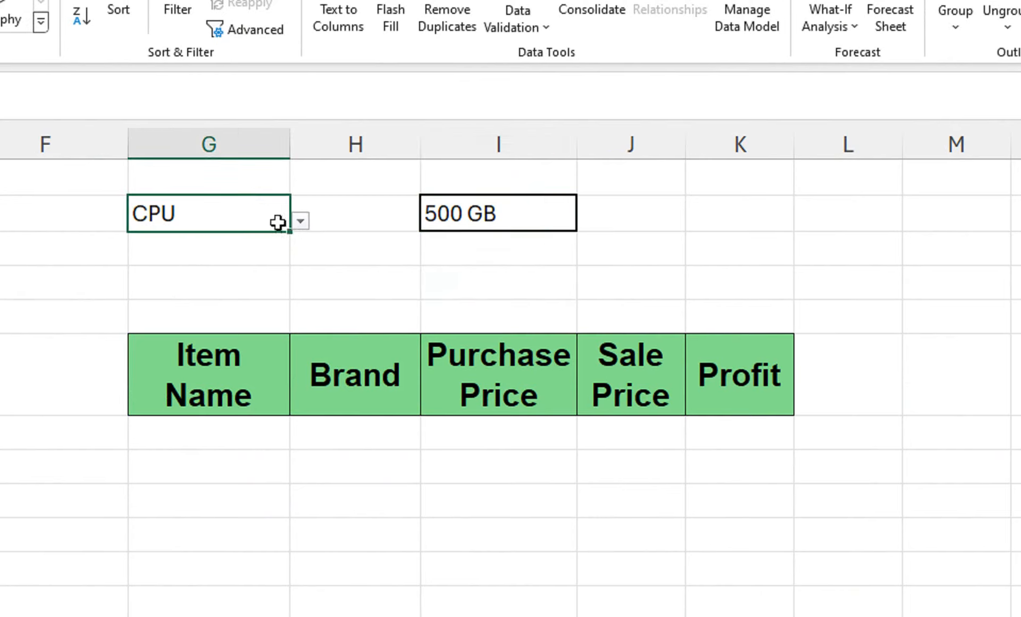
{"action": "left_click", "coordinate": [301, 220]}
{"action": "left_click", "coordinate": [258, 277]}
{"action": "left_click", "coordinate": [468, 219]}
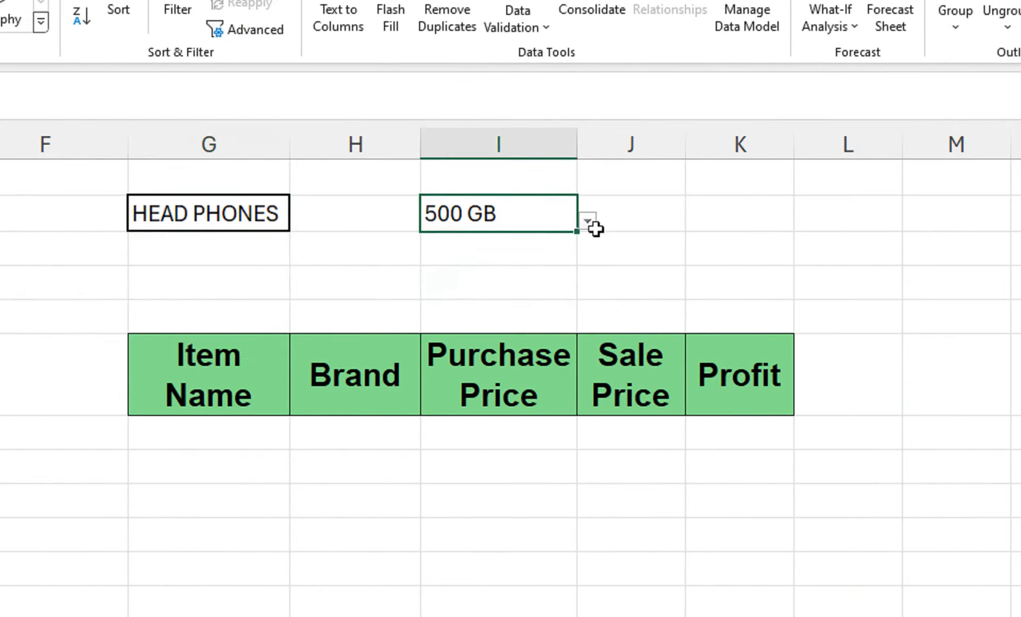
{"action": "left_click", "coordinate": [595, 227]}
{"action": "left_click", "coordinate": [564, 213]}
{"action": "left_click", "coordinate": [587, 220]}
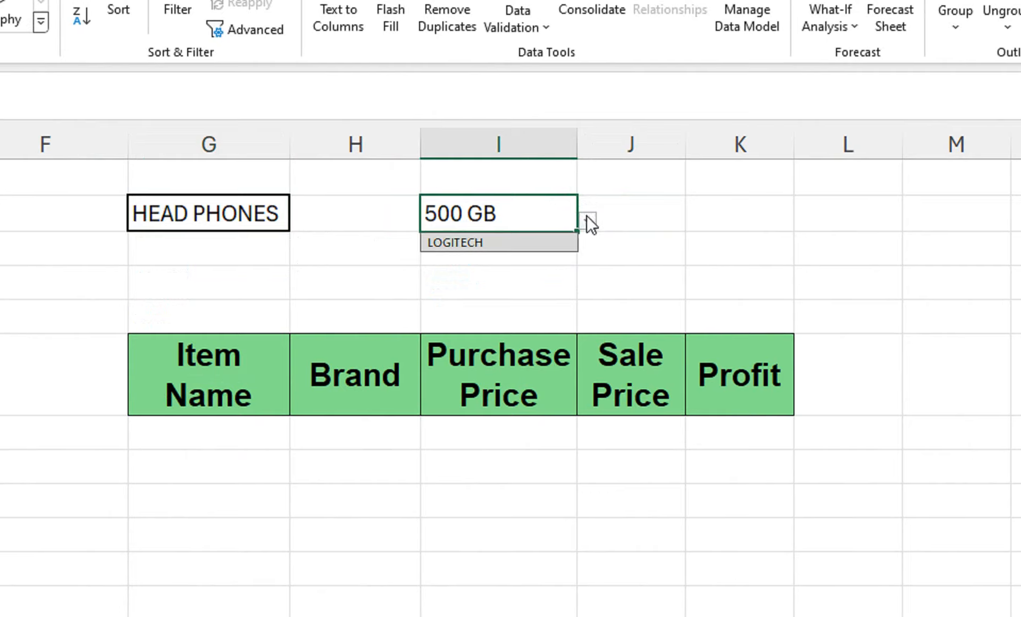
{"action": "left_click", "coordinate": [538, 242]}
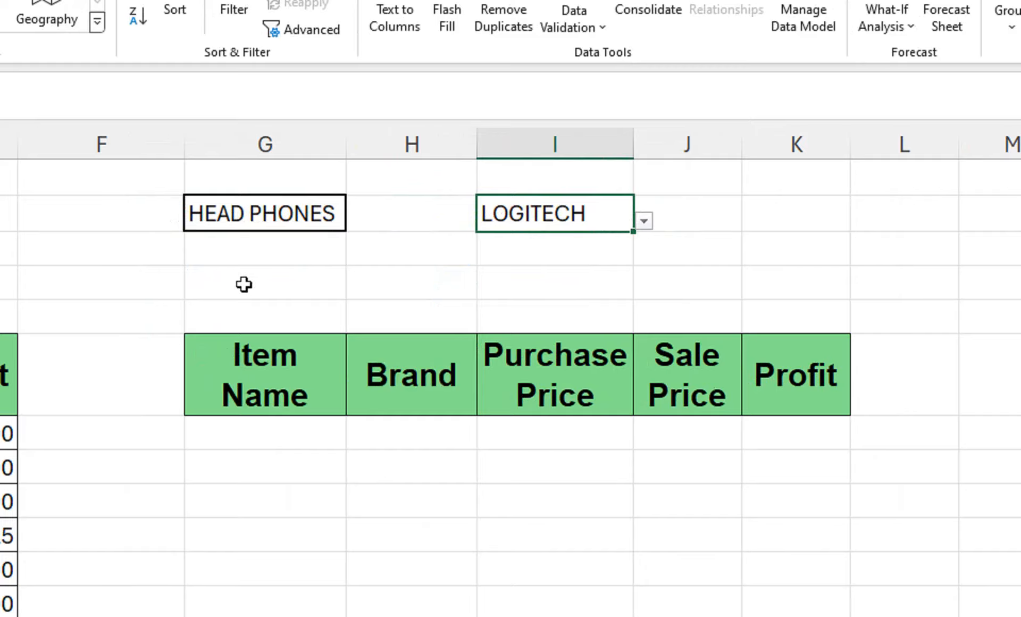
Step: Begin a COUNTIFS formula in G3 with column A as the first criteria range and G2 as its criterion
{"action": "left_click", "coordinate": [129, 434]}
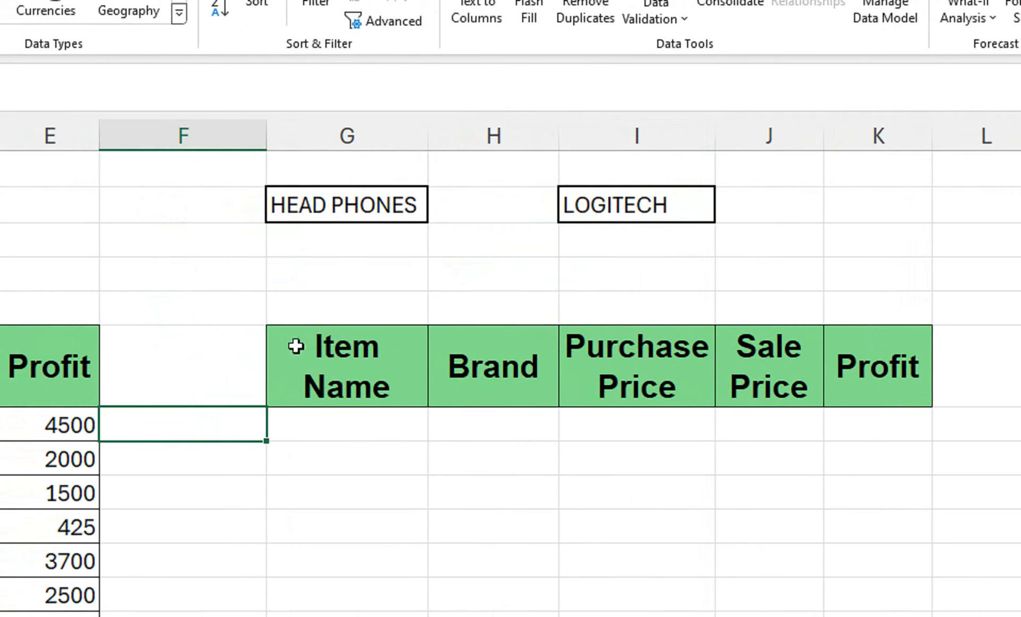
{"action": "left_click", "coordinate": [251, 252]}
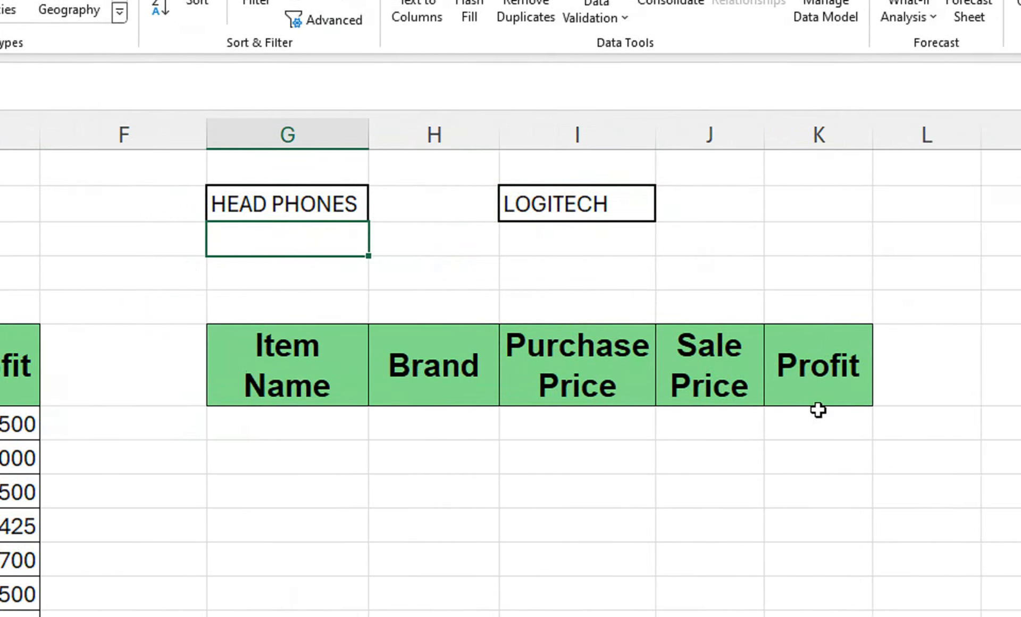
{"action": "type", "text": "=countif"}
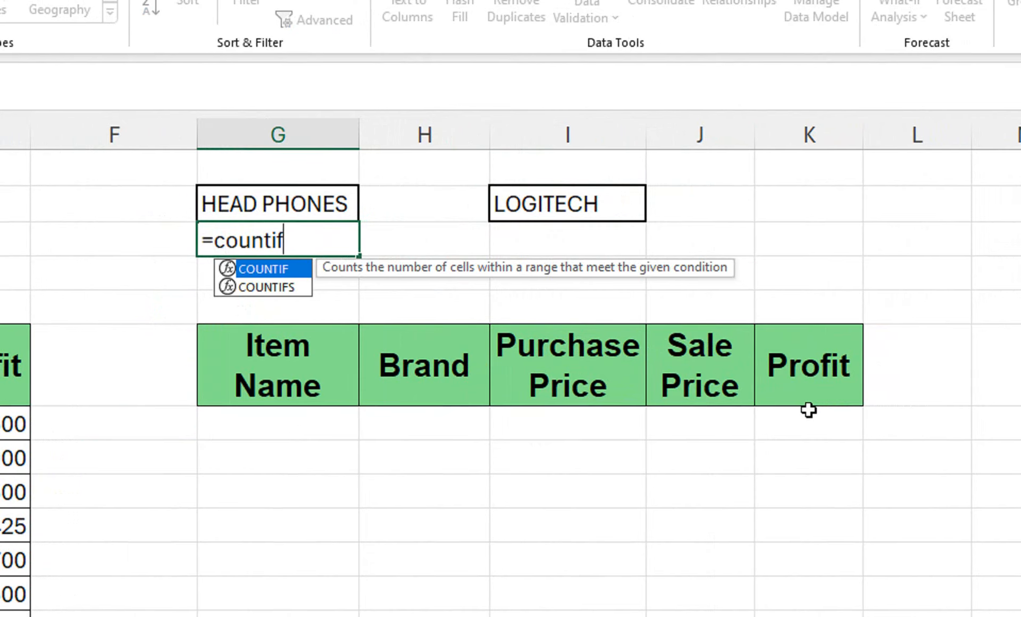
{"action": "key", "text": "Down"}
{"action": "key", "text": "Tab"}
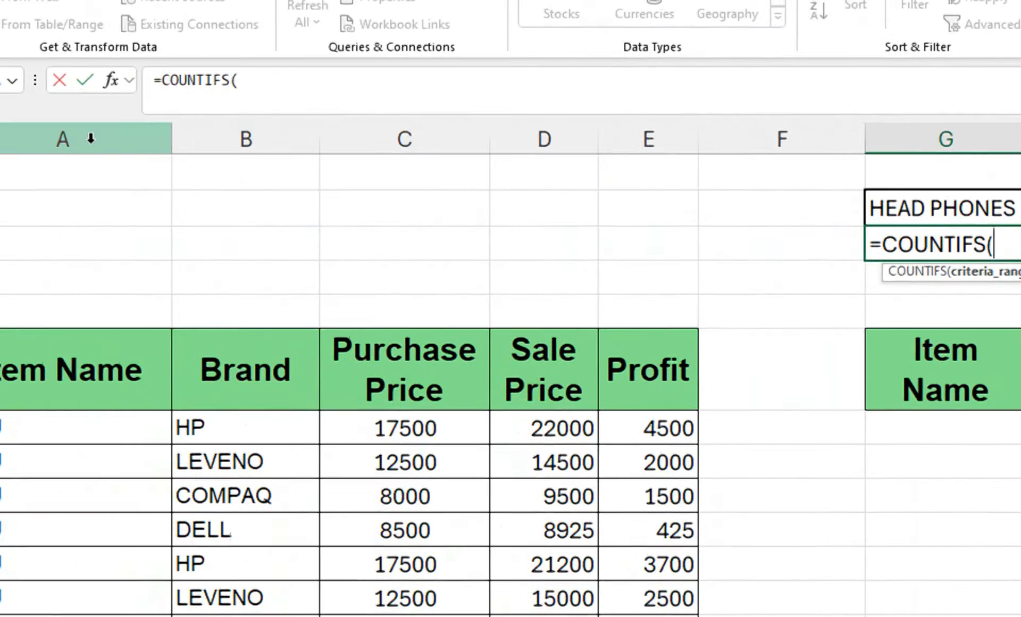
{"action": "left_click", "coordinate": [91, 138]}
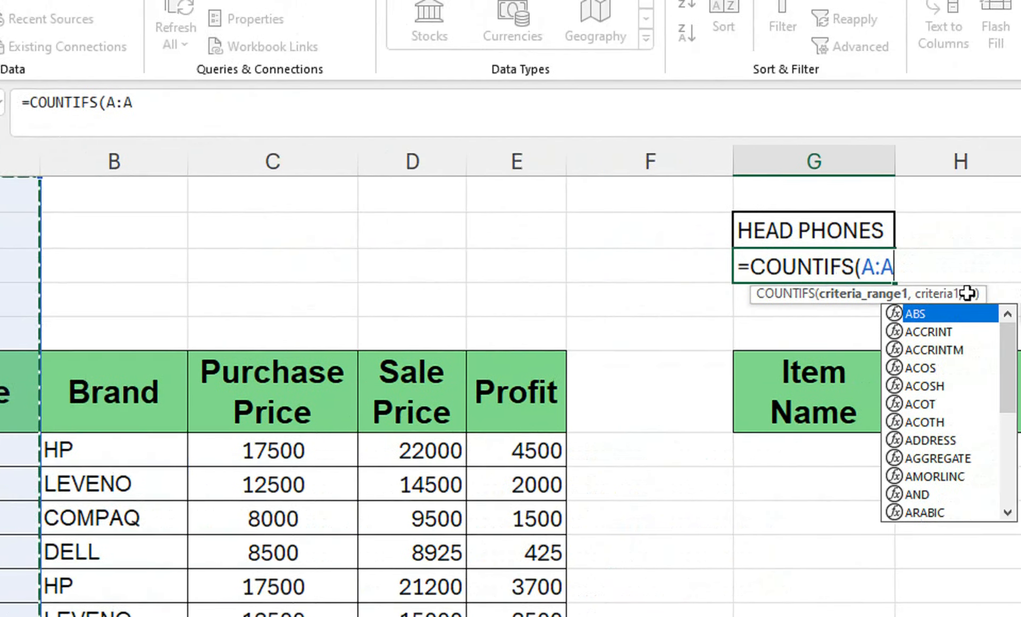
{"action": "type", "text": ","}
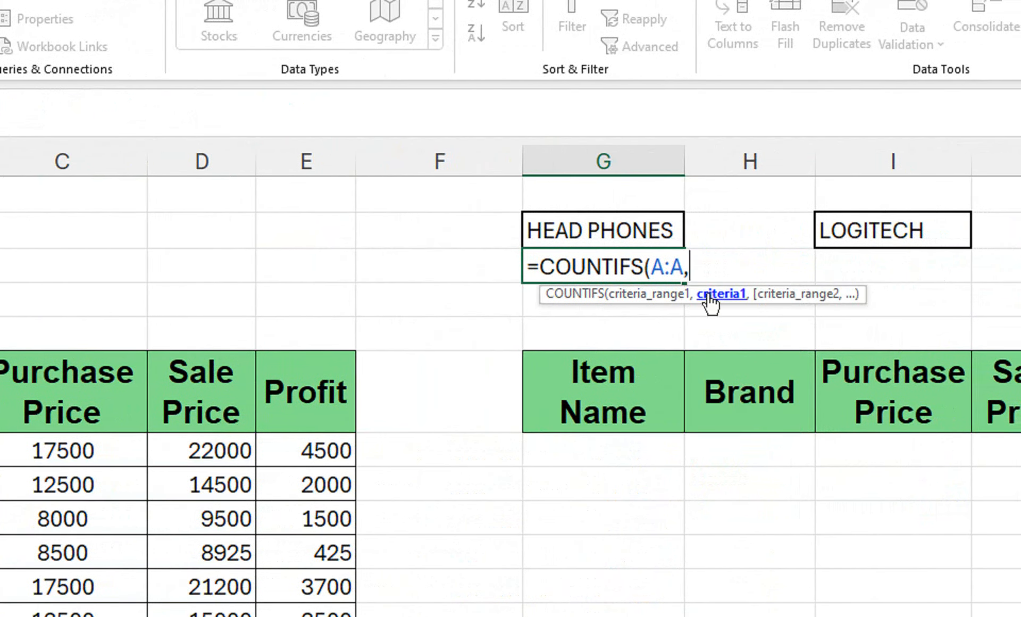
{"action": "left_click", "coordinate": [642, 230]}
{"action": "type", "text": ","}
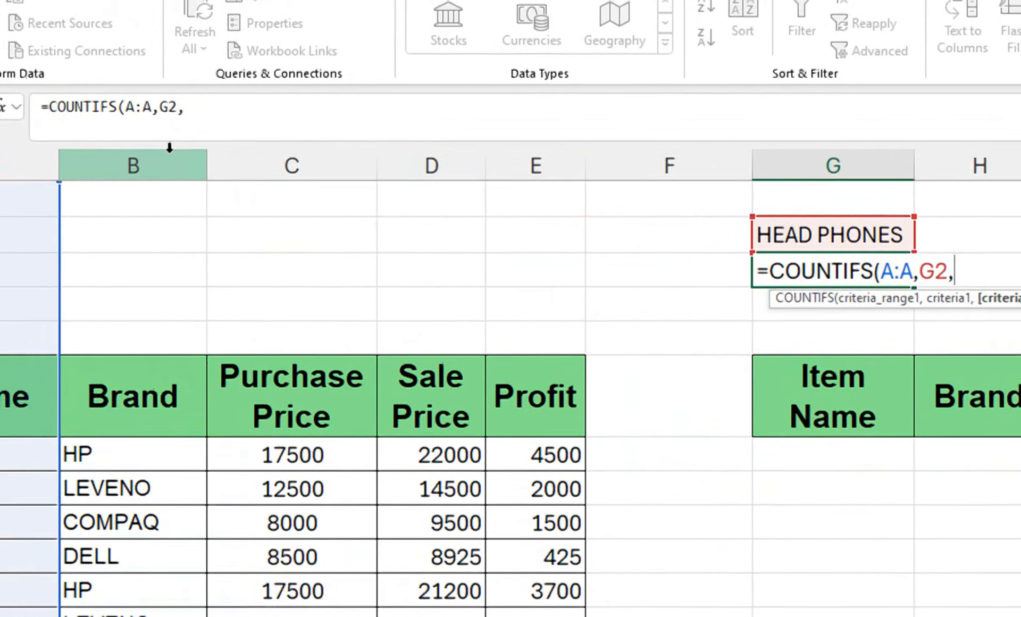
Step: Complete the COUNTIFS formula in G3 with column B matched against I2, and centre the cell's content
{"action": "left_click", "coordinate": [170, 160]}
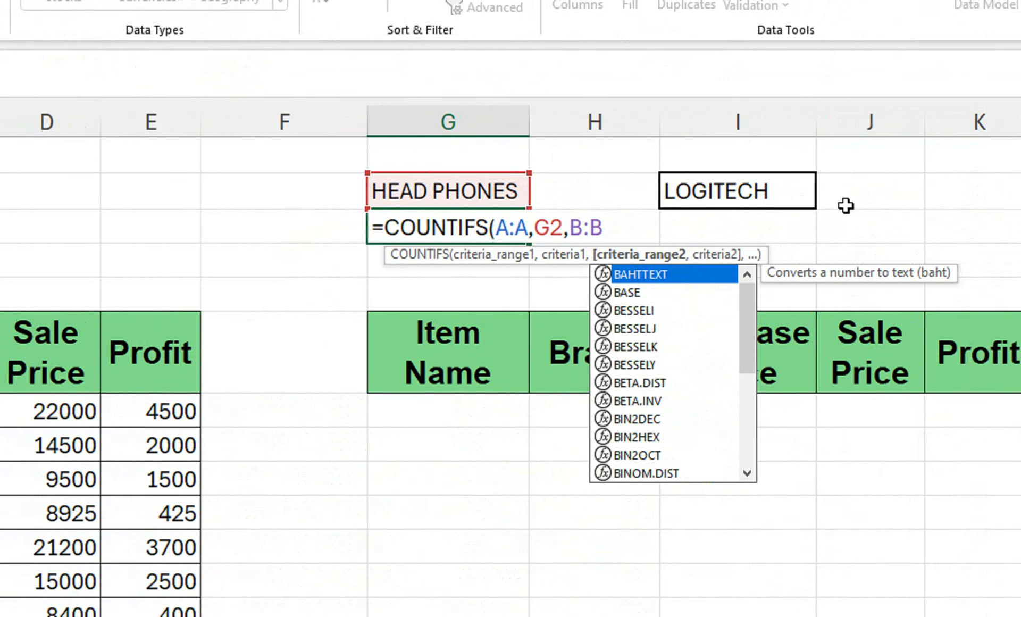
{"action": "type", "text": ","}
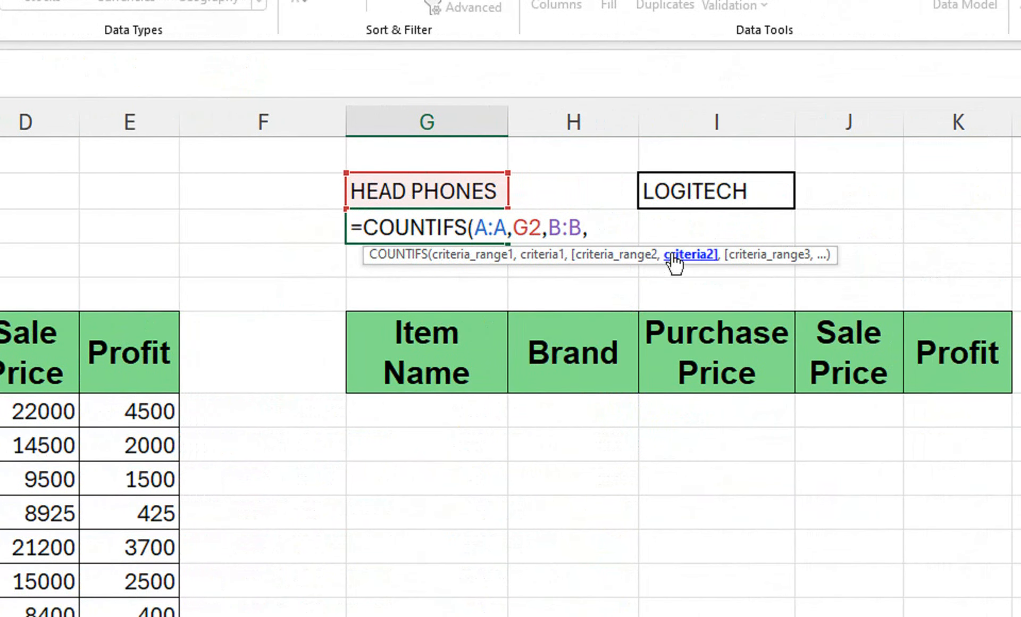
{"action": "left_click", "coordinate": [694, 194]}
{"action": "type", "text": ")"}
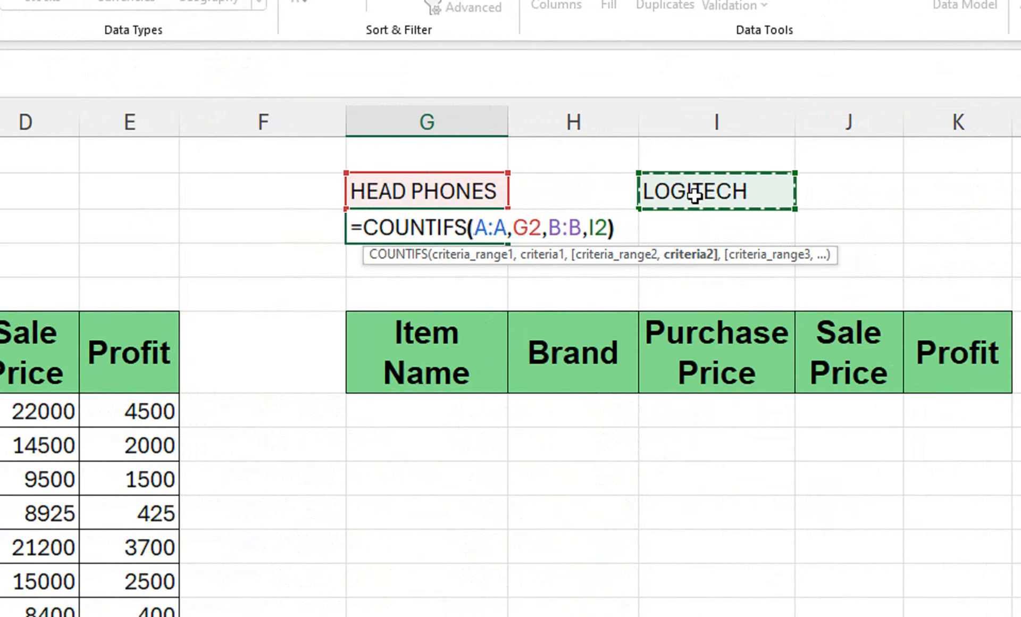
{"action": "key", "text": "Return"}
{"action": "left_click", "coordinate": [355, 216]}
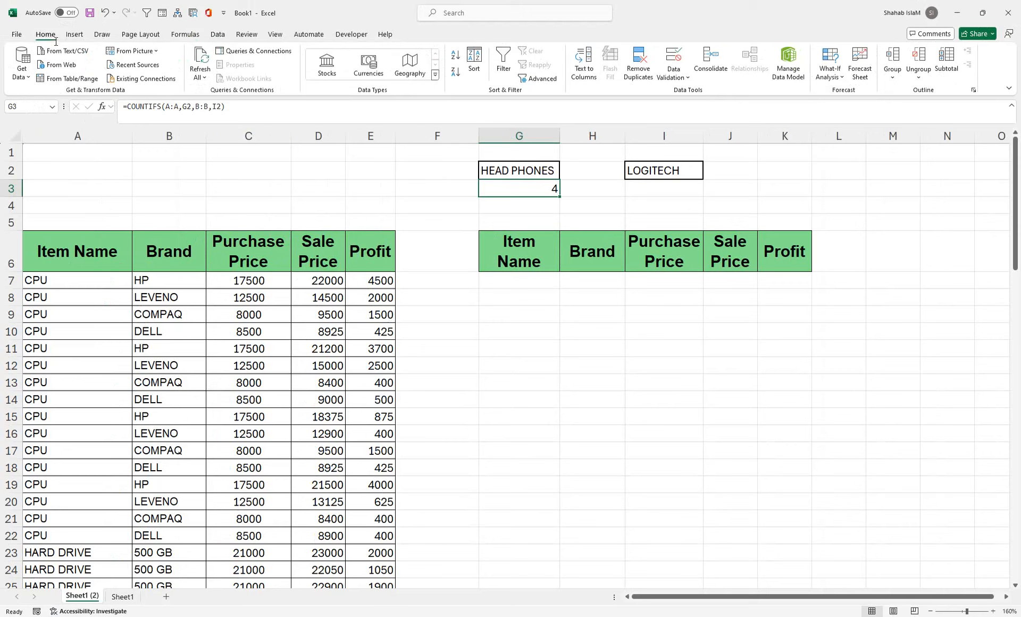
{"action": "left_click", "coordinate": [55, 41]}
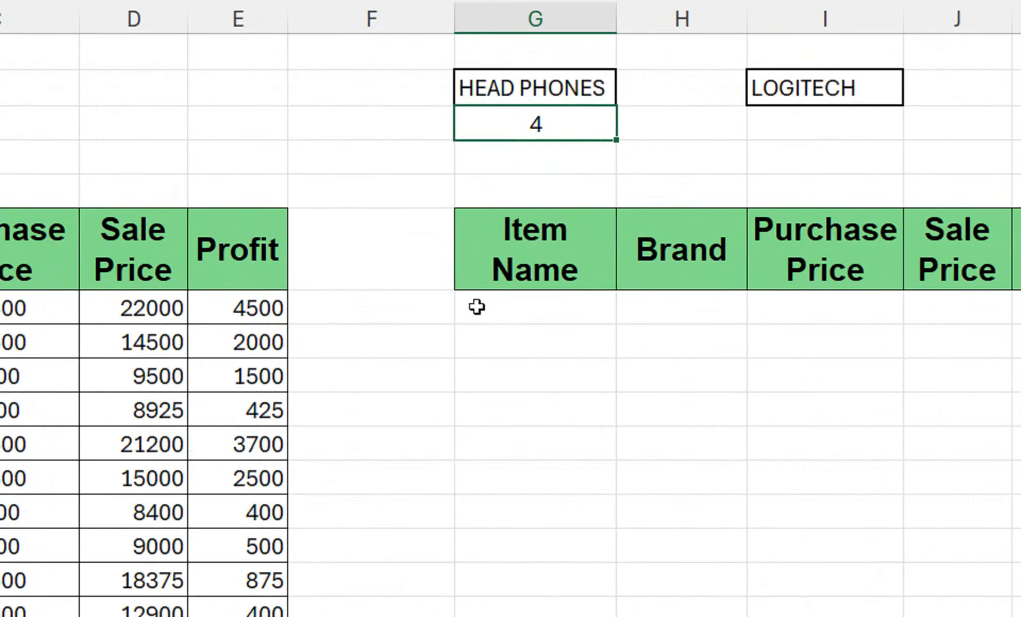
Step: Enter 1 in F7 and begin an IFERROR formula in F8 with a nested IF
{"action": "left_click", "coordinate": [420, 312]}
{"action": "type", "text": "1"}
{"action": "key", "text": "Return"}
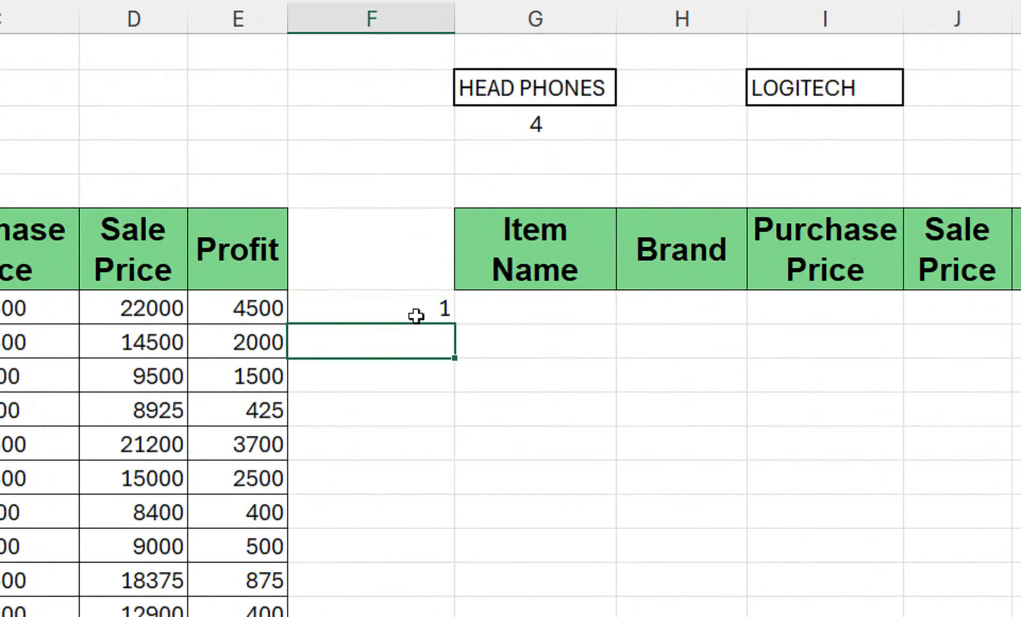
{"action": "type", "text": "=if"}
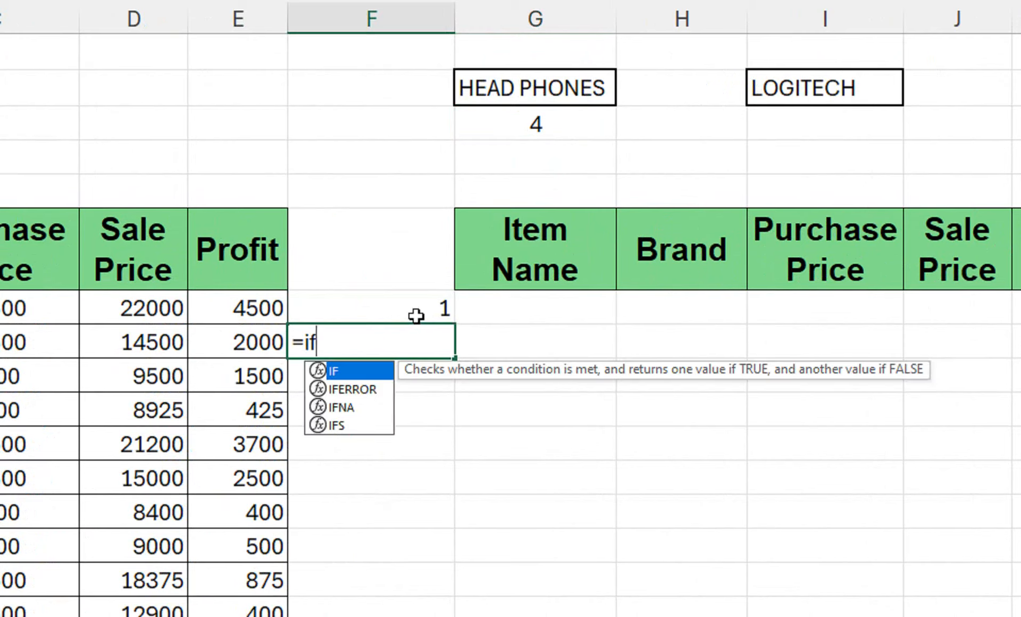
{"action": "key", "text": "Tab"}
{"action": "key", "text": "BackSpace"}
{"action": "type", "text": "e"}
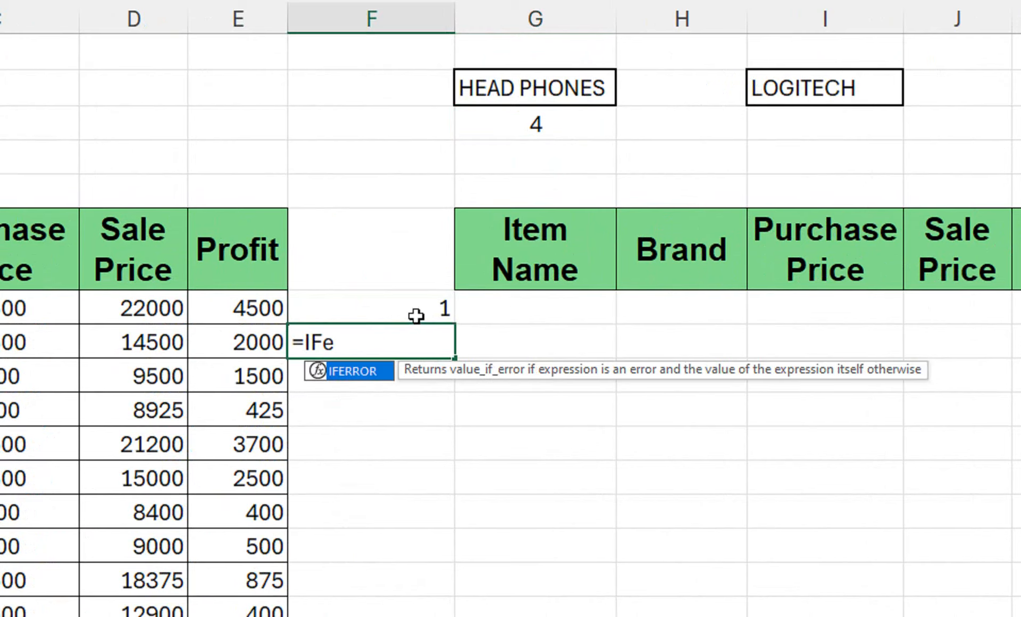
{"action": "key", "text": "Tab"}
{"action": "type", "text": "IF("}
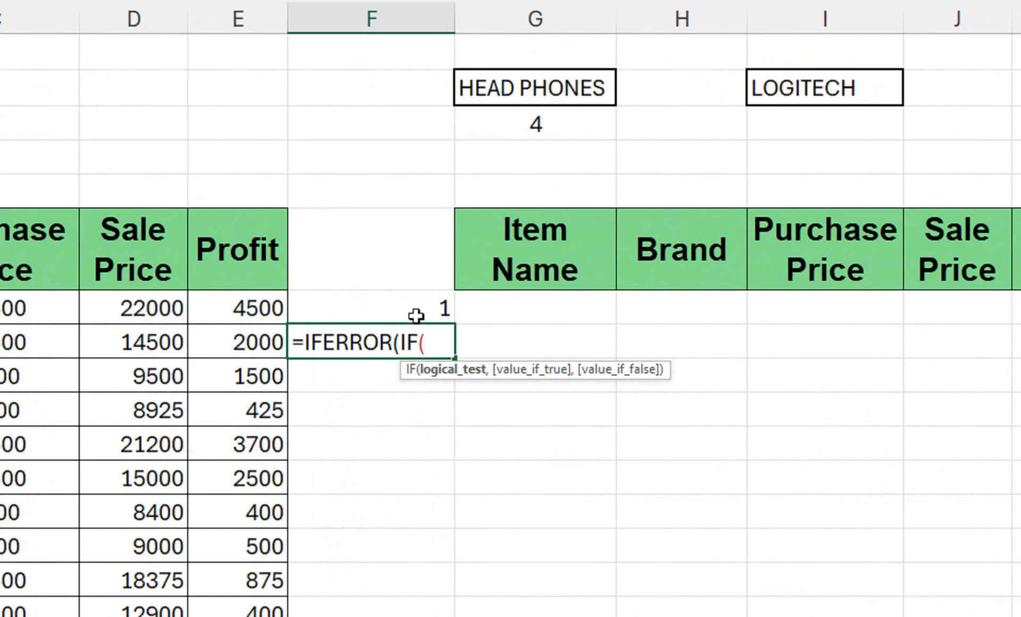
Step: Make F7+1>$G$3 the logical test of the IF in F8's formula
{"action": "left_click", "coordinate": [415, 317]}
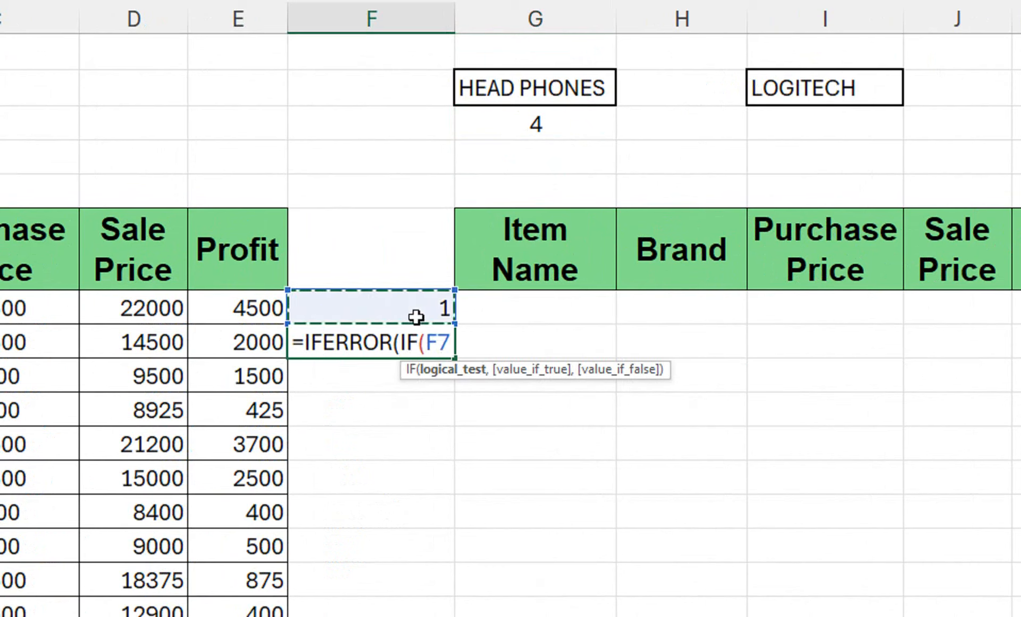
{"action": "type", "text": "+"}
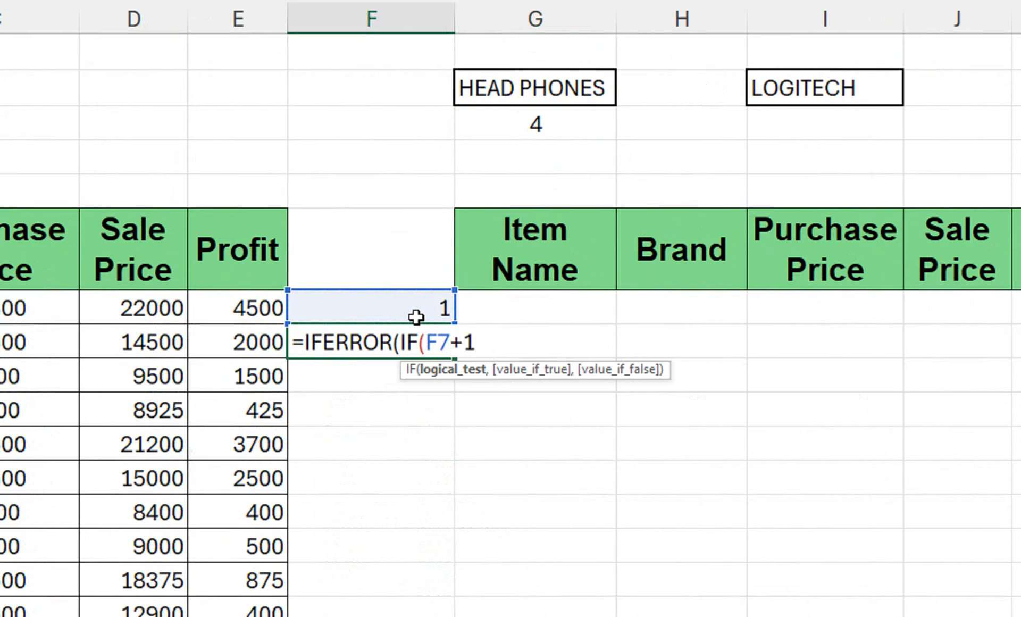
{"action": "type", "text": "1>?"}
{"action": "key", "text": "BackSpace"}
{"action": "scroll", "coordinate": [531, 212], "scroll_direction": "up", "scroll_amount": 1}
{"action": "left_click", "coordinate": [572, 150]}
{"action": "key", "text": "F4"}
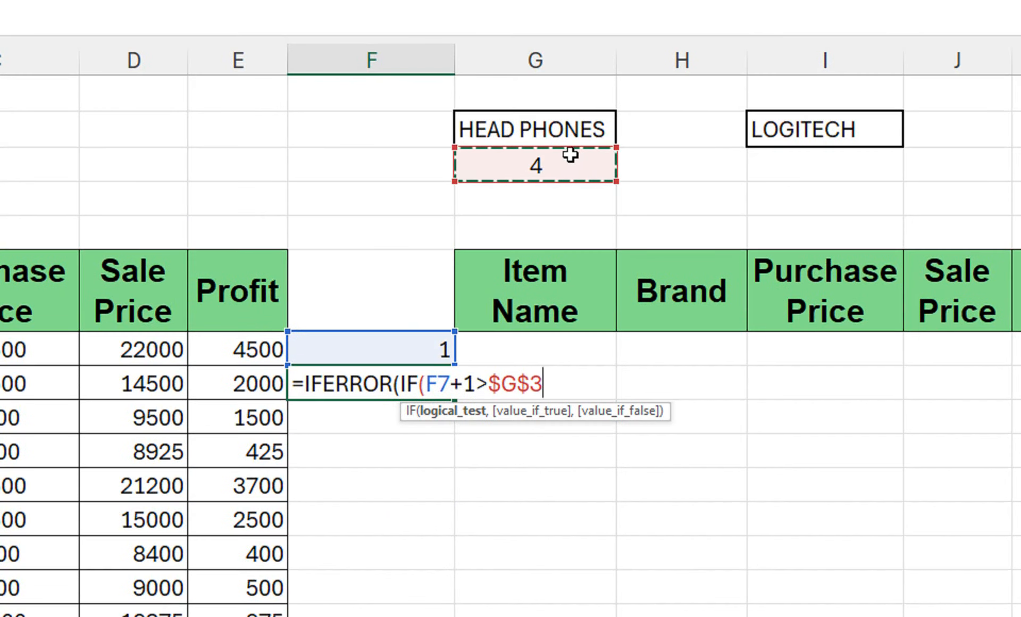
Step: Complete F8's formula with "" if true, G3+1 if false, and "" as the IFERROR fallback
{"action": "type", "text": ",\""}
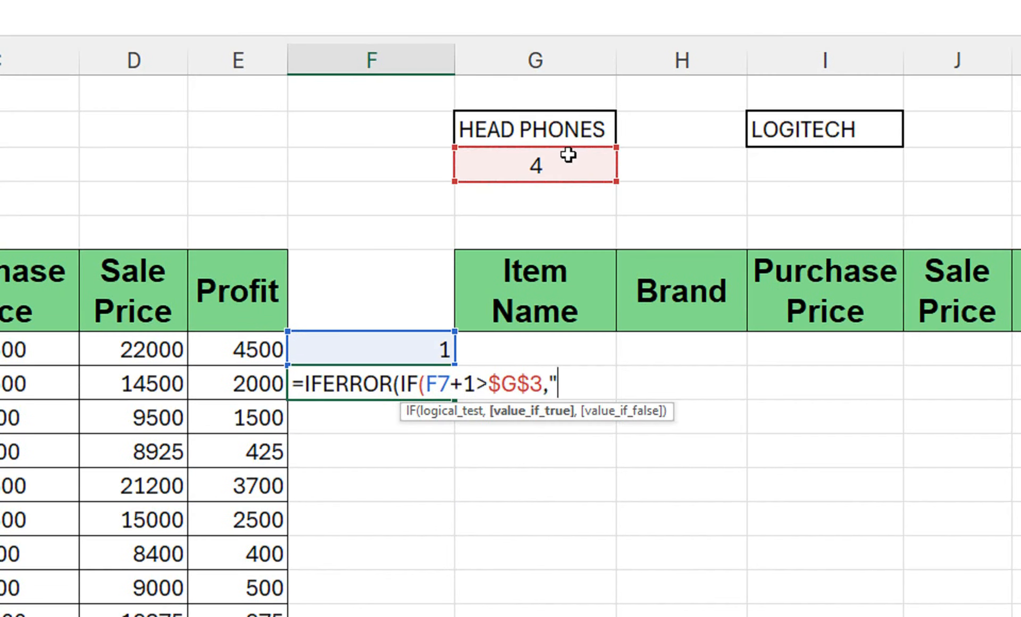
{"action": "type", "text": "\","}
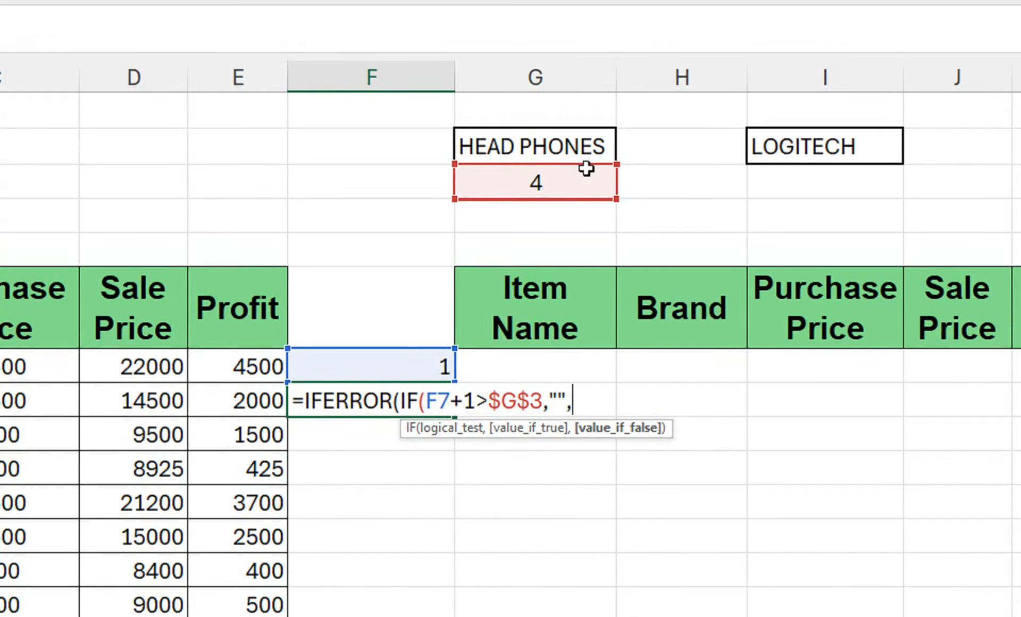
{"action": "left_click", "coordinate": [584, 163]}
{"action": "type", "text": "+1"}
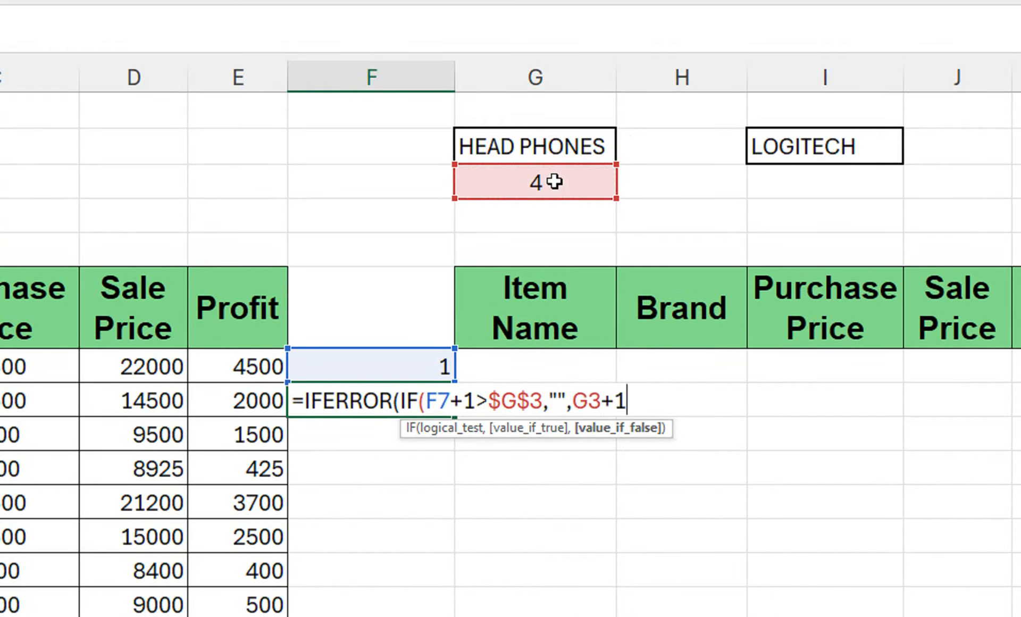
{"action": "type", "text": "),"}
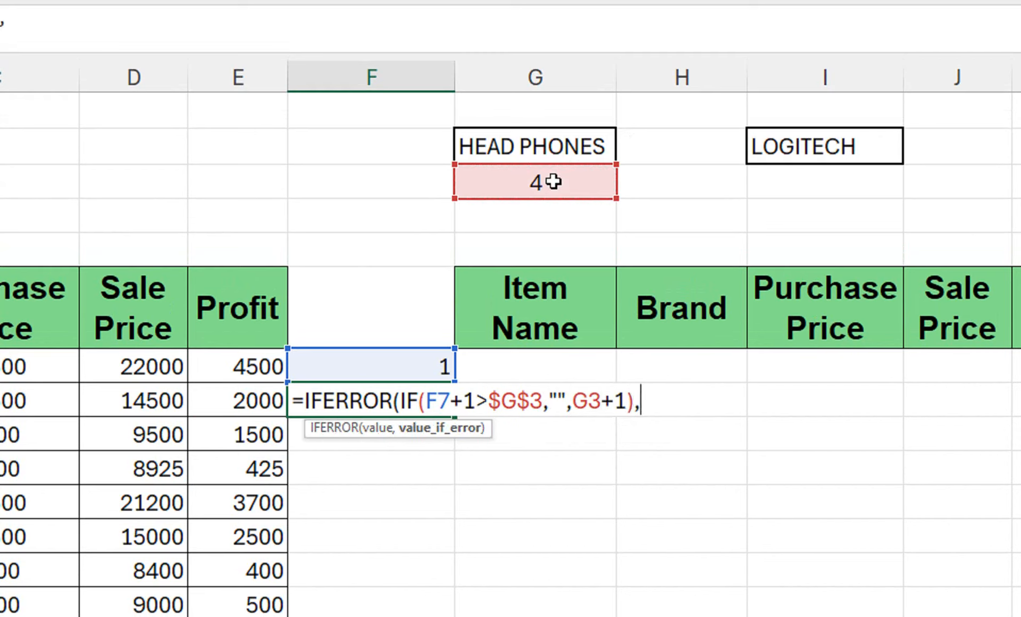
{"action": "type", "text": "\"\")"}
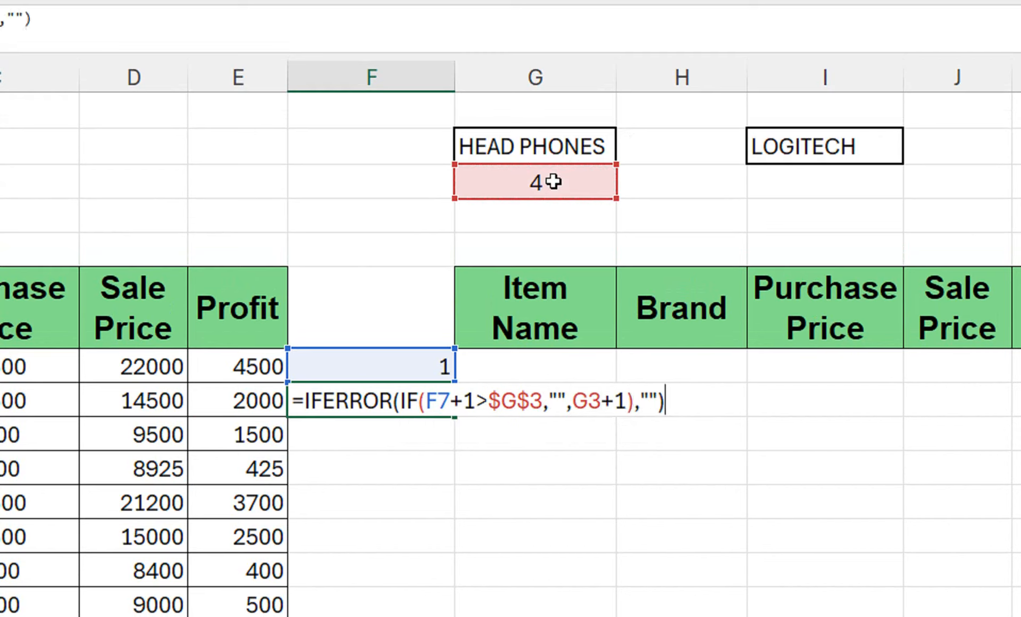
{"action": "key", "text": "Return"}
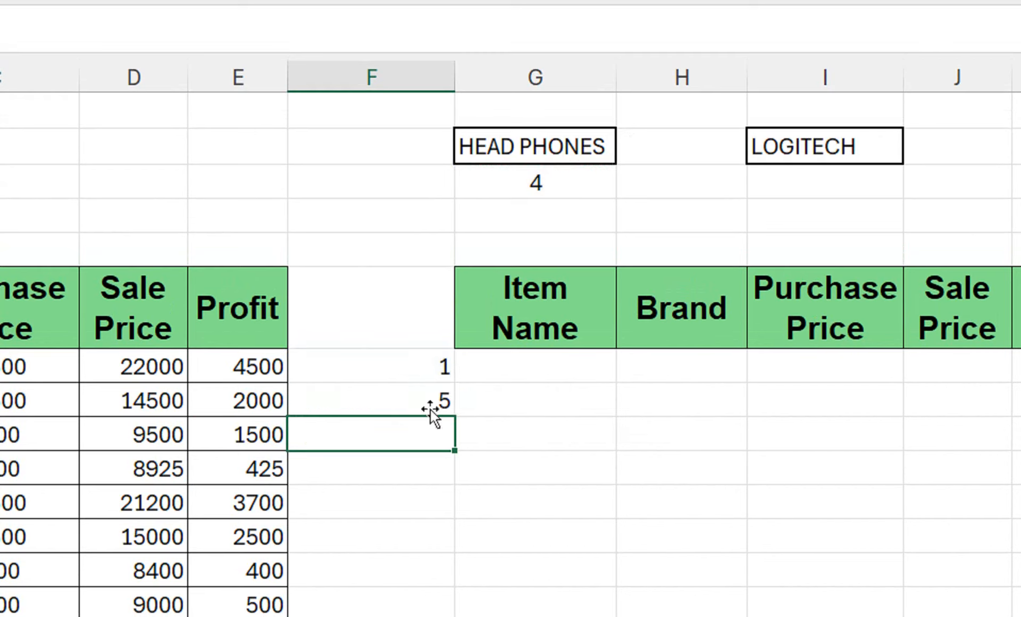
Step: Correct F8's formula so that its value-if-false argument reads F7+1
{"action": "double_click", "coordinate": [439, 399]}
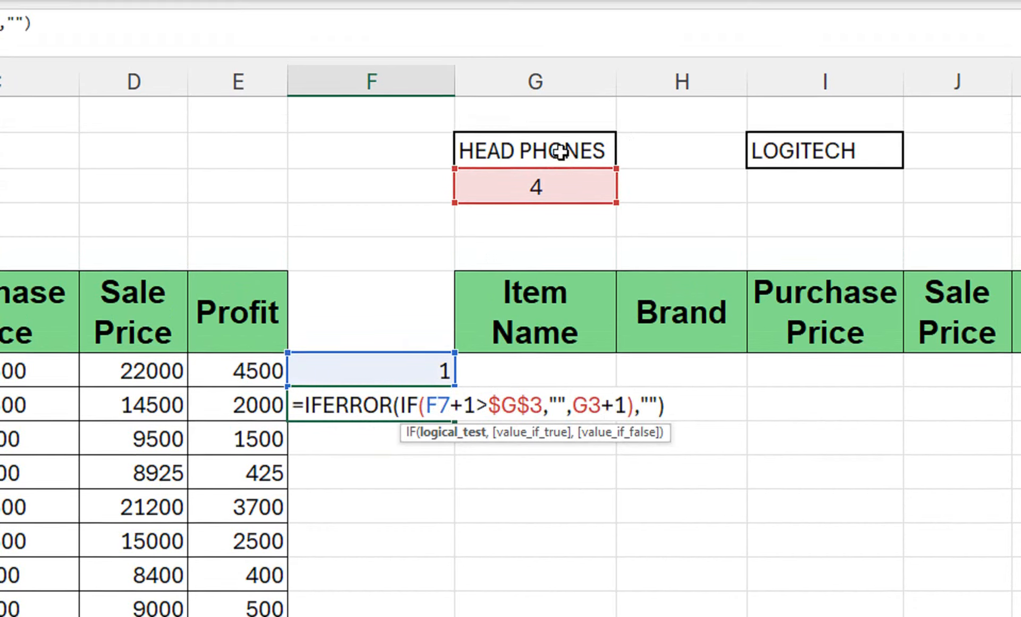
{"action": "double_click", "coordinate": [580, 401]}
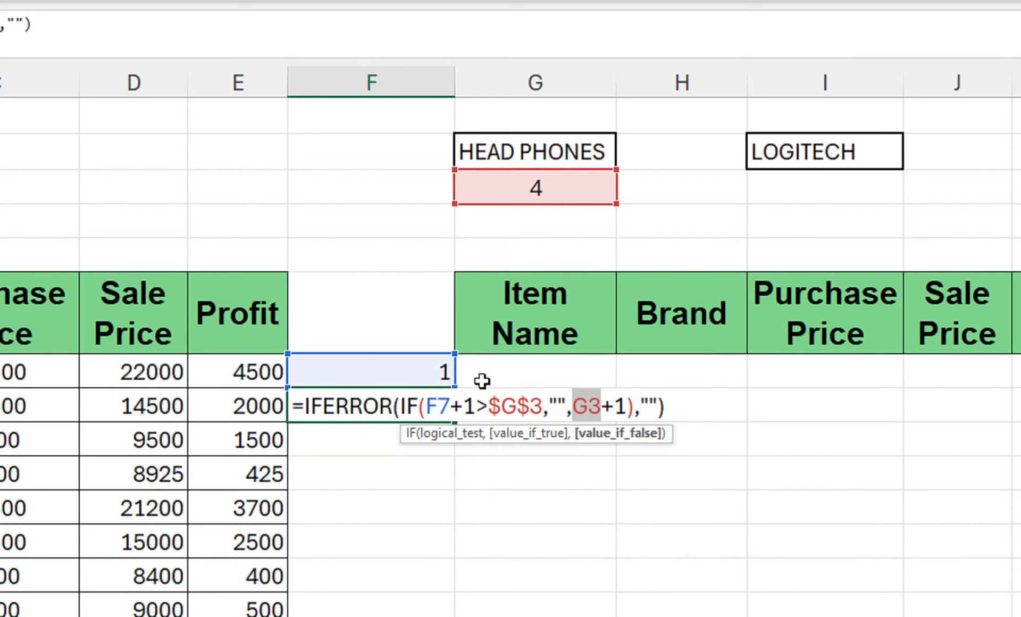
{"action": "left_click", "coordinate": [446, 372]}
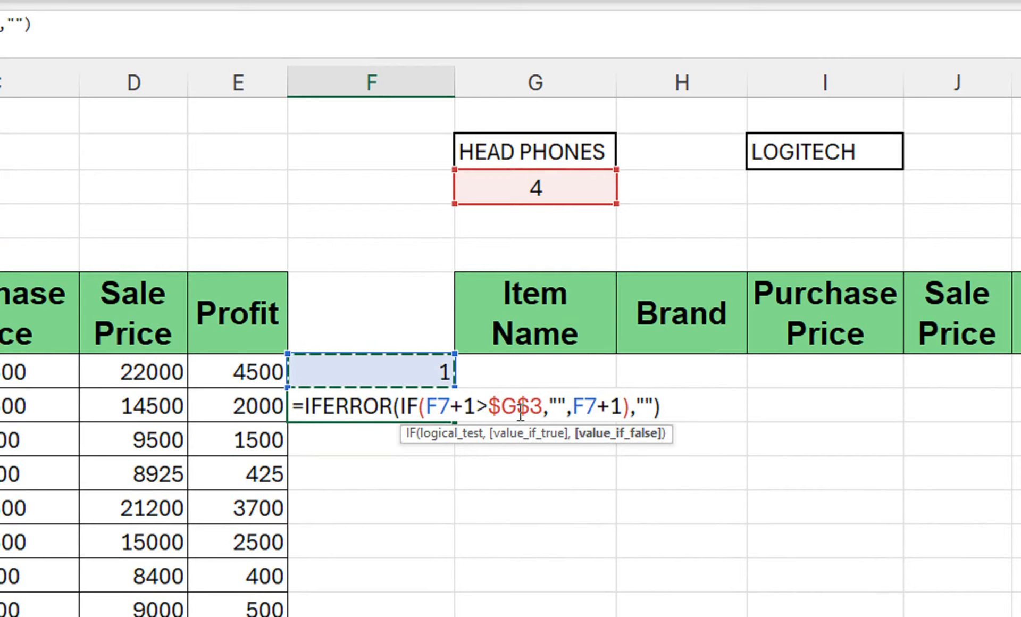
{"action": "key", "text": "Return"}
Step: Fill F8's counter formula down column F alongside the rows of the sales table
{"action": "left_click", "coordinate": [430, 407]}
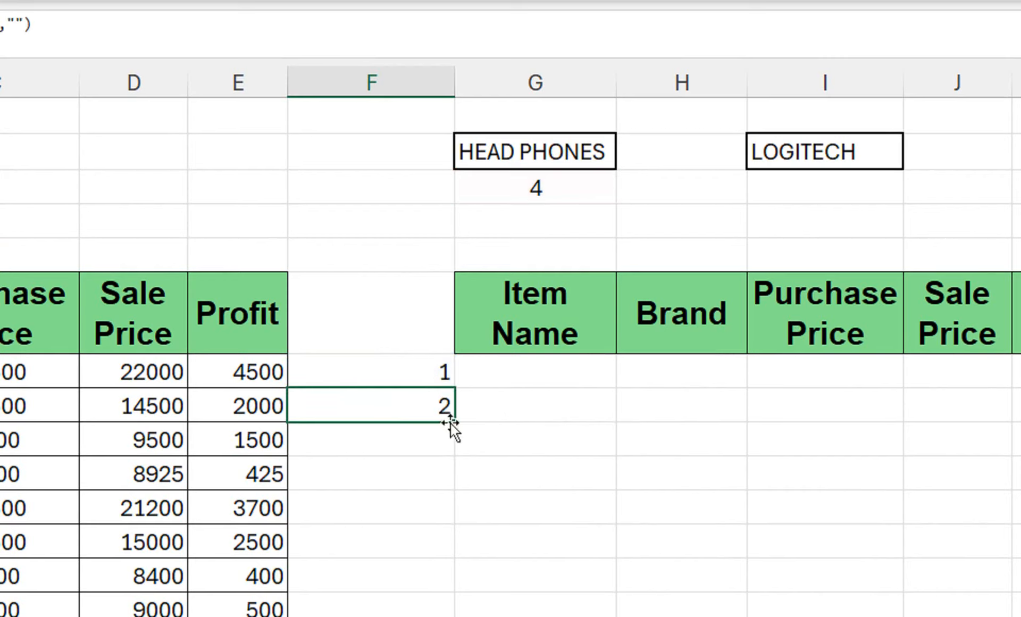
{"action": "left_click_drag", "start_coordinate": [453, 423], "coordinate": [457, 532]}
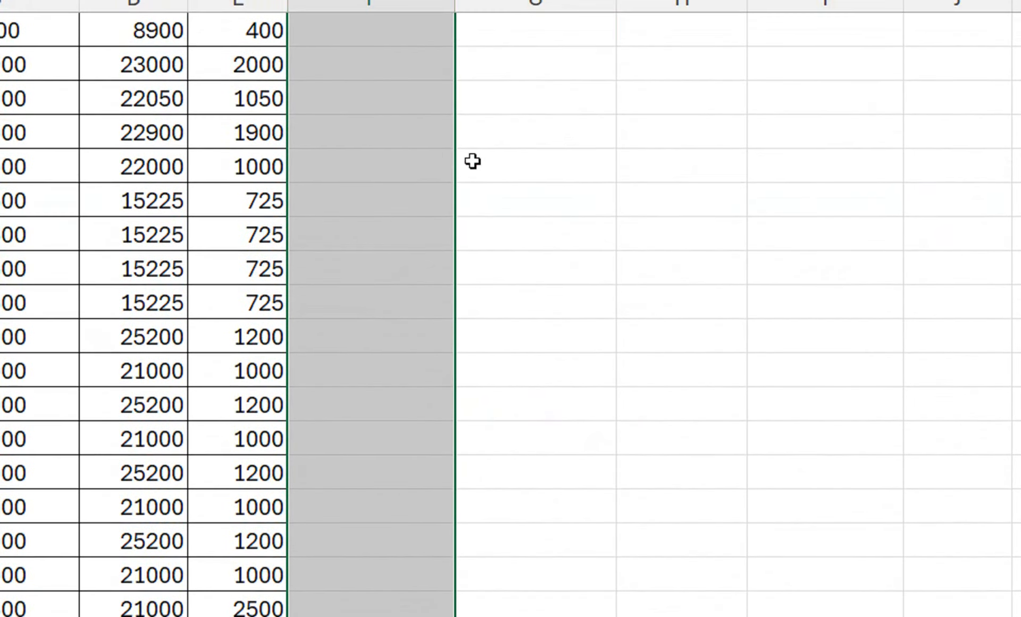
{"action": "left_click_drag", "start_coordinate": [472, 163], "coordinate": [513, 0]}
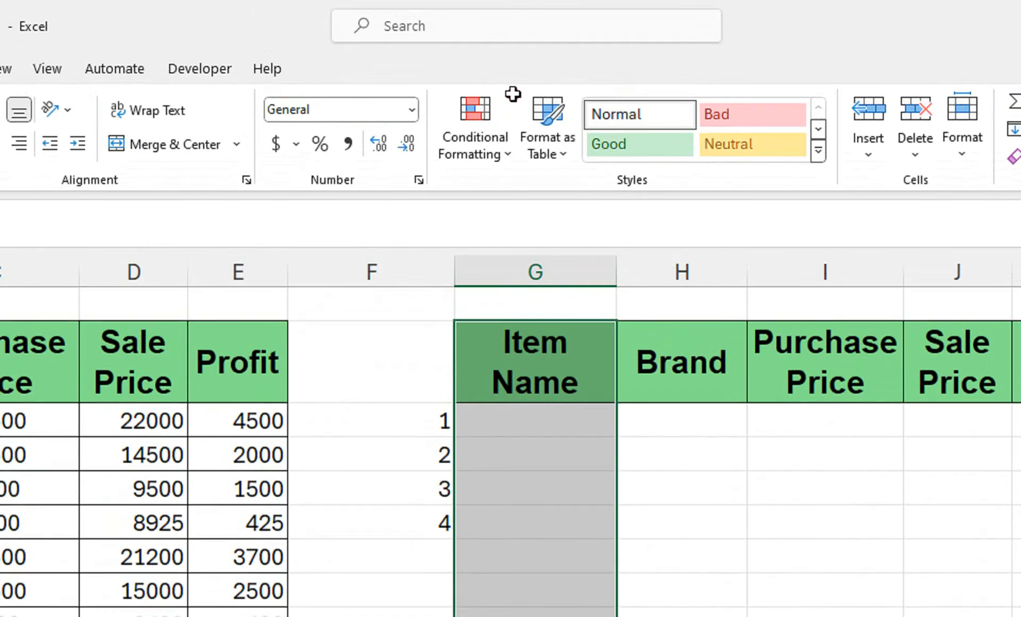
{"action": "left_click_drag", "start_coordinate": [513, 93], "coordinate": [512, 93]}
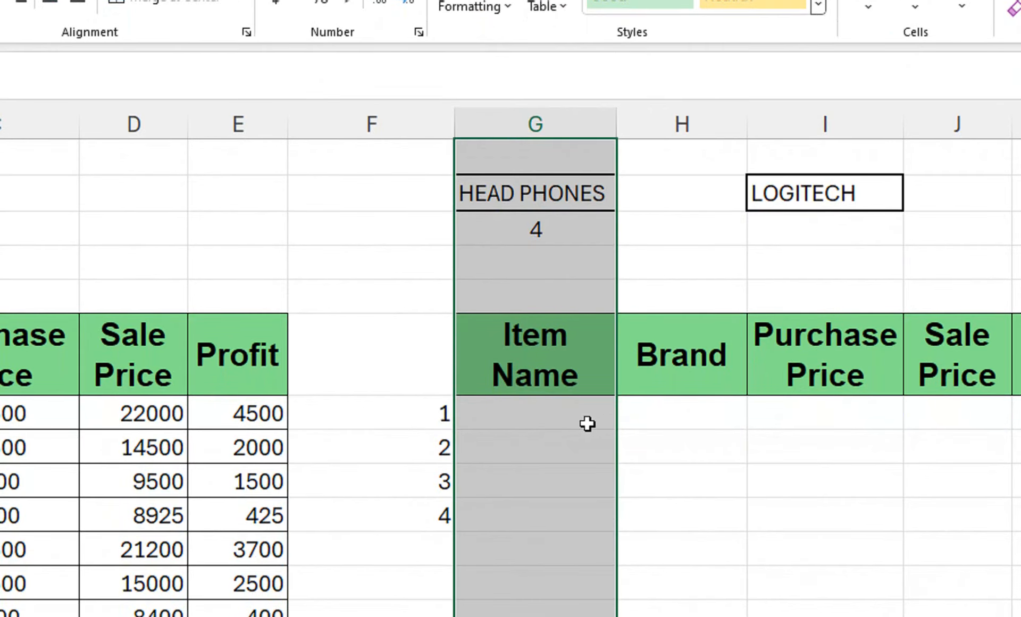
Step: Begin an IFERROR formula in G7 with a nested OFFSET that takes $A$6 as its reference
{"action": "left_click", "coordinate": [576, 441]}
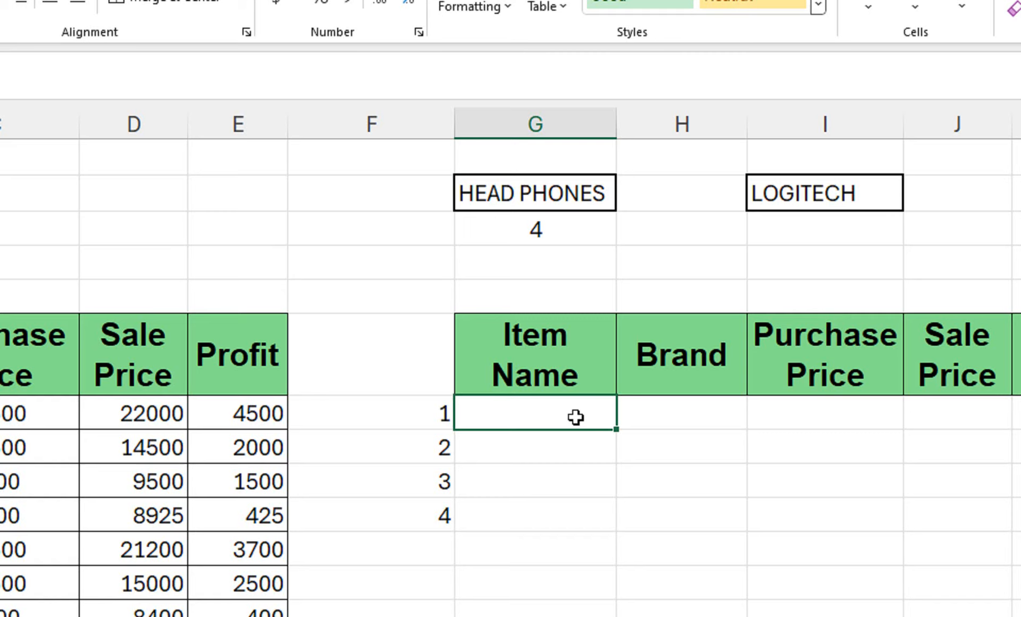
{"action": "type", "text": "="}
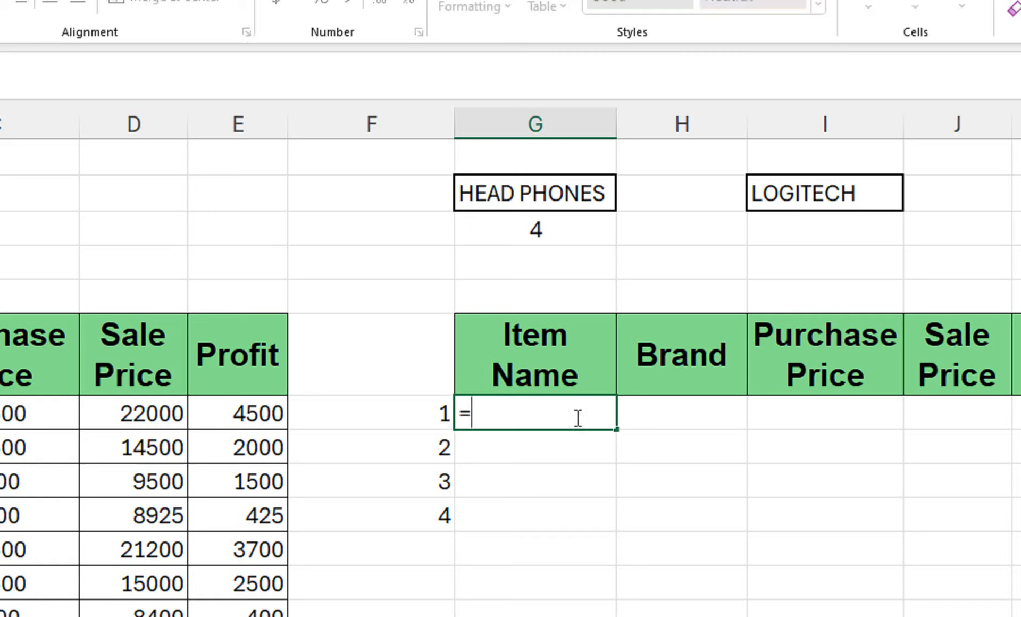
{"action": "type", "text": "if"}
{"action": "key", "text": "Down"}
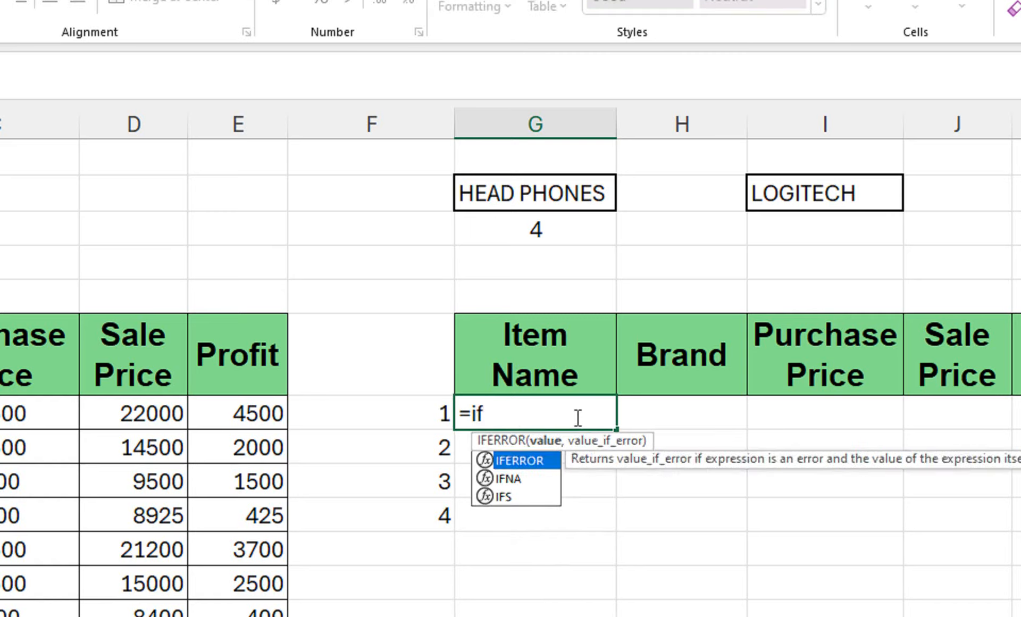
{"action": "key", "text": "Tab"}
{"action": "type", "text": "of"}
{"action": "key", "text": "Tab"}
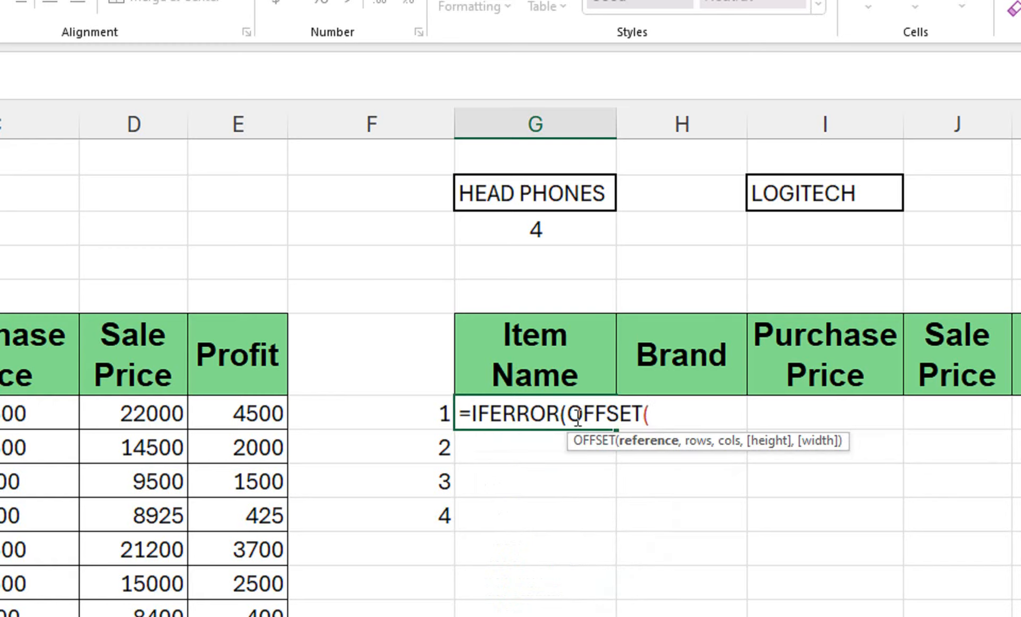
{"action": "left_click", "coordinate": [63, 367]}
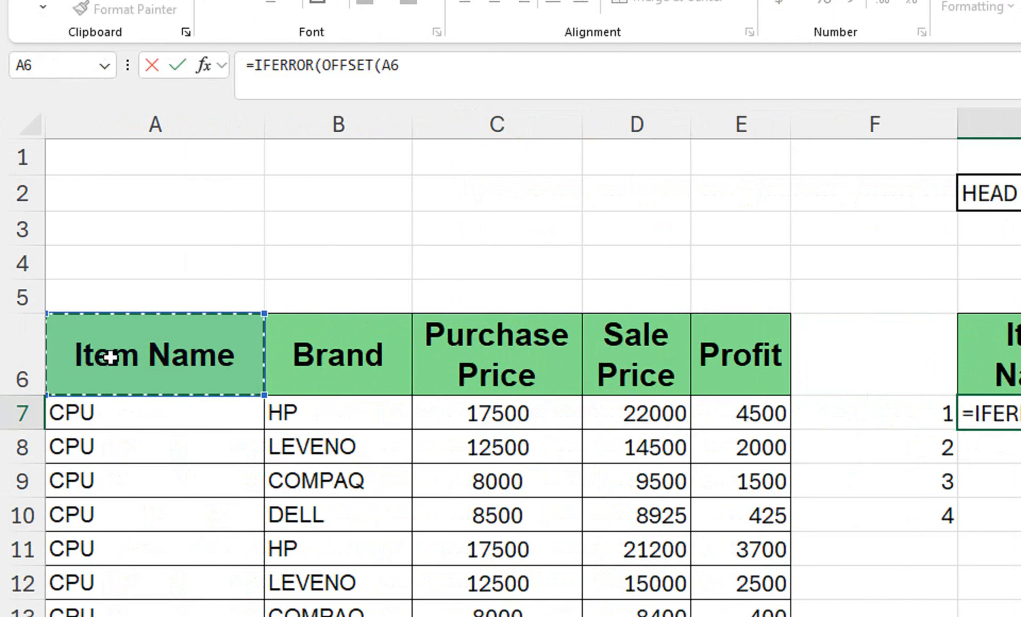
{"action": "key", "text": "F4"}
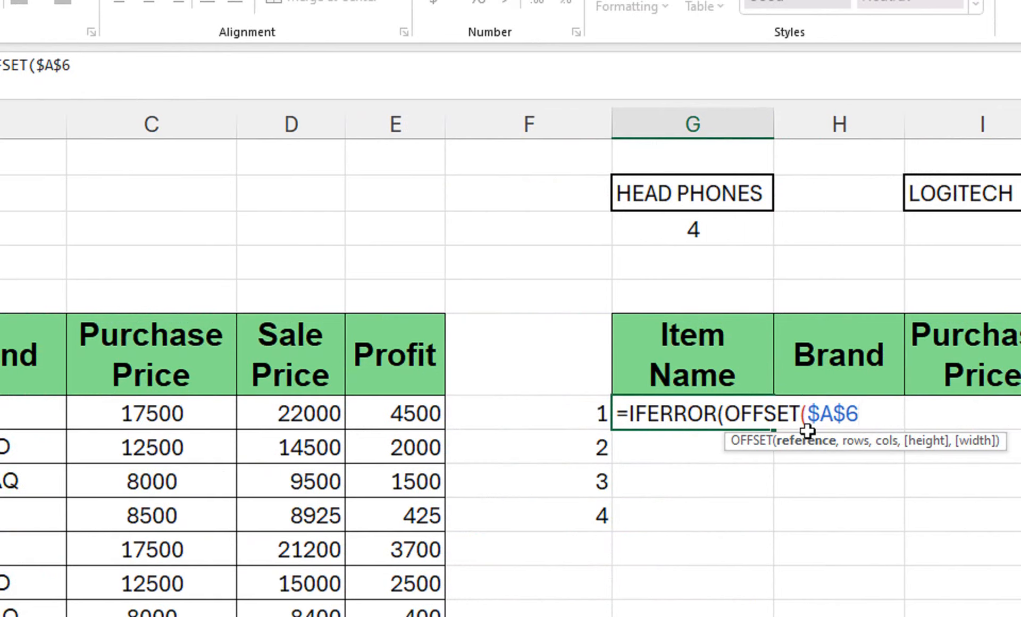
Step: Add SMALL with a nested IF as the OFFSET rows argument in G7, testing $A$7:$A$82 against G2
{"action": "type", "text": ",SMALL("}
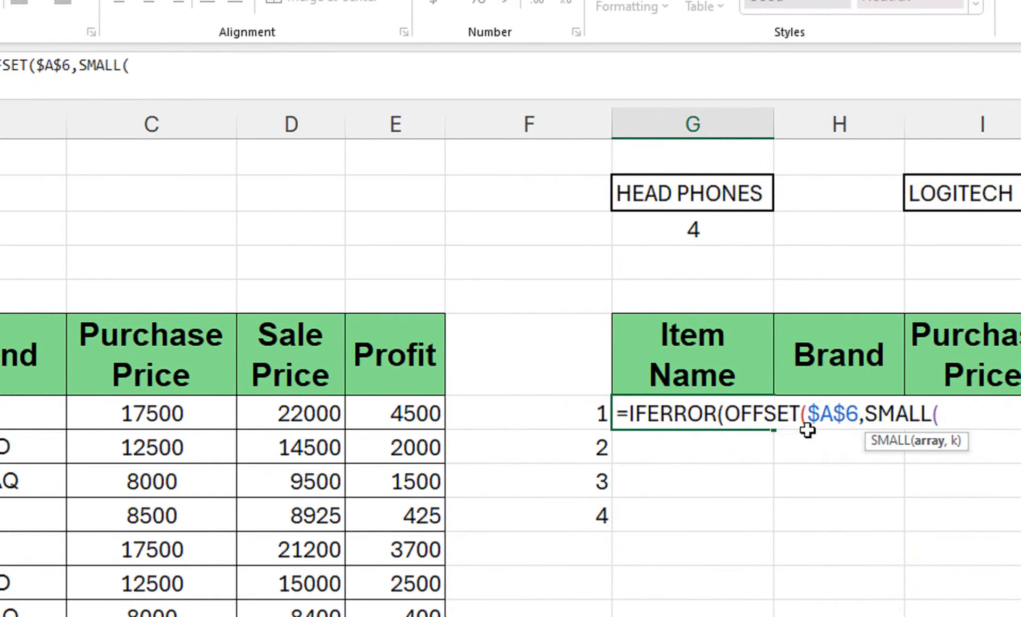
{"action": "type", "text": "IF("}
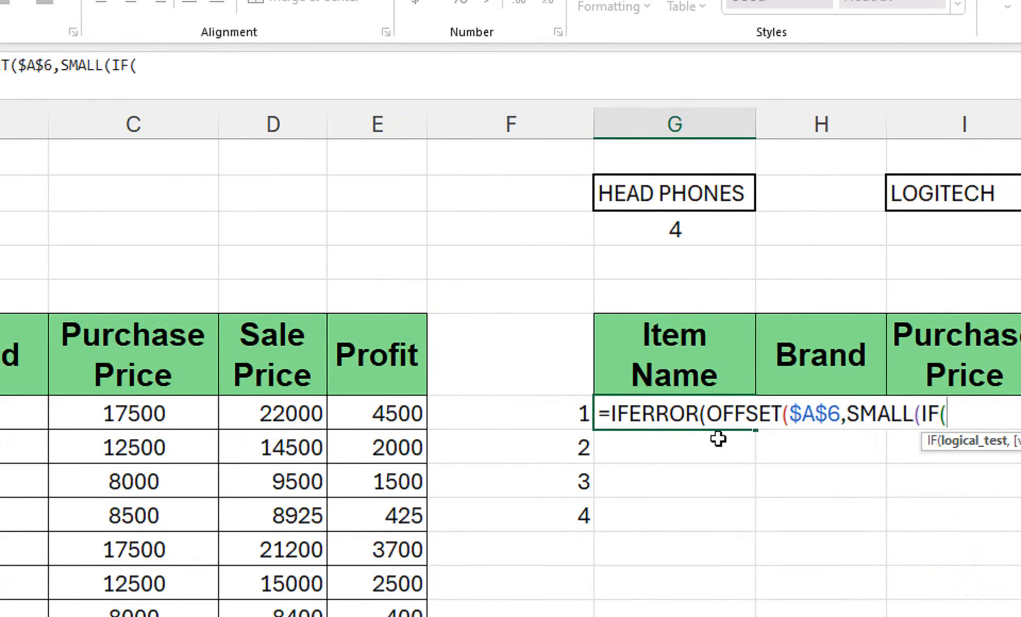
{"action": "left_click", "coordinate": [106, 414]}
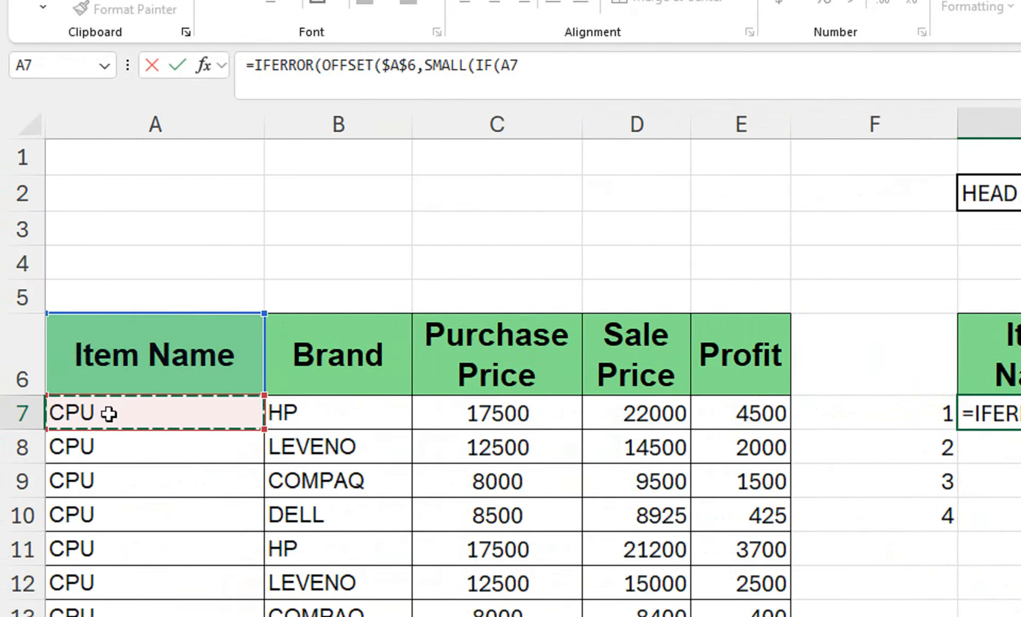
{"action": "key", "text": "ctrl+shift+Down"}
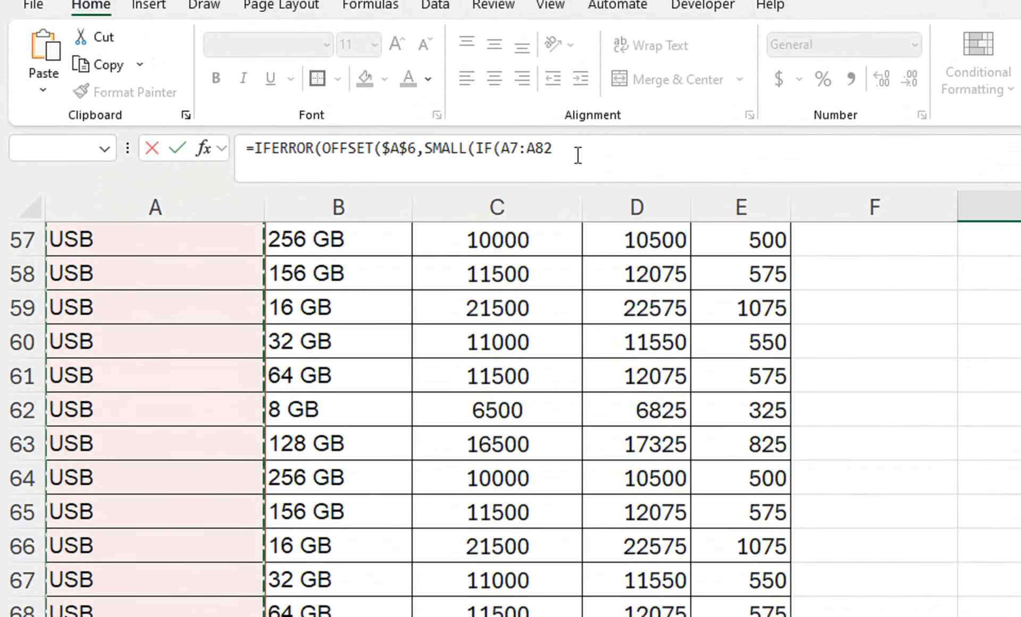
{"action": "key", "text": "F4"}
{"action": "type", "text": "="}
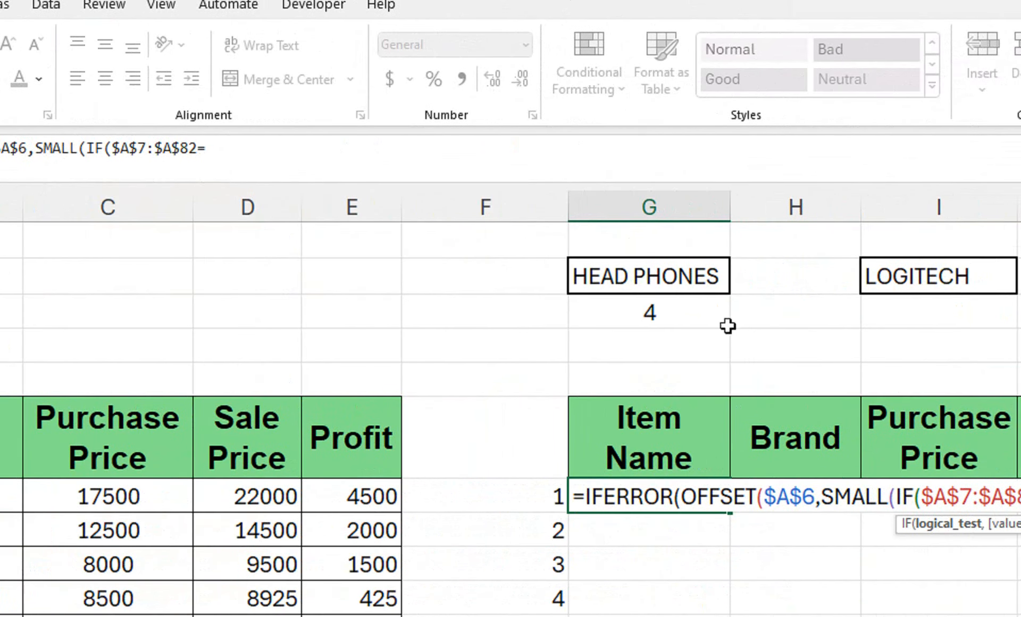
{"action": "left_click", "coordinate": [619, 263]}
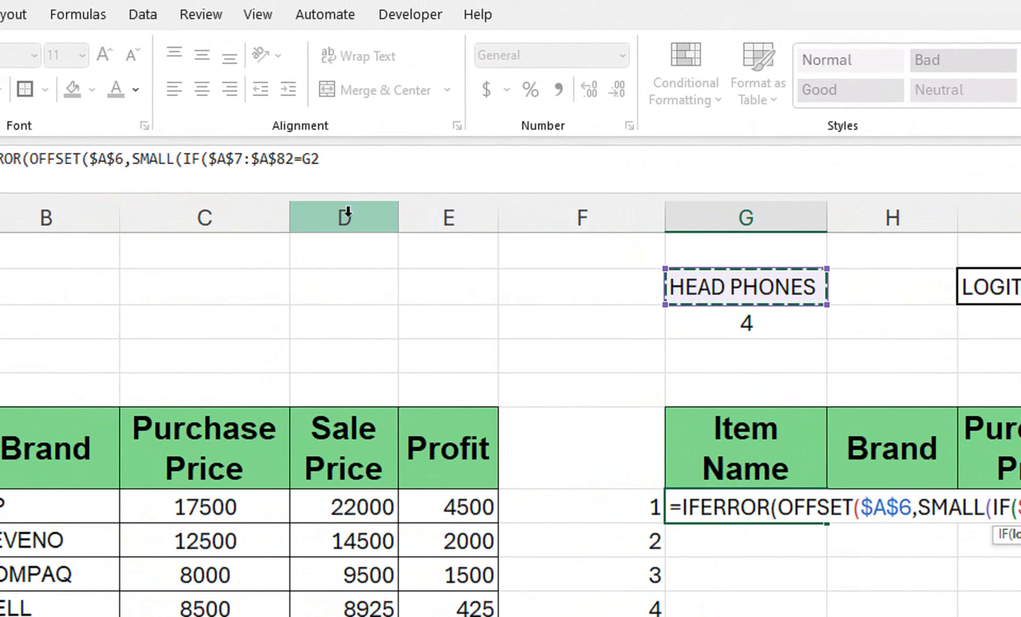
Step: Enclose the item condition in G7's formula in parentheses with G2 made absolute, and add a multiplication operator after it
{"action": "left_click", "coordinate": [208, 159]}
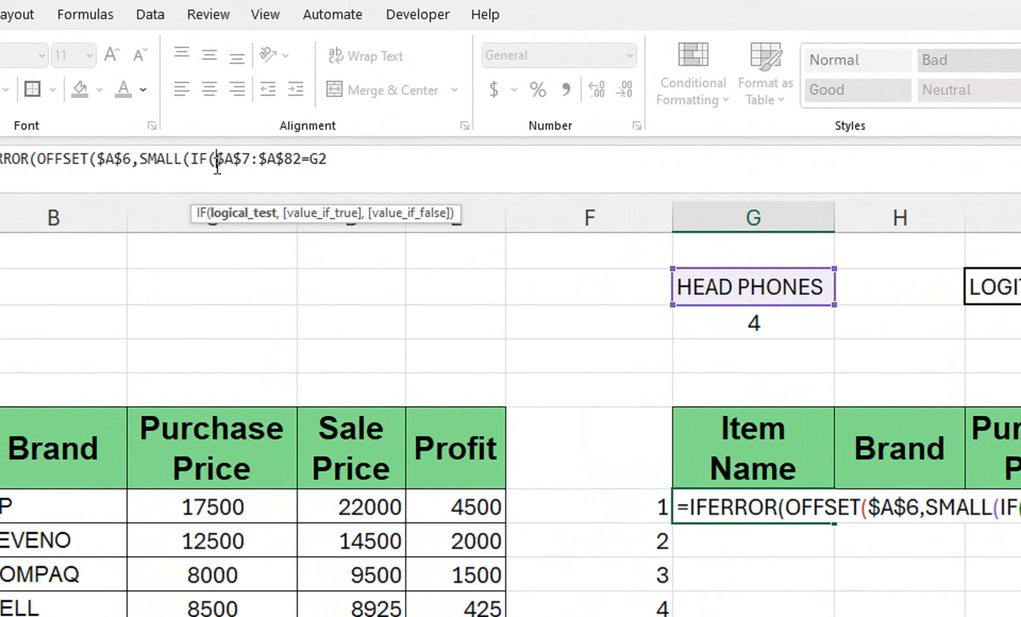
{"action": "type", "text": "("}
{"action": "left_click", "coordinate": [335, 163]}
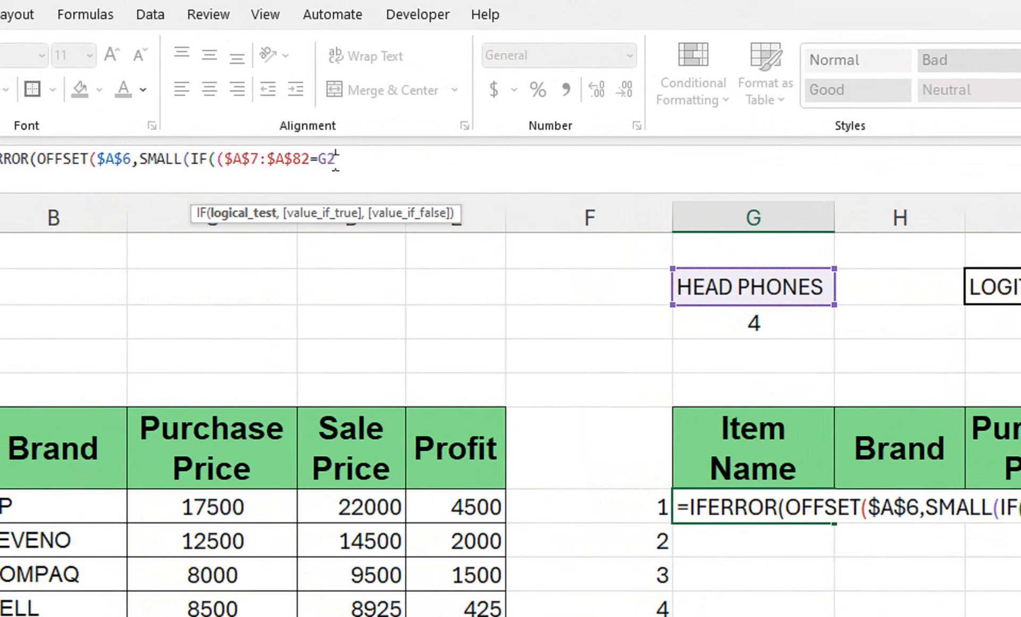
{"action": "type", "text": ")"}
{"action": "left_click", "coordinate": [329, 160]}
{"action": "key", "text": "F4"}
{"action": "left_click", "coordinate": [375, 162]}
{"action": "type", "text": "*"}
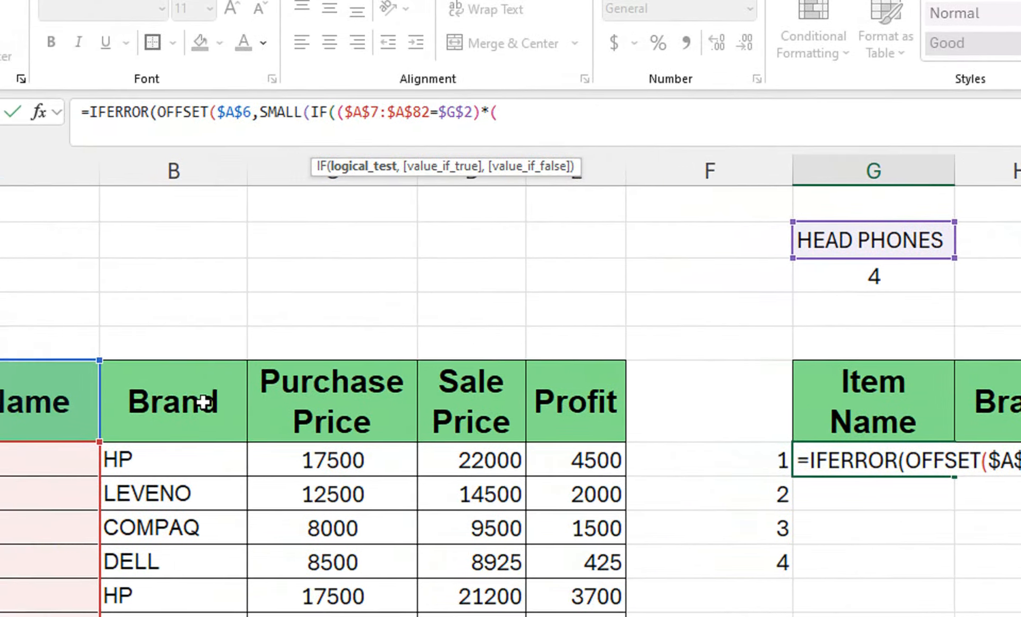
Step: Add a second condition to the IF test in G7's formula, matching the brands in $B$7:$B$82 against $I$2, enclosed in parentheses
{"action": "type", "text": "("}
{"action": "left_click", "coordinate": [212, 459]}
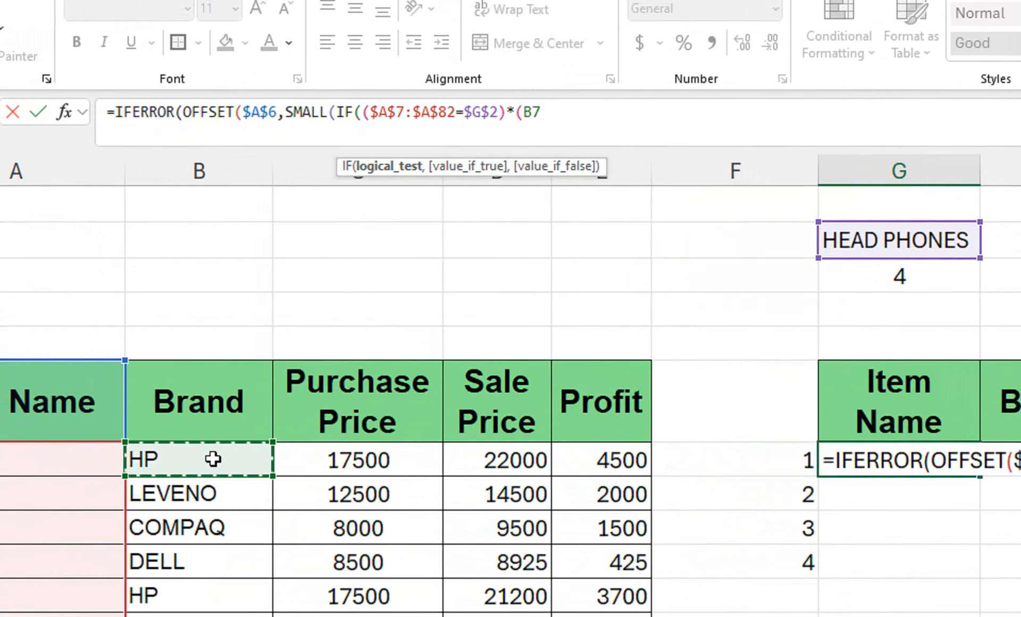
{"action": "key", "text": "ctrl+shift+Down"}
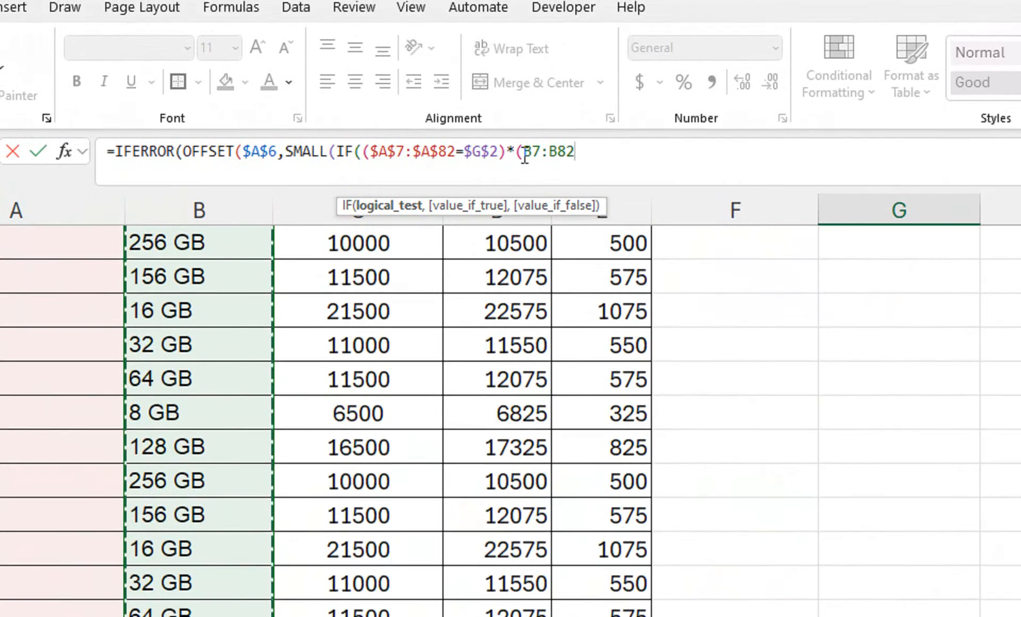
{"action": "key", "text": "F4"}
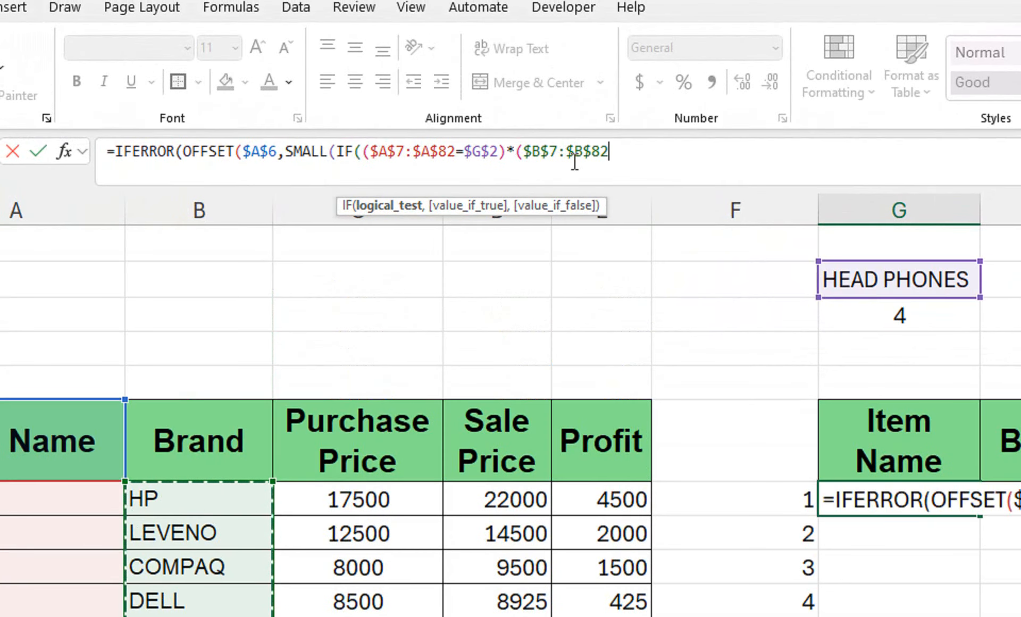
{"action": "type", "text": "="}
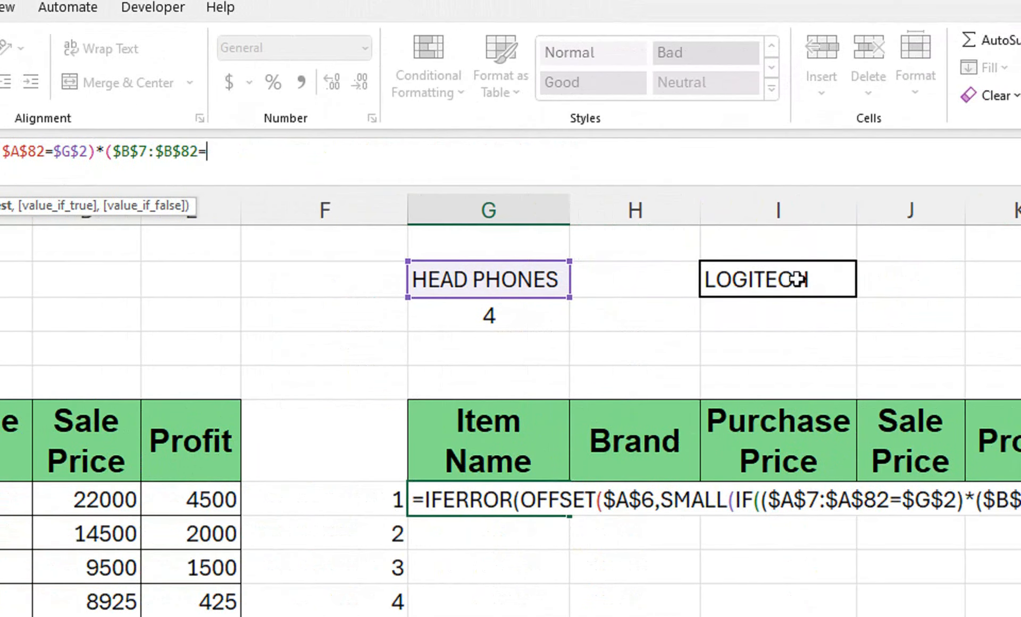
{"action": "left_click", "coordinate": [857, 279]}
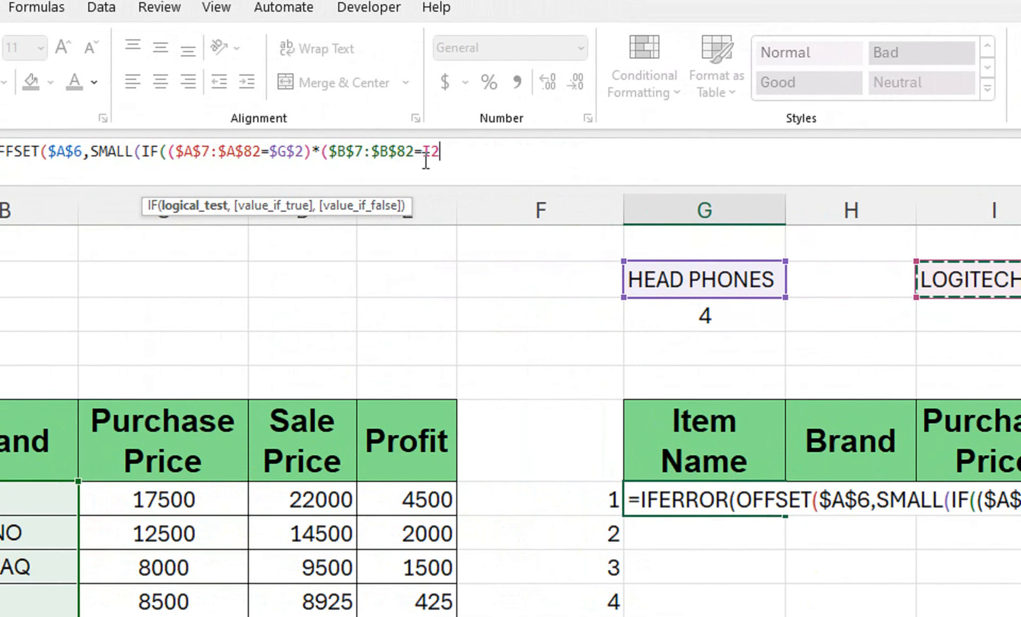
{"action": "key", "text": "F4"}
{"action": "type", "text": ")"}
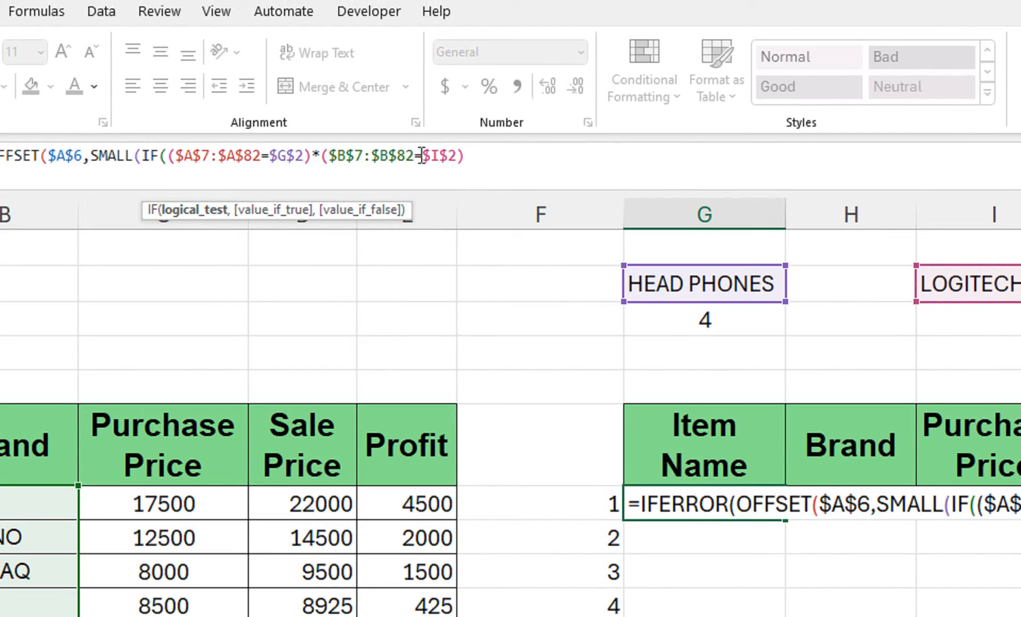
Step: Give the IF in G7's formula ROW($A$7:$A$82) as its true value and an empty string as its false value, and close it
{"action": "type", "text": ","}
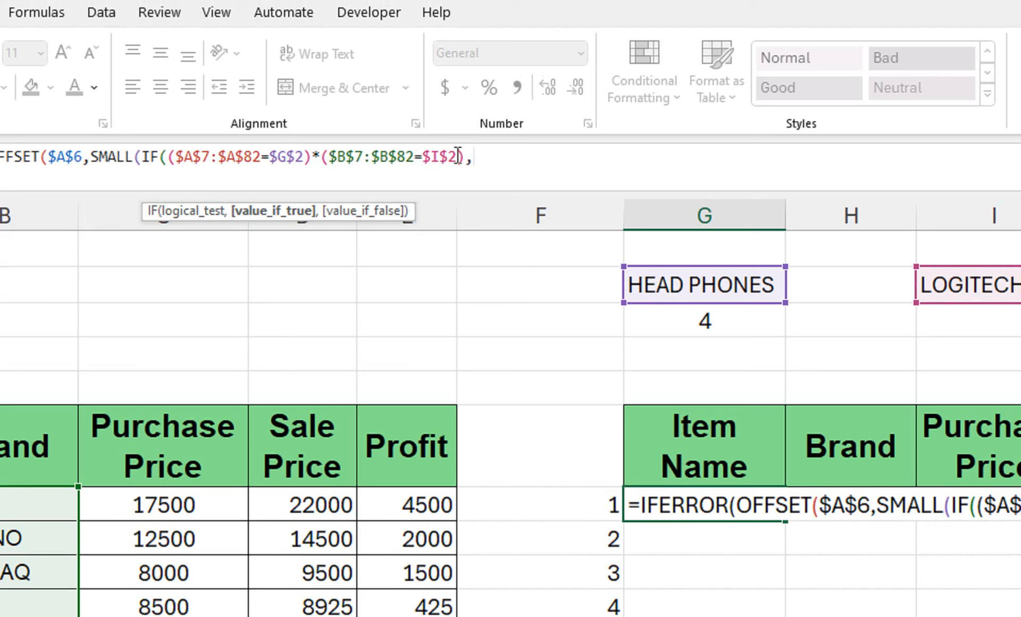
{"action": "type", "text": "row"}
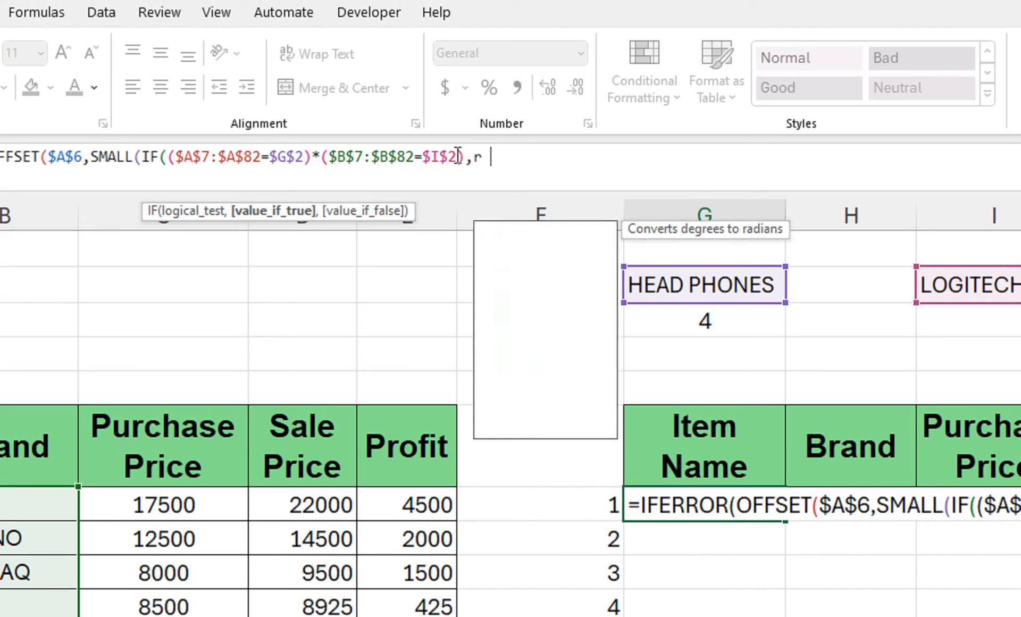
{"action": "key", "text": "Tab"}
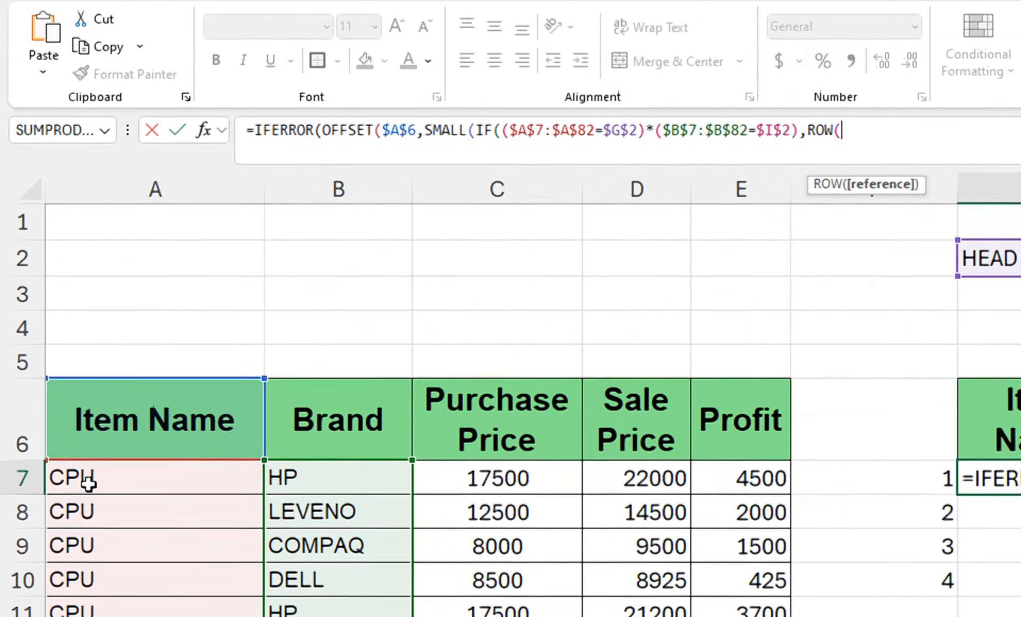
{"action": "left_click", "coordinate": [0, 510]}
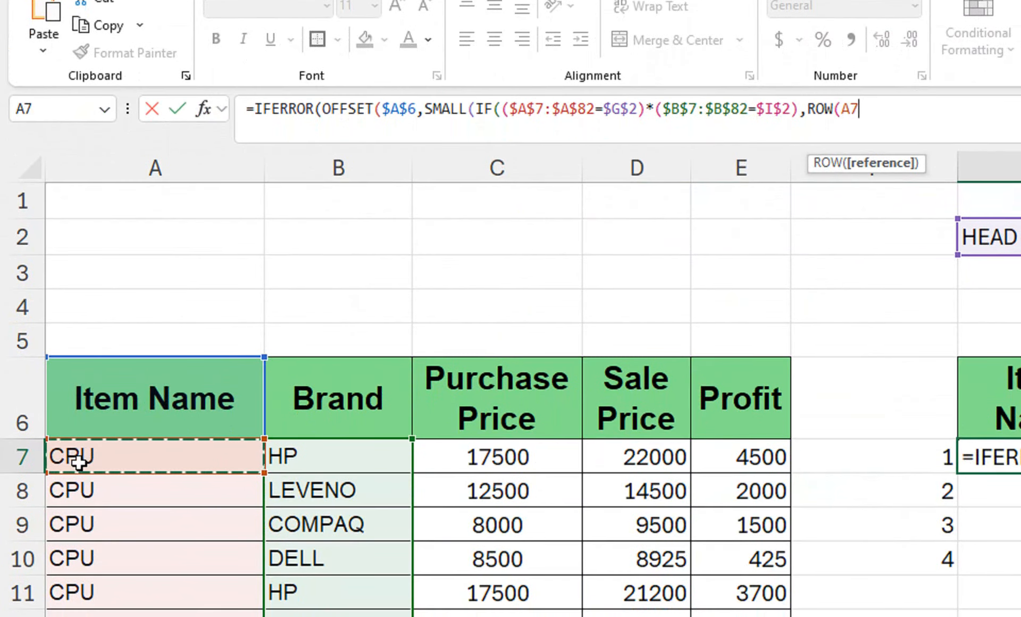
{"action": "key", "text": "ctrl+shift+Down"}
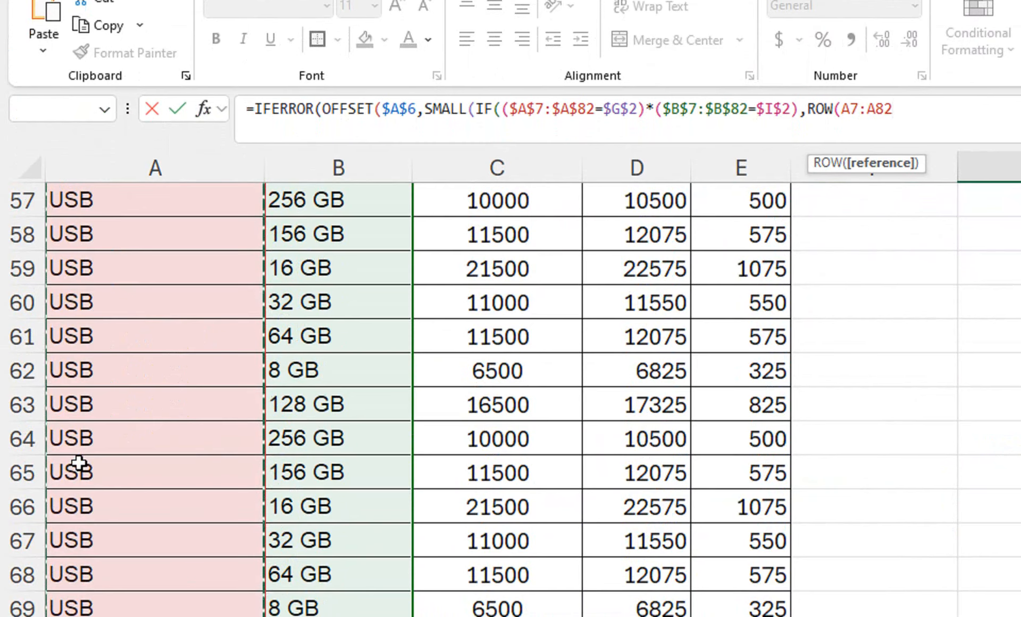
{"action": "key", "text": "F4"}
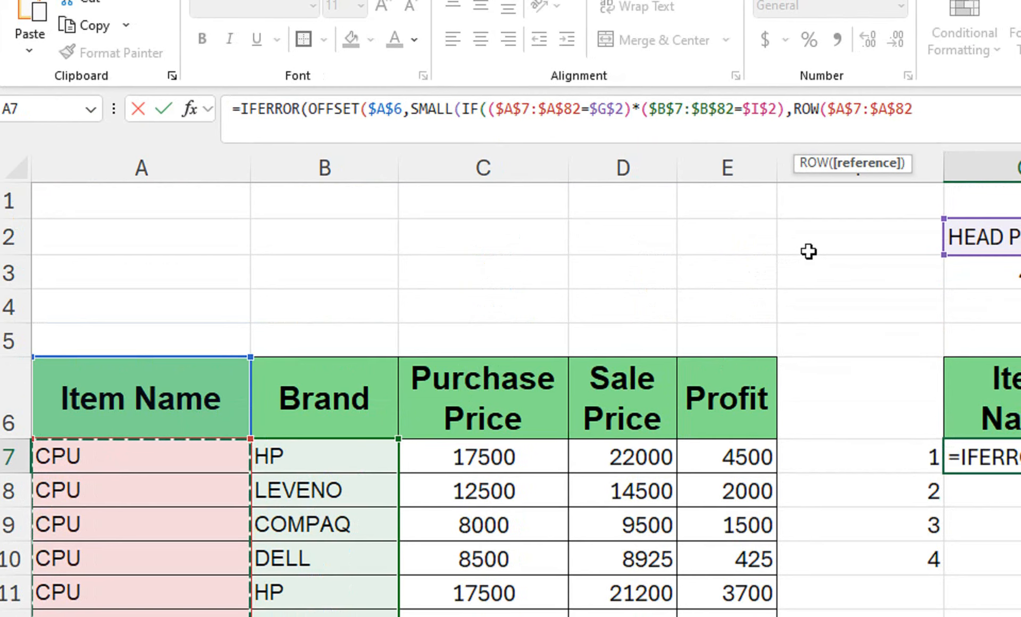
{"action": "type", "text": ")"}
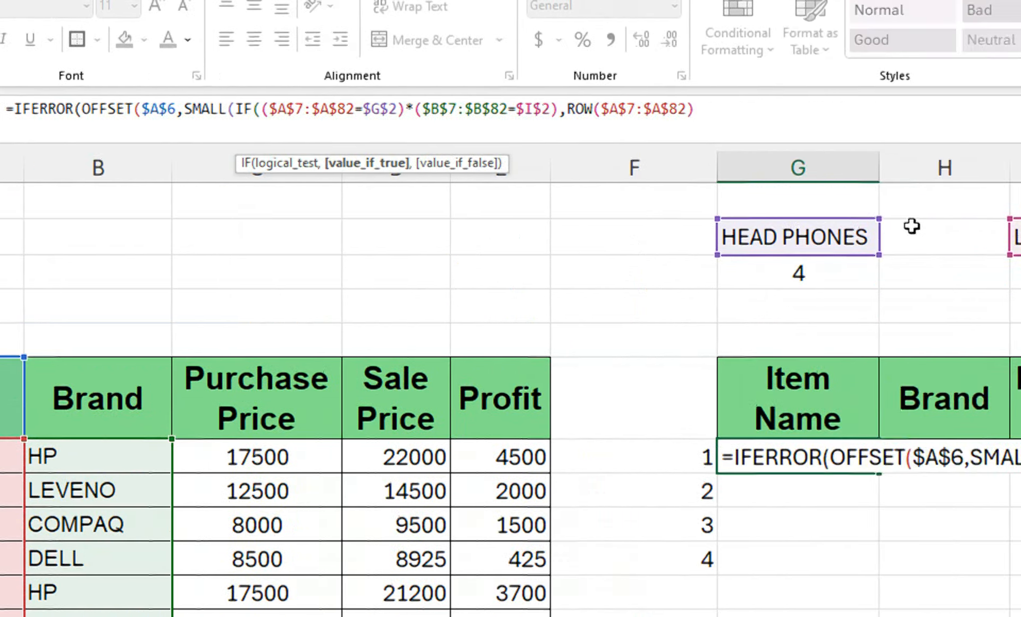
{"action": "type", "text": ","}
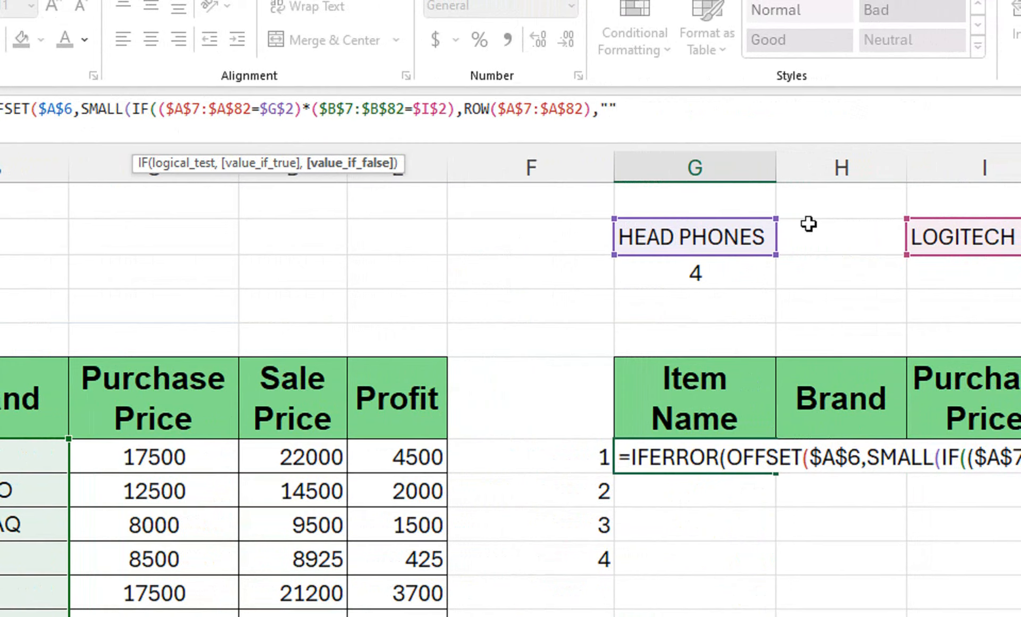
{"action": "type", "text": "\"\"),"}
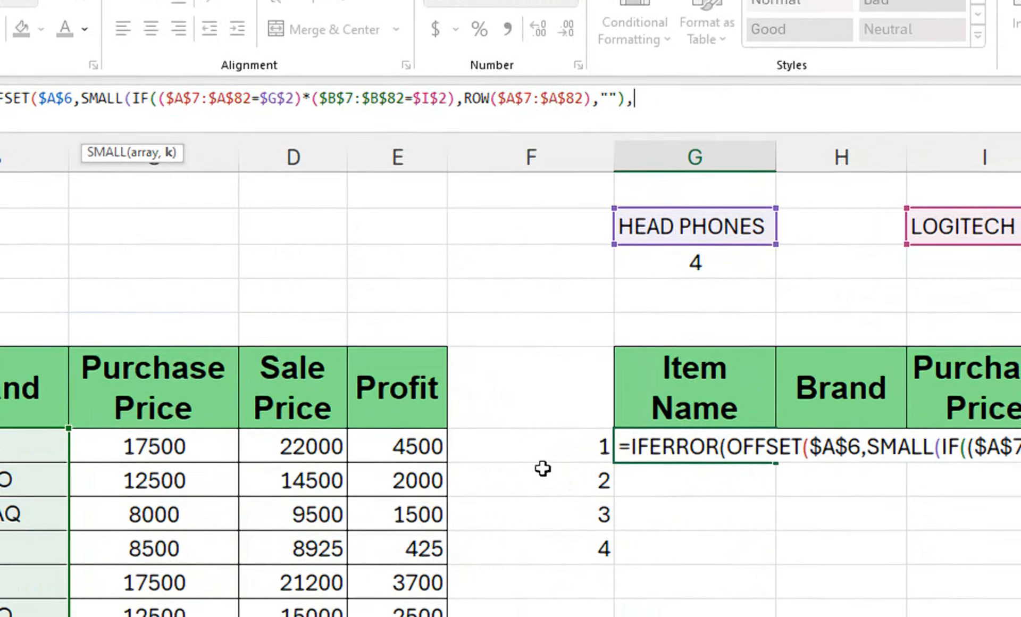
Step: Use $F7, with only the column locked, as SMALL's k argument in G7's formula, and subtract 6 from the SMALL result
{"action": "left_click", "coordinate": [546, 447]}
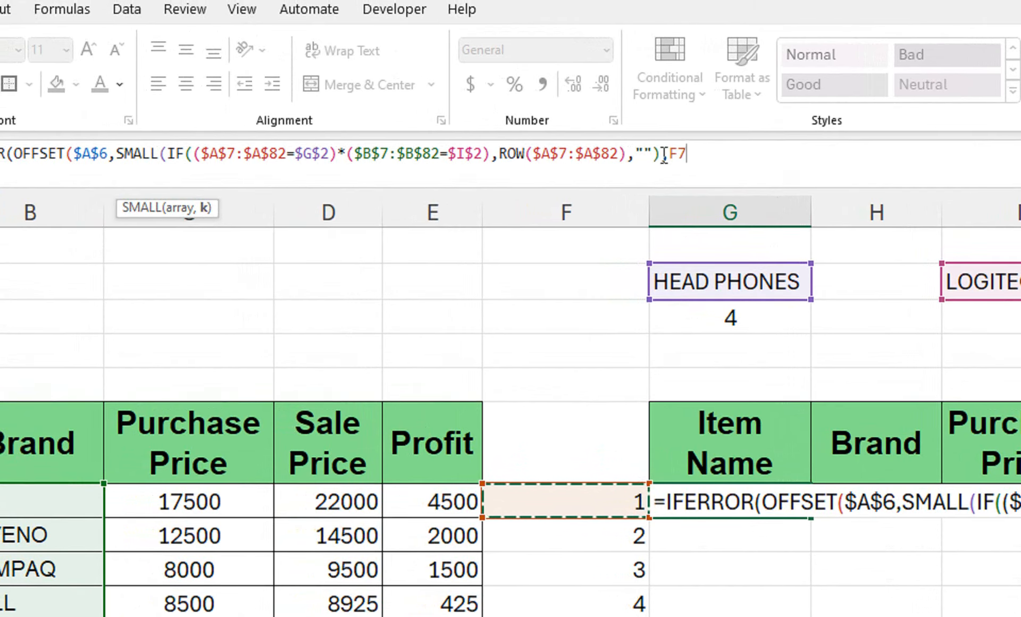
{"action": "key", "text": "F4"}
{"action": "key", "text": "F4"}
{"action": "key", "text": "F4"}
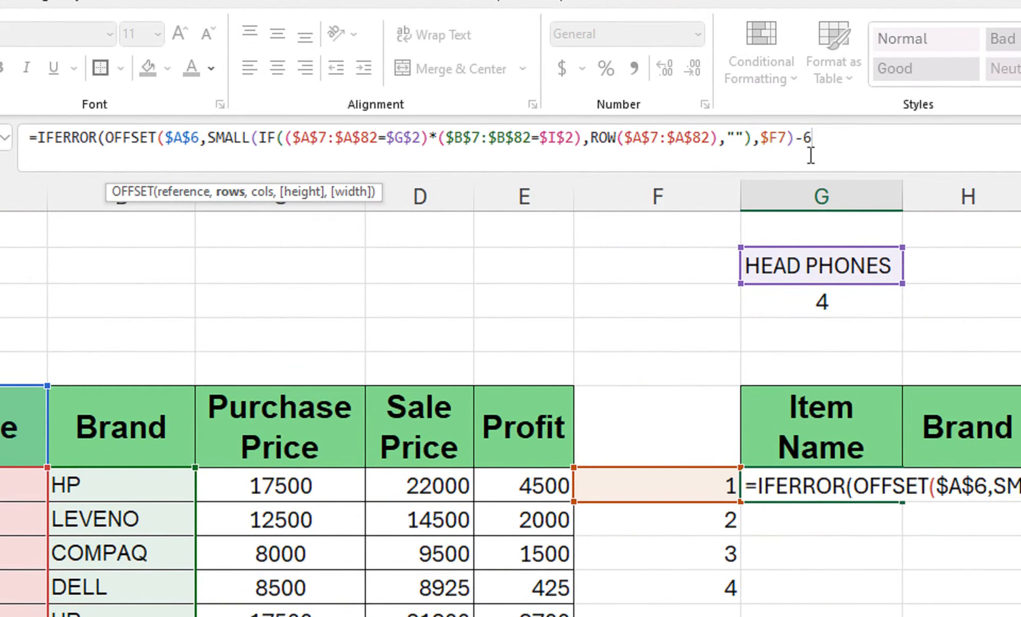
Step: Begin a MATCH as the OFFSET cols argument in G7's formula, with G$6 as the lookup value and only its row locked
{"action": "type", "text": ","}
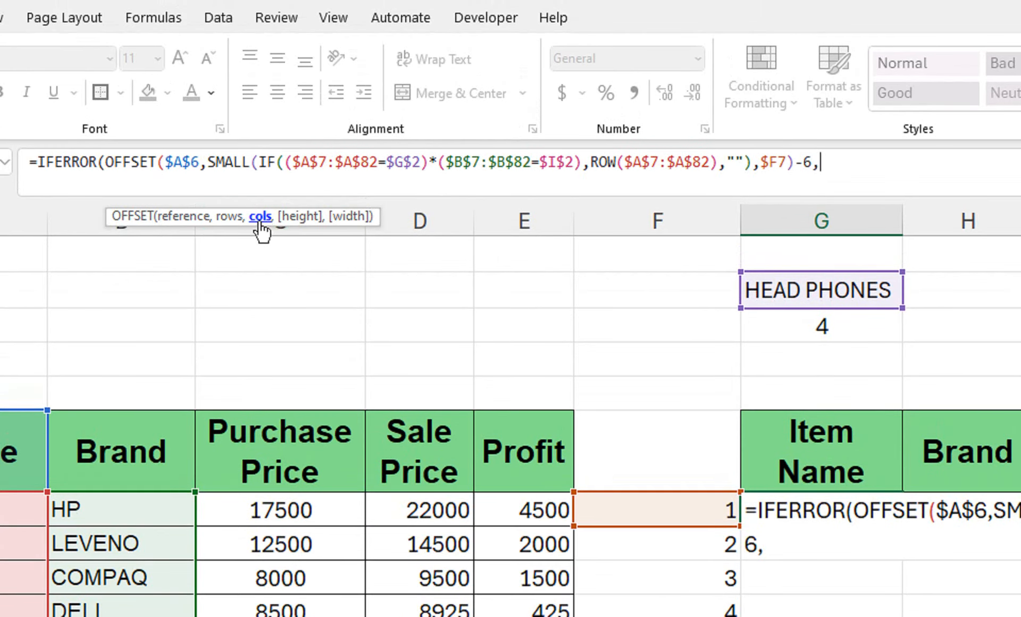
{"action": "type", "text": "mat"}
{"action": "key", "text": "Tab"}
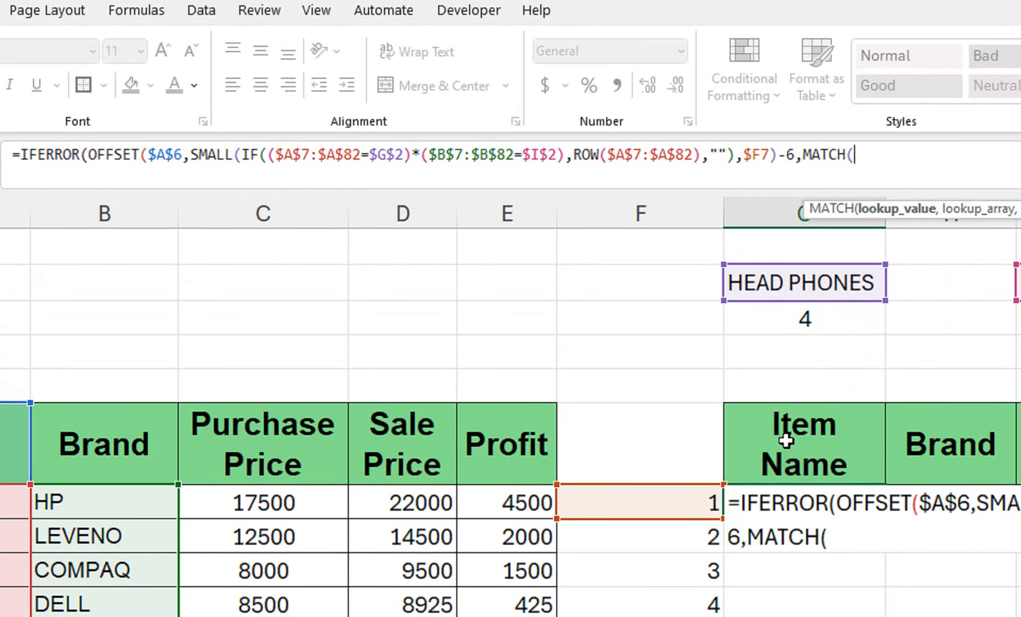
{"action": "left_click", "coordinate": [803, 449]}
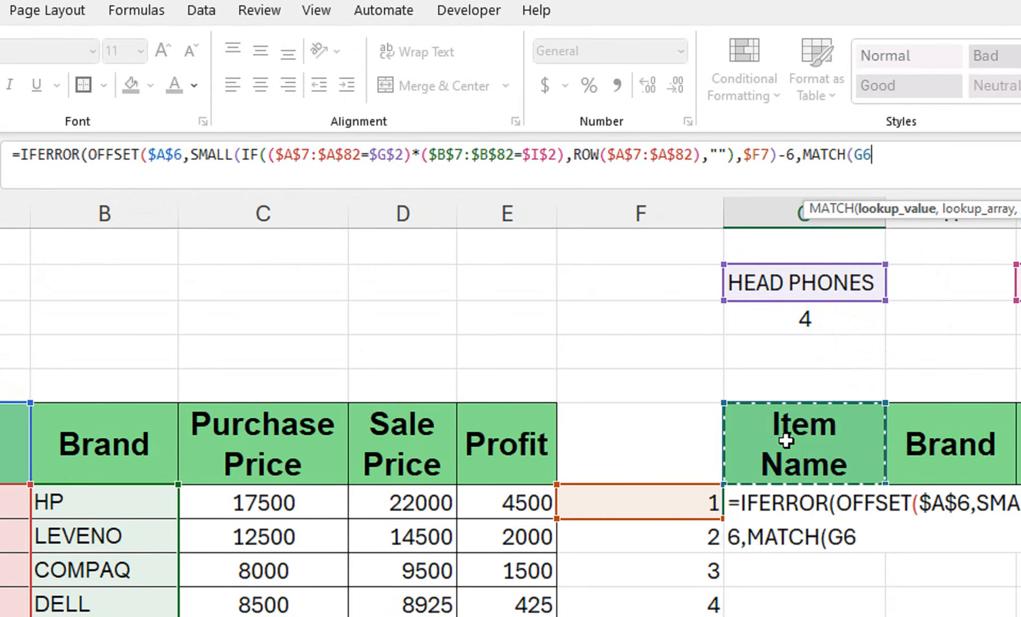
{"action": "key", "text": "F4"}
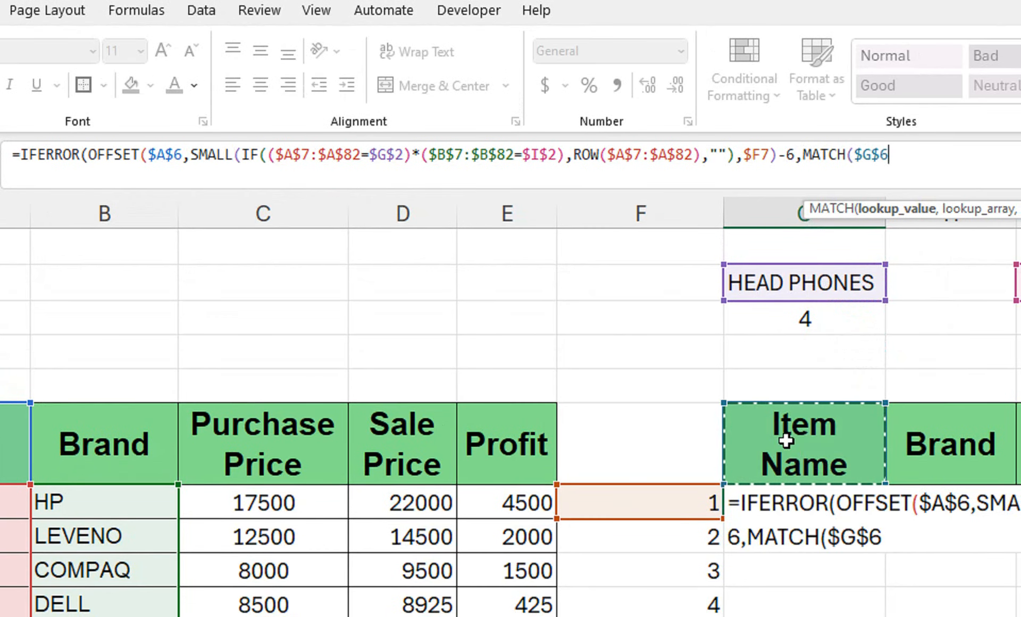
{"action": "key", "text": "F4"}
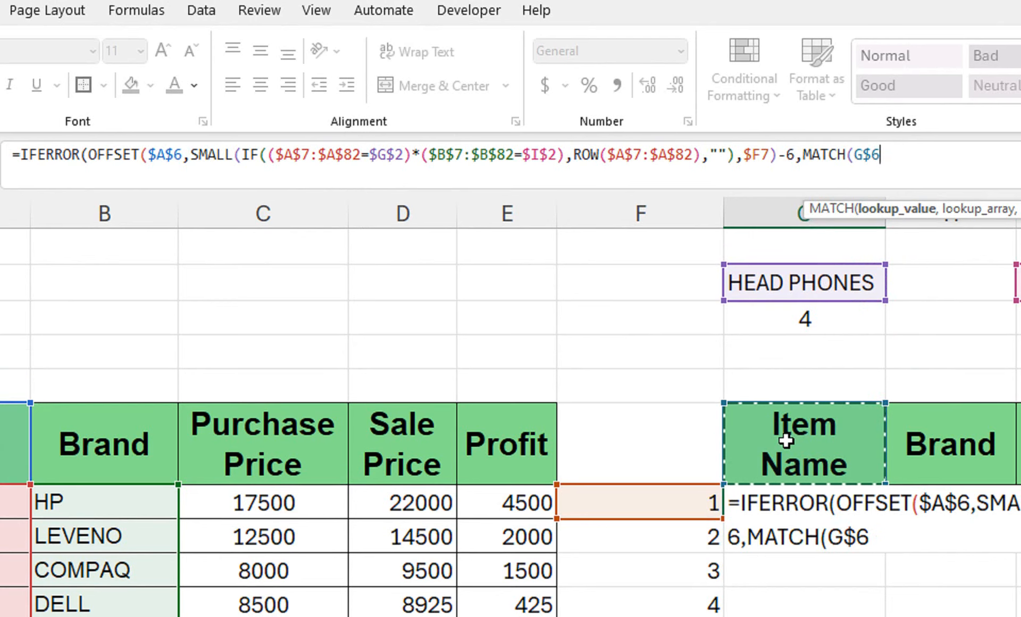
{"action": "type", "text": ","}
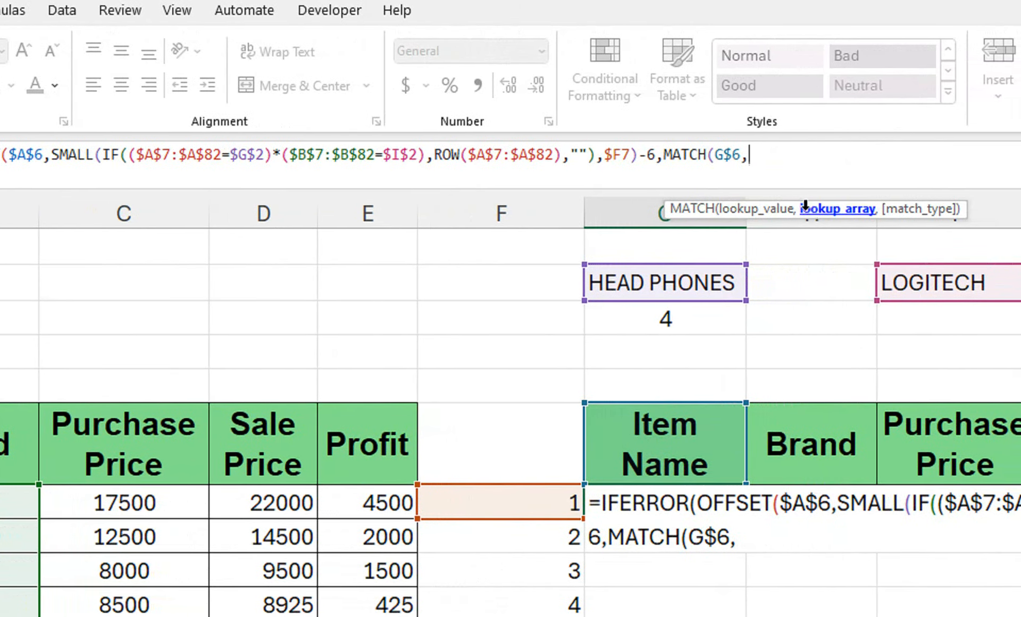
Step: Complete MATCH with the header range $A$6:$E$6 as the lookup array and exact match 0, and subtract 1 from its result
{"action": "left_click_drag", "start_coordinate": [372, 424], "coordinate": [0, 439]}
{"action": "left_click_drag", "start_coordinate": [117, 438], "coordinate": [1, 445]}
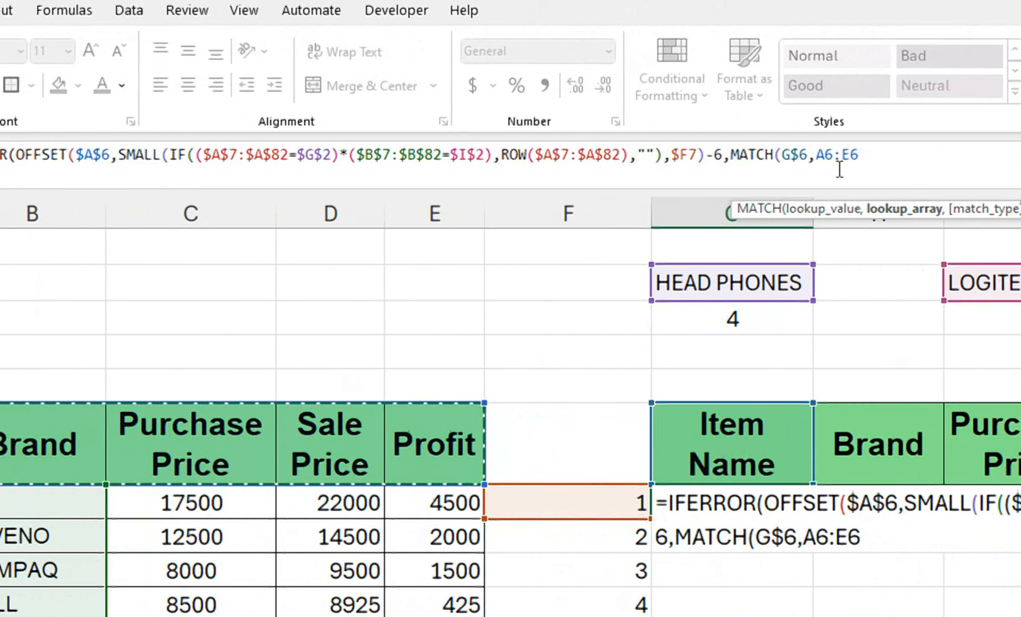
{"action": "key", "text": "F4"}
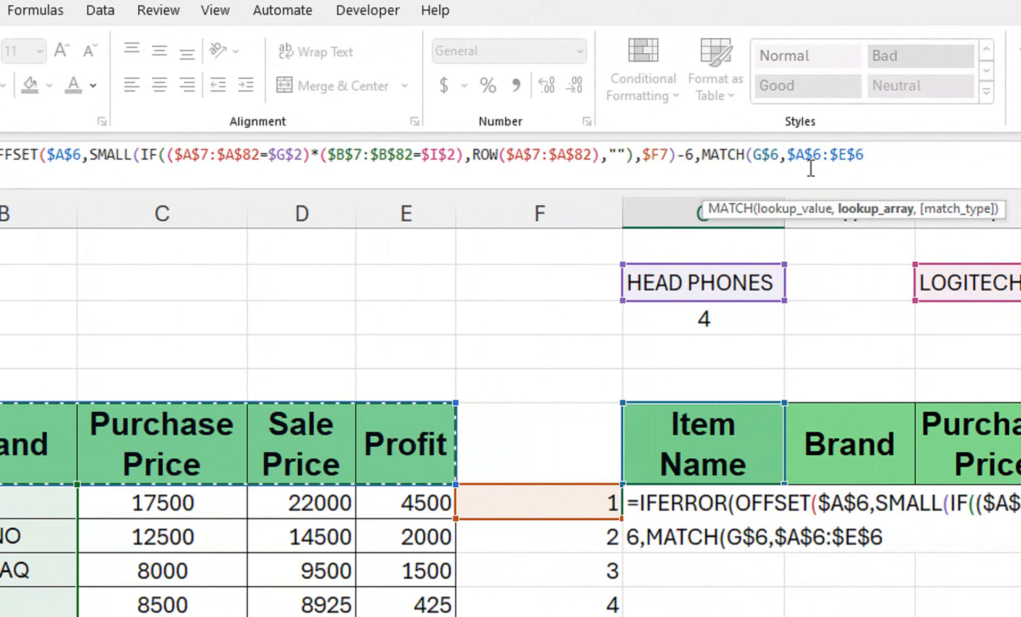
{"action": "type", "text": ","}
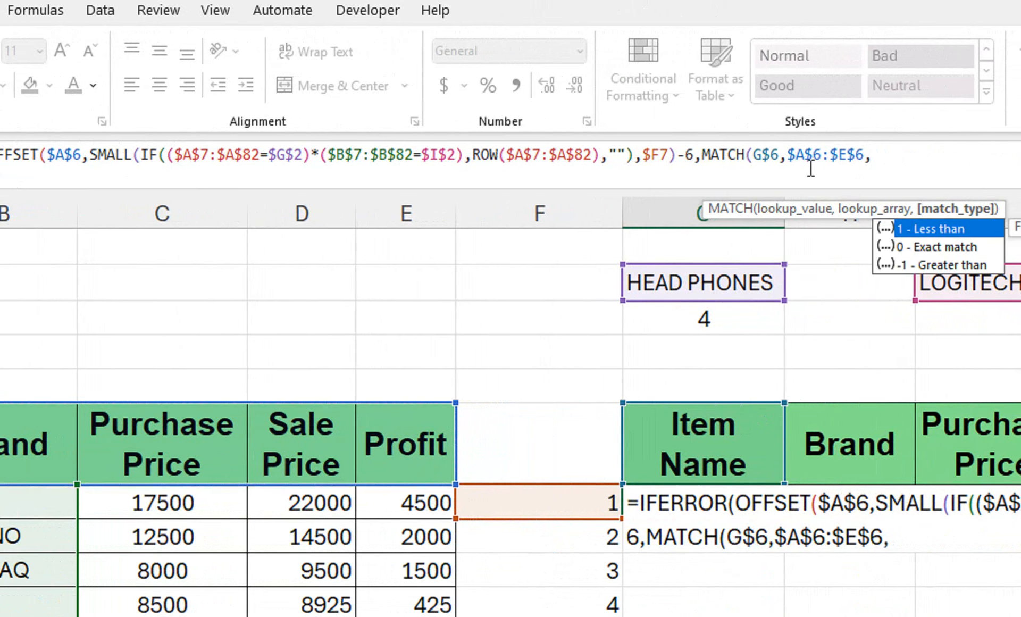
{"action": "key", "text": "Down"}
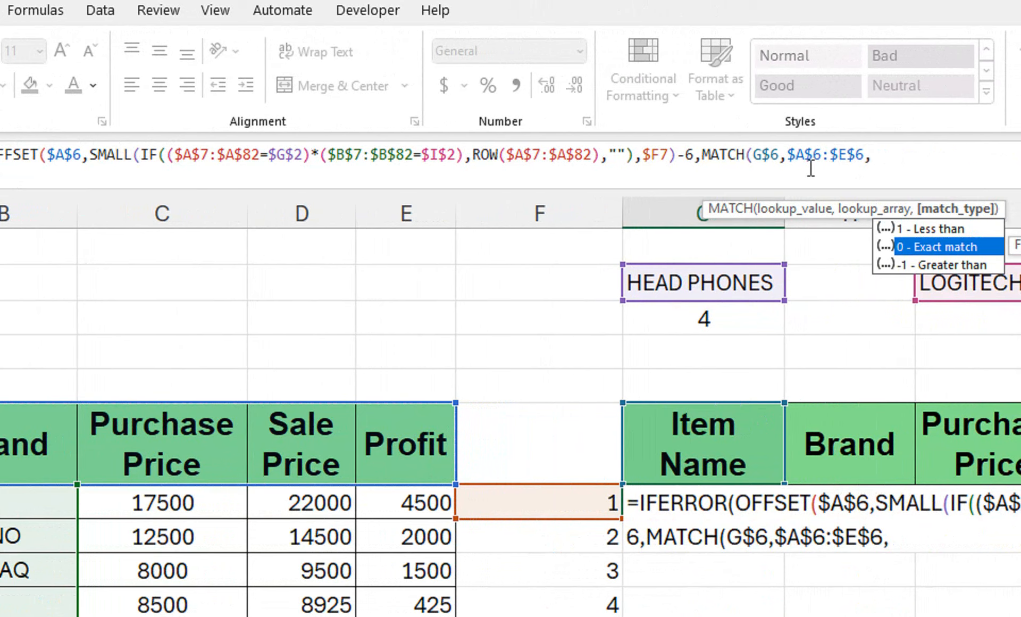
{"action": "key", "text": "Tab"}
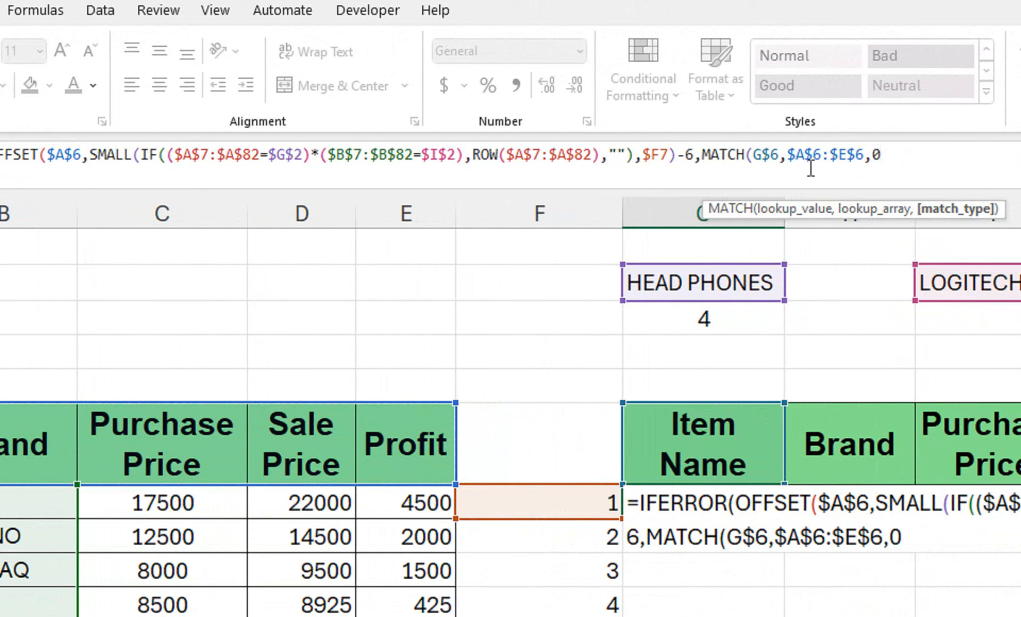
{"action": "type", "text": ")-1"}
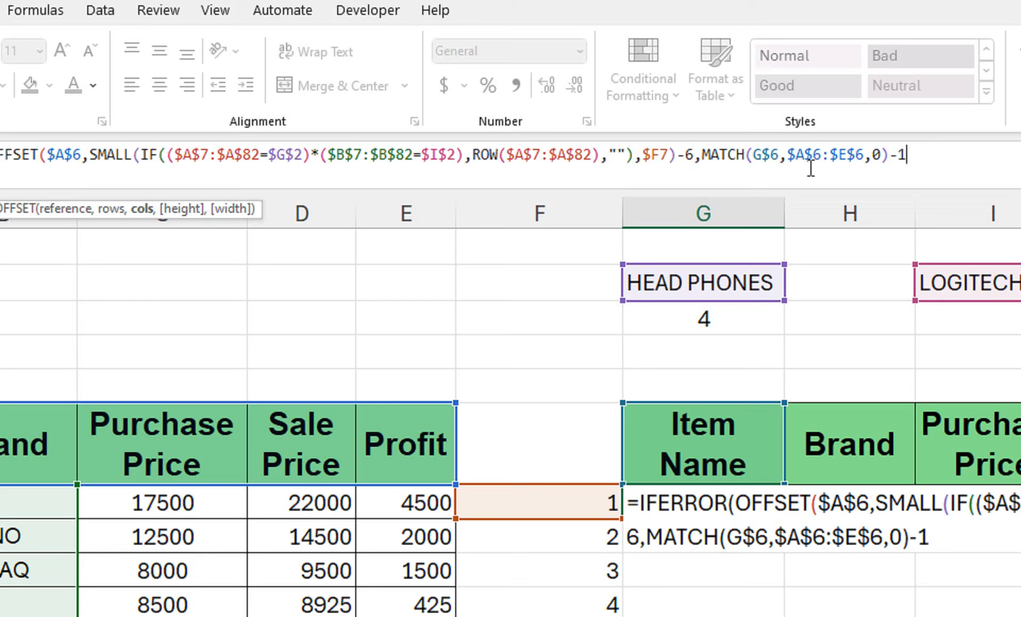
Step: Close OFFSET, set an empty string as the IFERROR fallback, and enter G7's formula as an array formula
{"action": "type", "text": ")"}
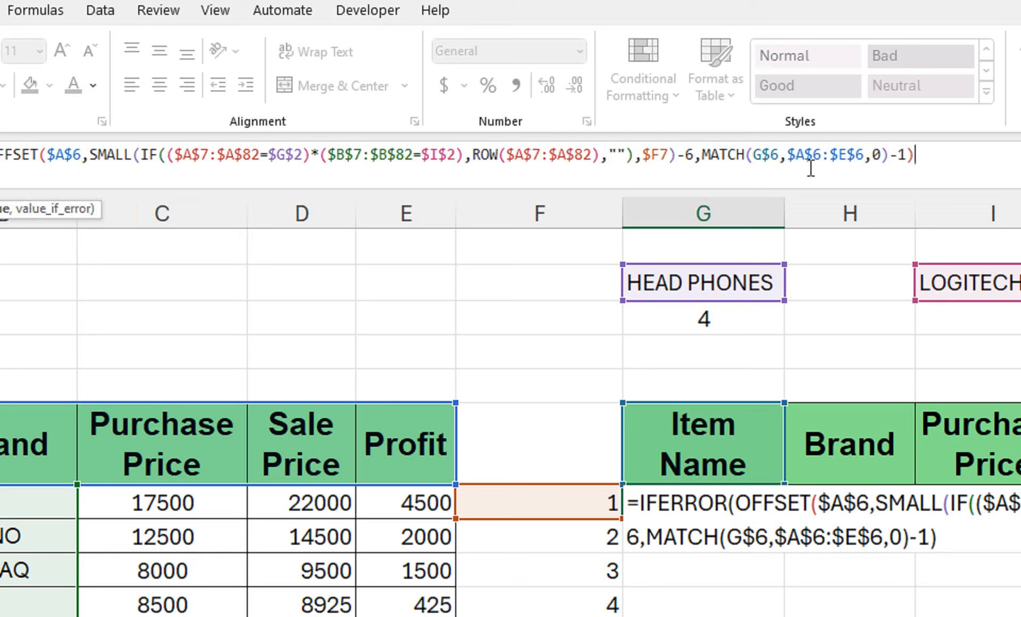
{"action": "type", "text": ","}
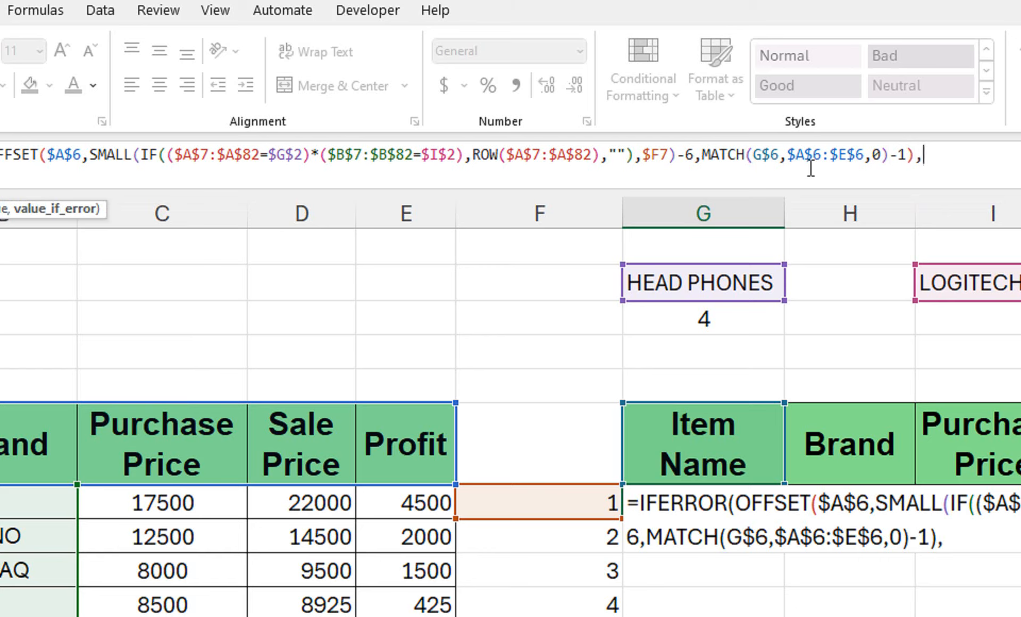
{"action": "type", "text": "\"\")"}
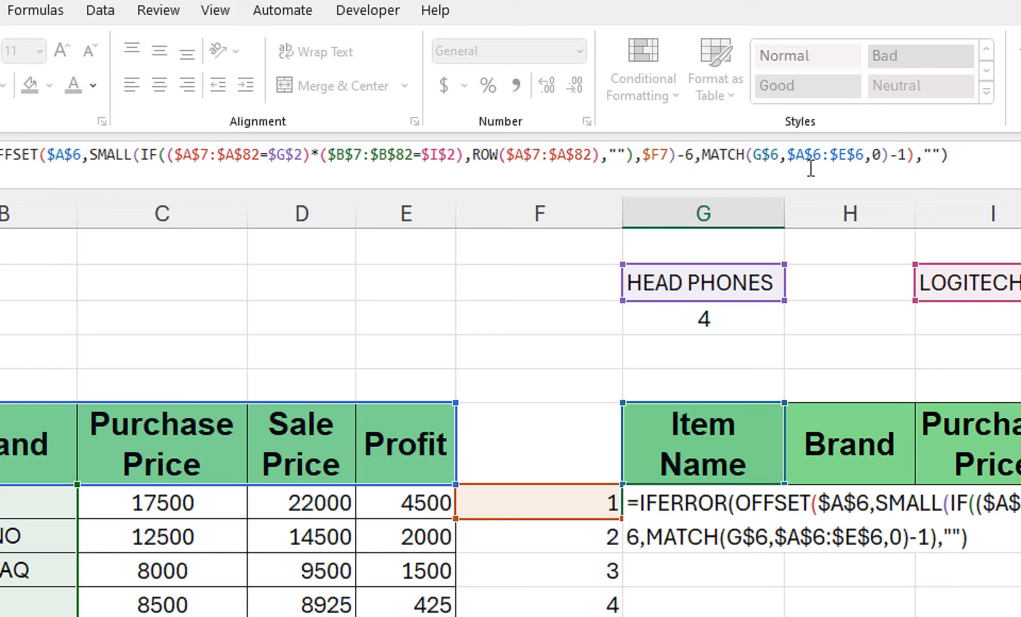
{"action": "key", "text": "ctrl+shift+Return"}
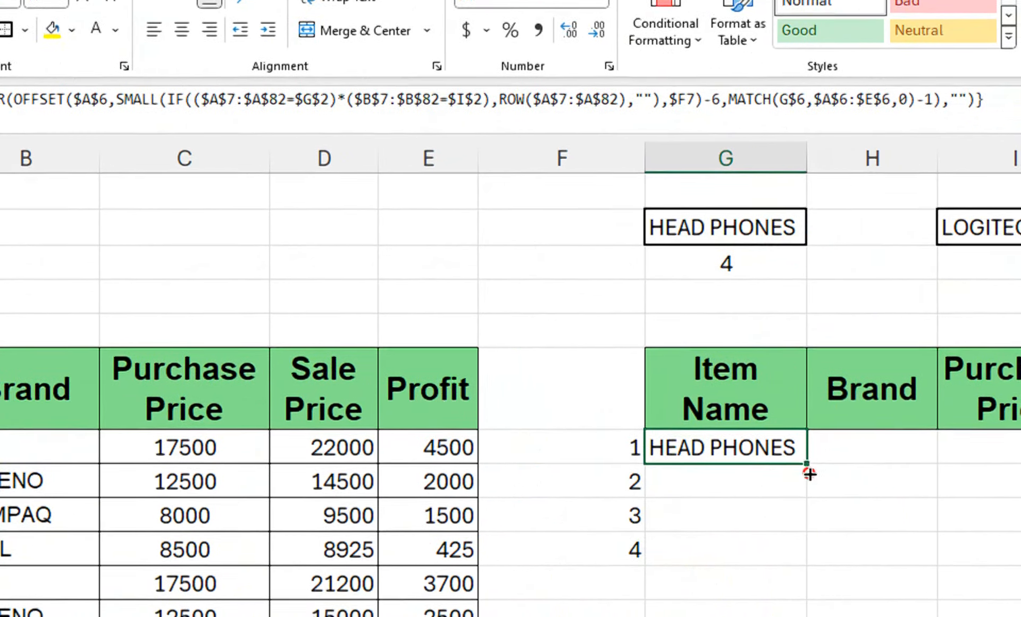
Step: Fill G7's array formula down the Item Name column to G24
{"action": "left_click_drag", "start_coordinate": [866, 474], "coordinate": [923, 616]}
{"action": "left_click_drag", "start_coordinate": [827, 586], "coordinate": [847, 582]}
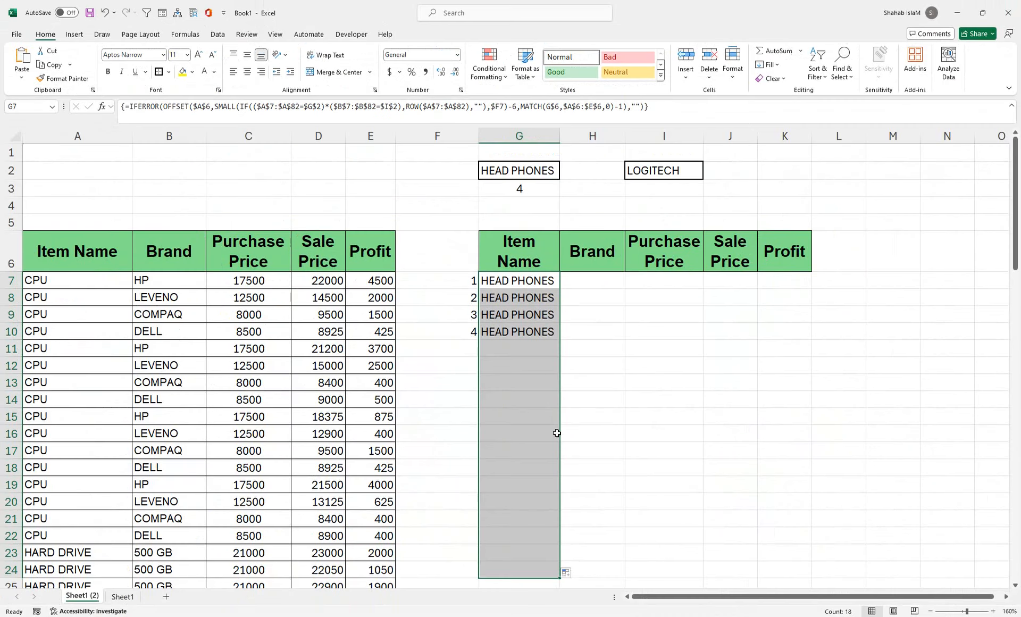
Step: Extend the array formulas in G7:G24 across the Brand, Purchase Price, Sale Price and Profit columns to K24
{"action": "key", "text": "shift+Right"}
{"action": "key", "text": "shift+Right"}
{"action": "key", "text": "shift+Right"}
{"action": "key", "text": "shift+Right"}
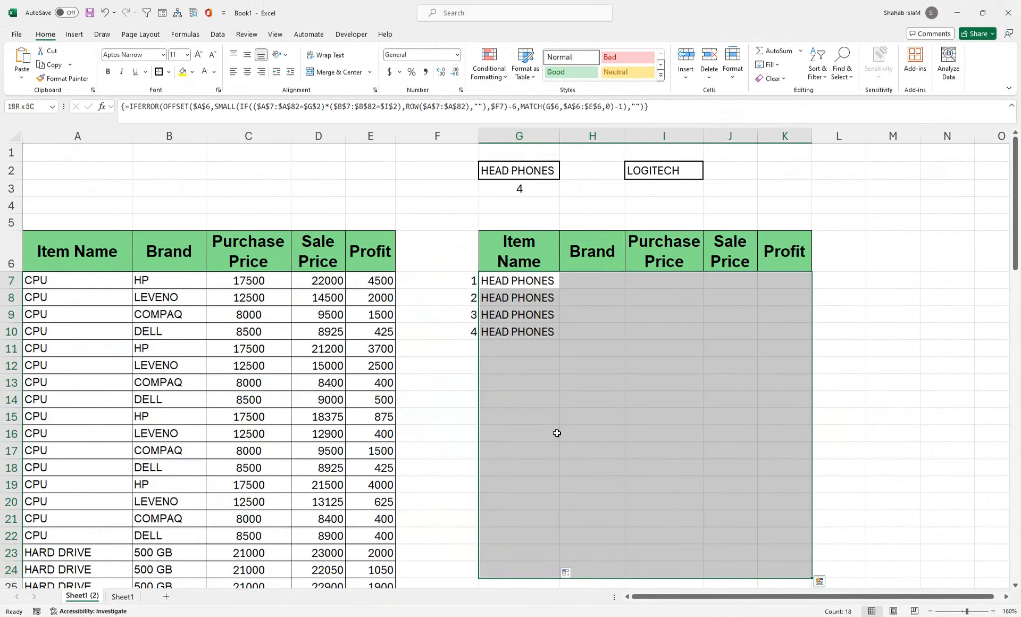
{"action": "key", "text": "ctrl+r"}
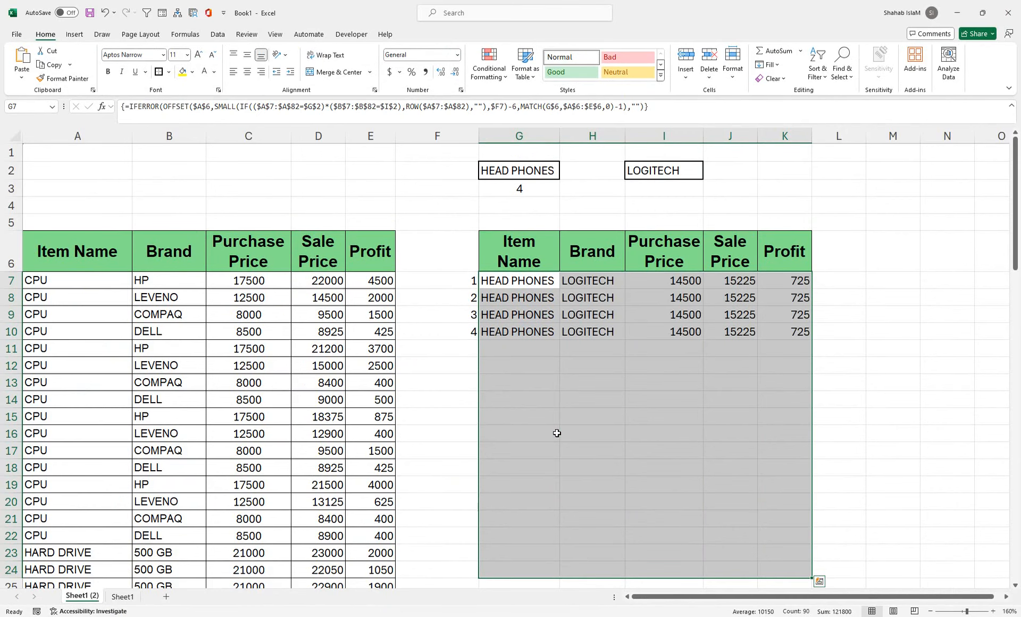
Step: Make the helper row numbers in column F invisible while keeping them in the cells
{"action": "left_click", "coordinate": [585, 297]}
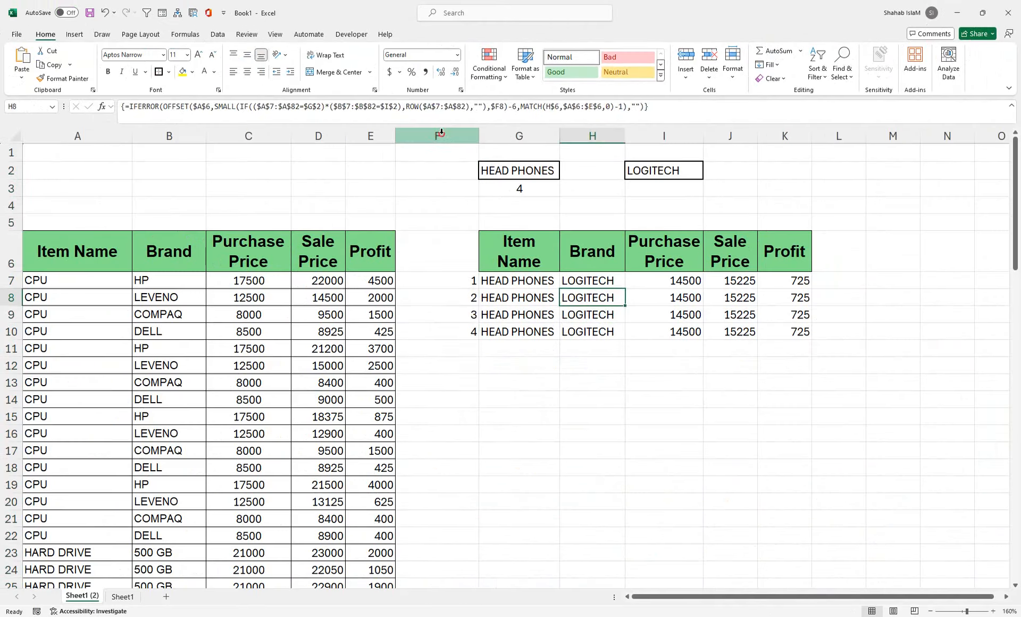
{"action": "left_click", "coordinate": [441, 132]}
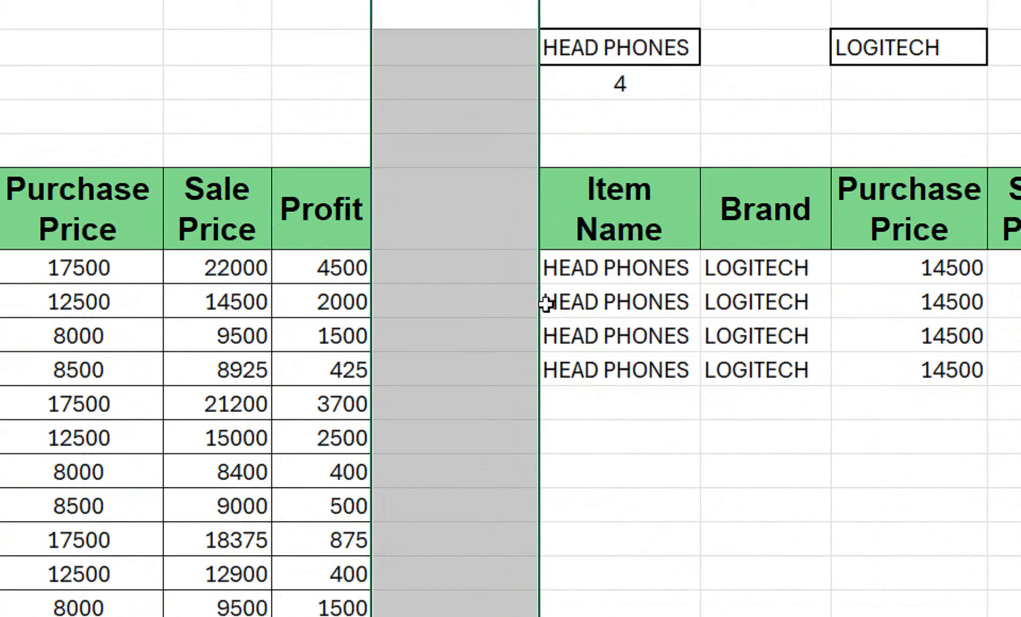
{"action": "left_click", "coordinate": [686, 277]}
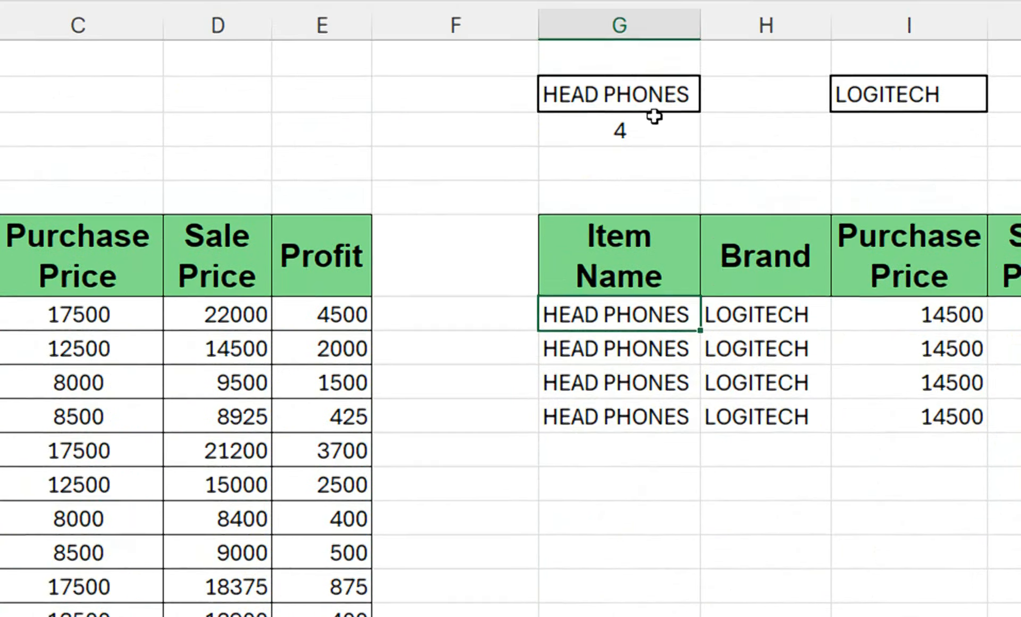
Step: Test the filter by choosing CPU as the item in G2 and HP as the brand in I2
{"action": "left_click", "coordinate": [672, 48]}
{"action": "left_click", "coordinate": [710, 55]}
{"action": "left_click", "coordinate": [697, 176]}
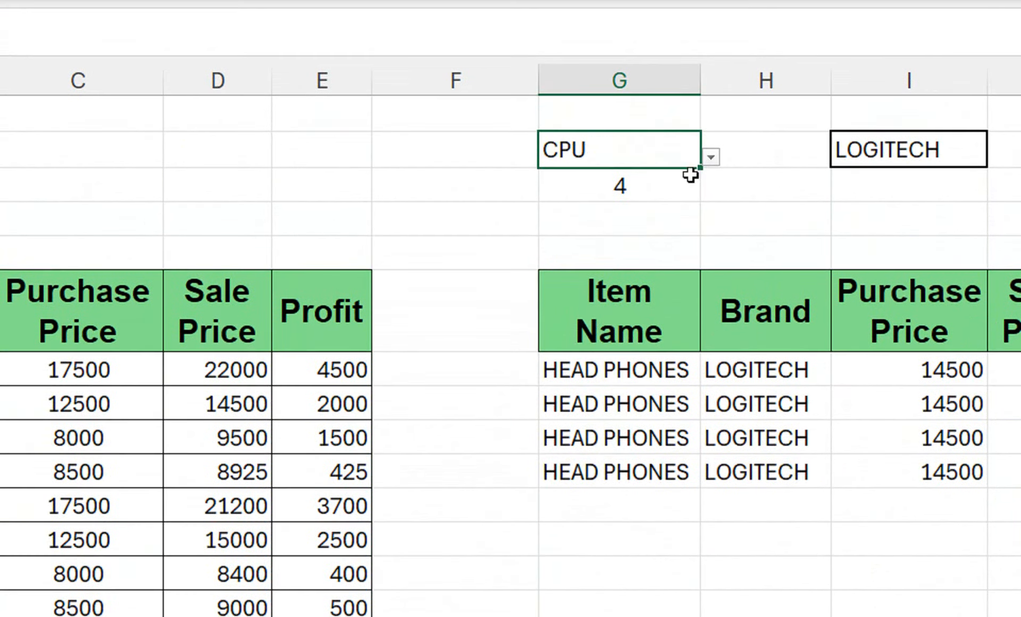
{"action": "left_click", "coordinate": [908, 159]}
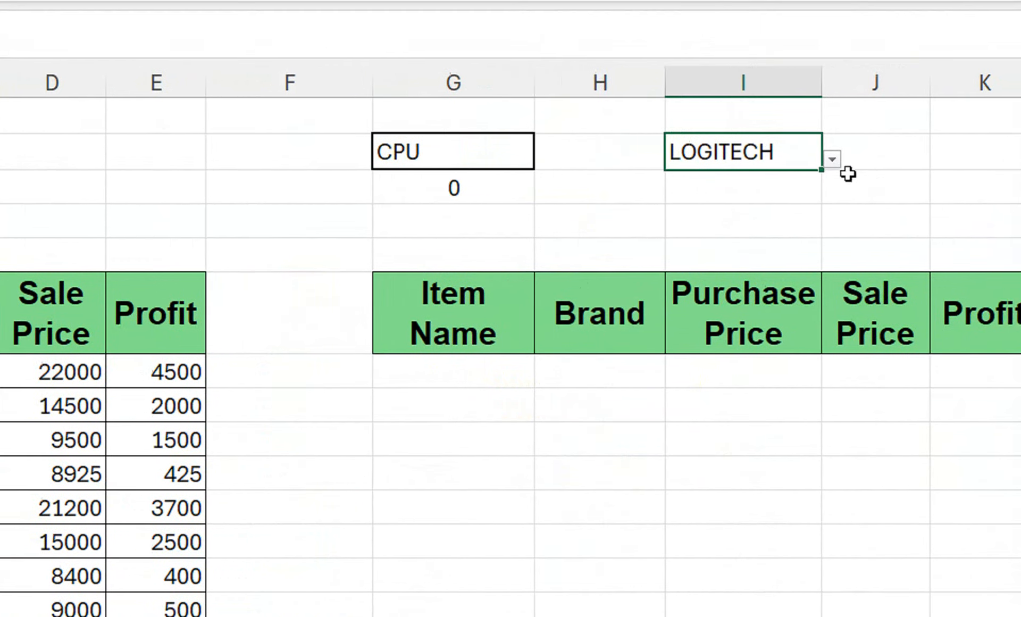
{"action": "left_click", "coordinate": [832, 159]}
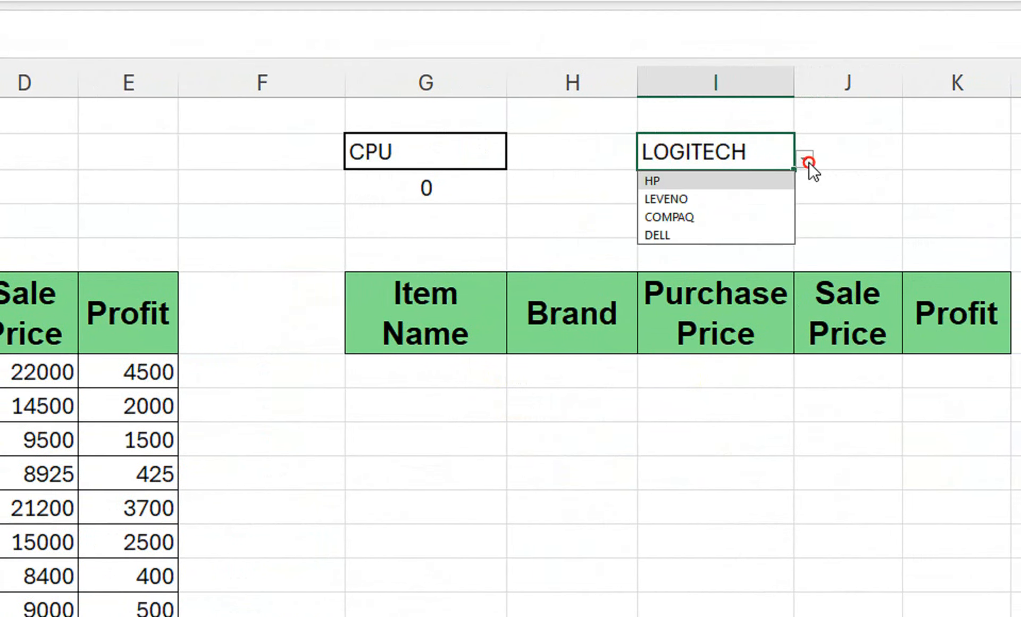
{"action": "left_click", "coordinate": [794, 178]}
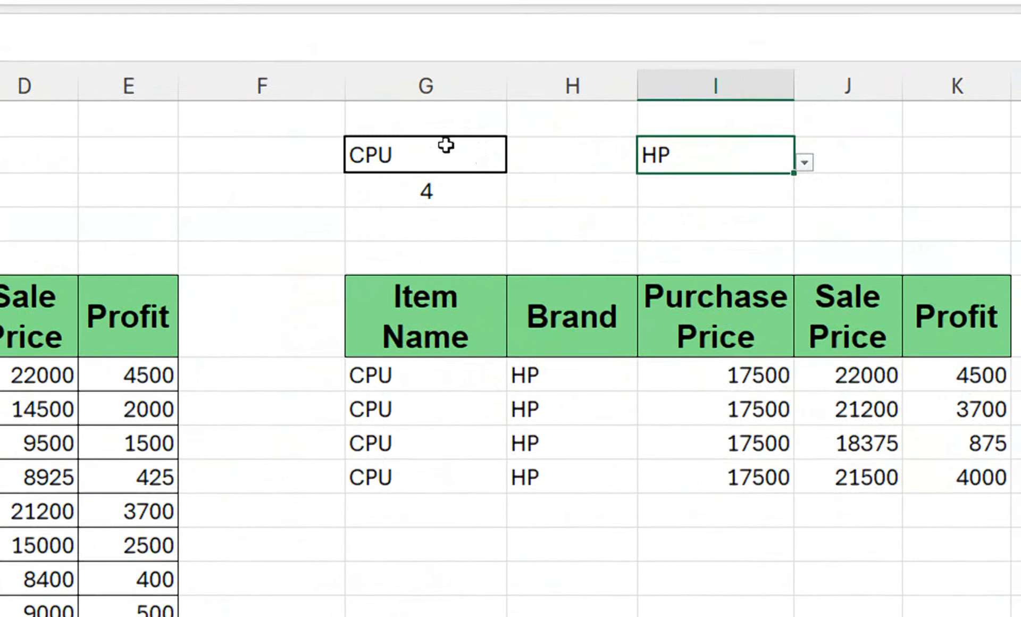
Step: Switch the item filter in G2 to MOUSE and the brand filter in I2 to DELL
{"action": "left_click", "coordinate": [449, 150]}
{"action": "left_click", "coordinate": [516, 159]}
{"action": "left_click", "coordinate": [460, 273]}
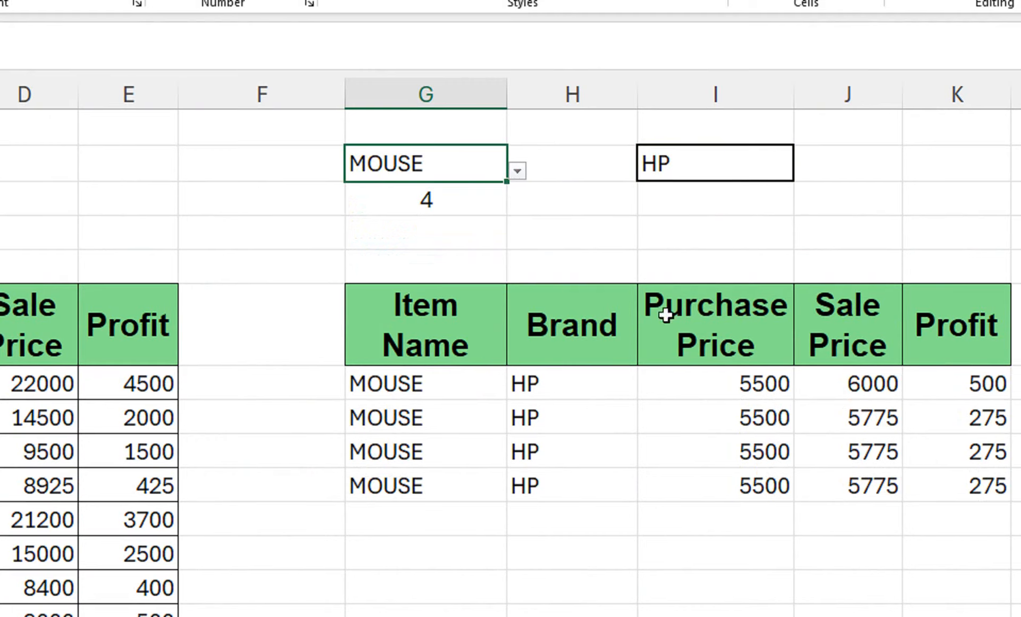
{"action": "left_click", "coordinate": [773, 163]}
{"action": "left_click", "coordinate": [803, 173]}
{"action": "left_click", "coordinate": [781, 192]}
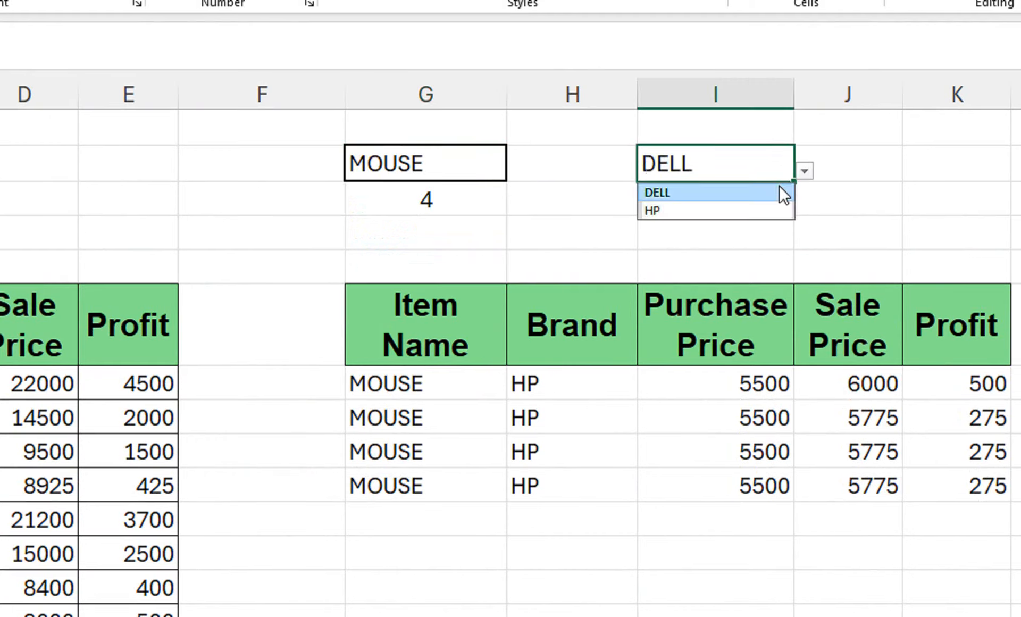
Step: Try HEAD PHONES and USB as the item in G2, checking the brand choices in I2 for HEAD PHONES
{"action": "left_click", "coordinate": [463, 164]}
{"action": "left_click", "coordinate": [518, 171]}
{"action": "left_click", "coordinate": [445, 229]}
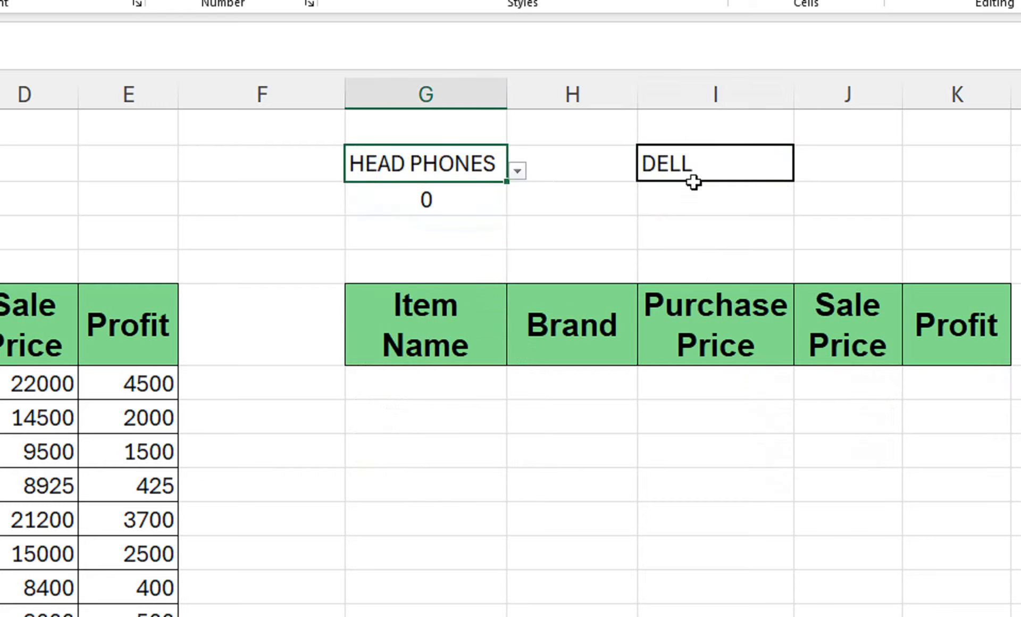
{"action": "left_click", "coordinate": [688, 176]}
{"action": "left_click", "coordinate": [802, 172]}
{"action": "left_click", "coordinate": [782, 174]}
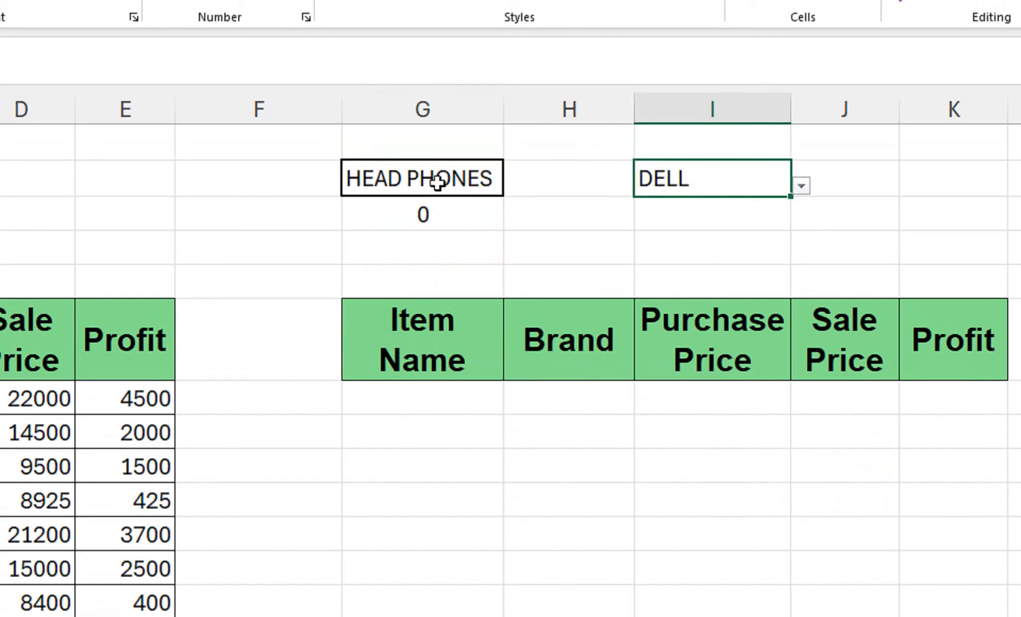
{"action": "left_click", "coordinate": [490, 161]}
{"action": "left_click", "coordinate": [513, 171]}
{"action": "left_click", "coordinate": [406, 315]}
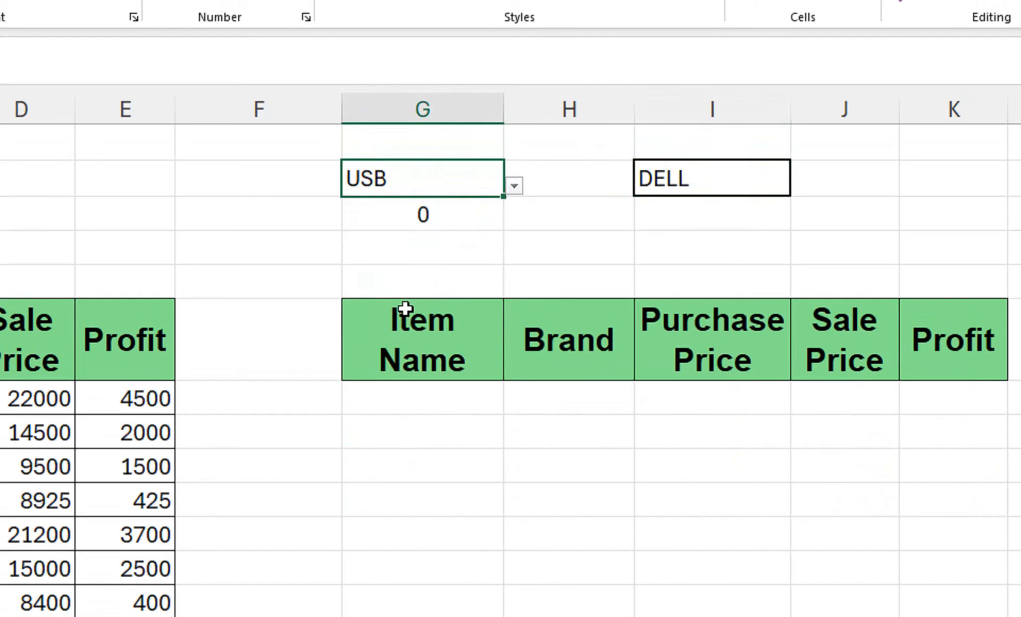
Step: Set the item filter in G2 to HARD DRIVE and the brand filter in I2 to 500 GB
{"action": "left_click", "coordinate": [514, 185]}
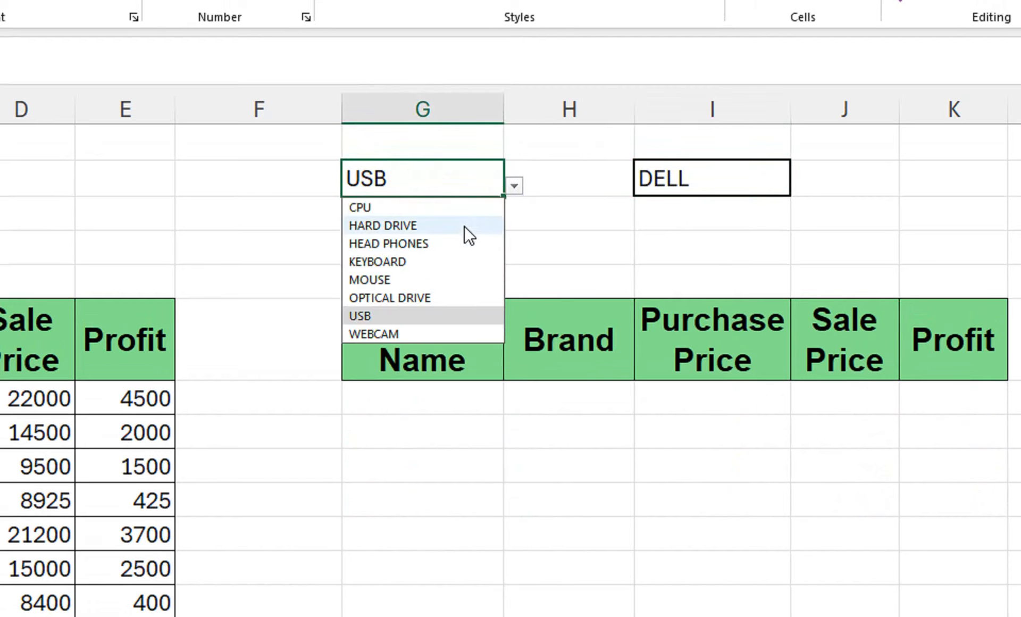
{"action": "left_click", "coordinate": [464, 226]}
{"action": "left_click", "coordinate": [718, 181]}
{"action": "left_click", "coordinate": [808, 186]}
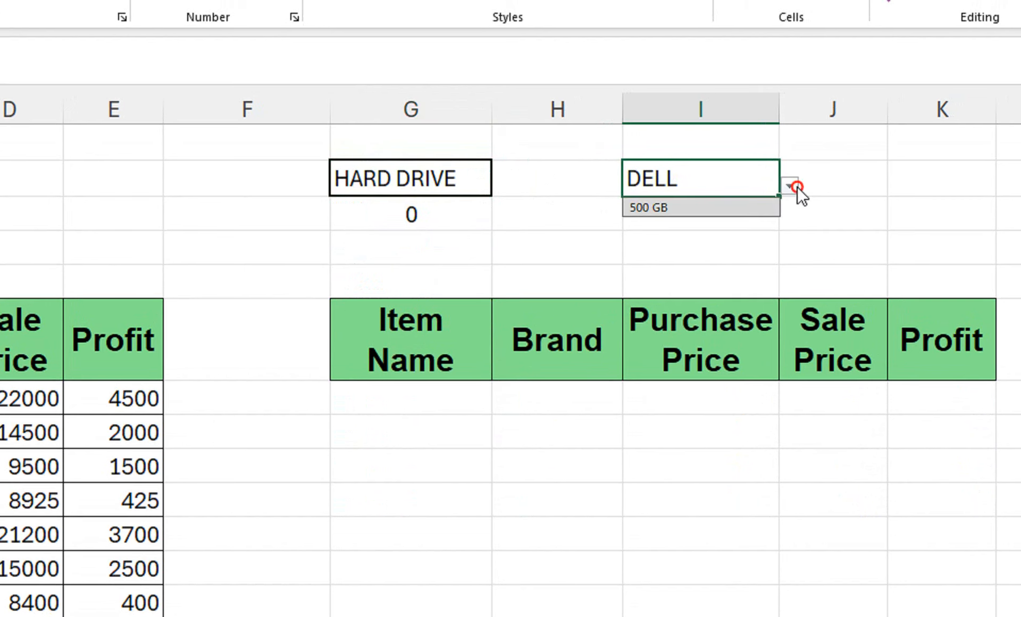
{"action": "left_click", "coordinate": [744, 208]}
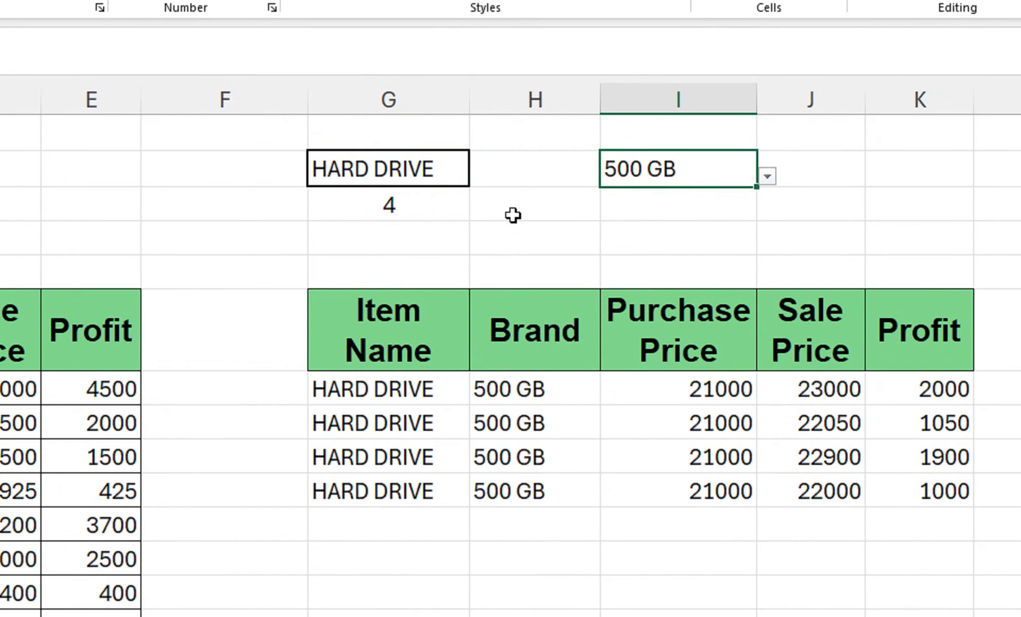
Step: Try appending a third multiplied condition after the brand condition in the IF test of G7's formula
{"action": "left_click", "coordinate": [401, 390]}
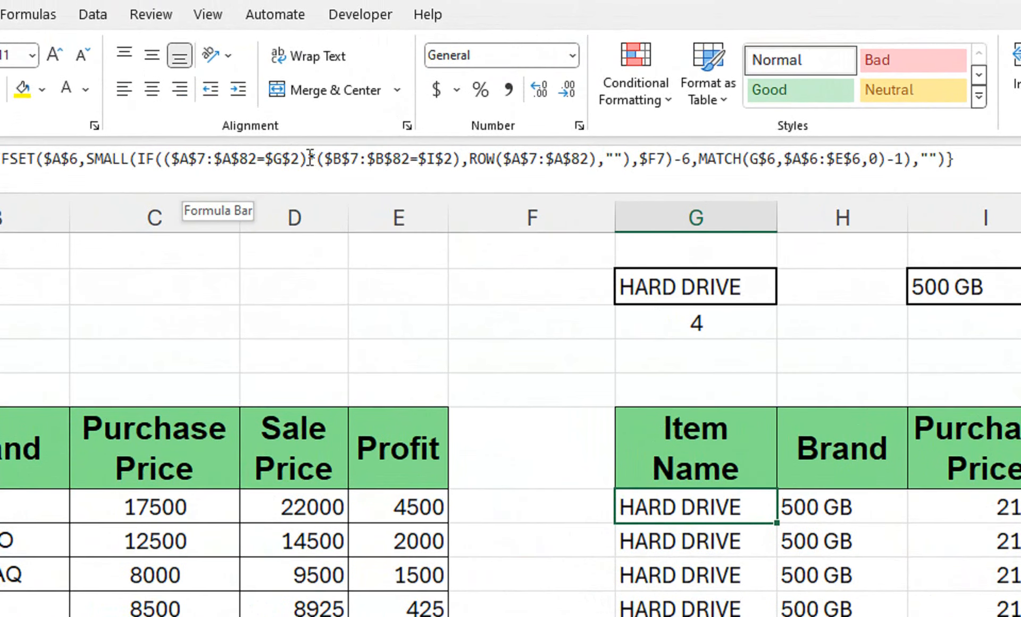
{"action": "left_click_drag", "start_coordinate": [307, 159], "coordinate": [454, 162]}
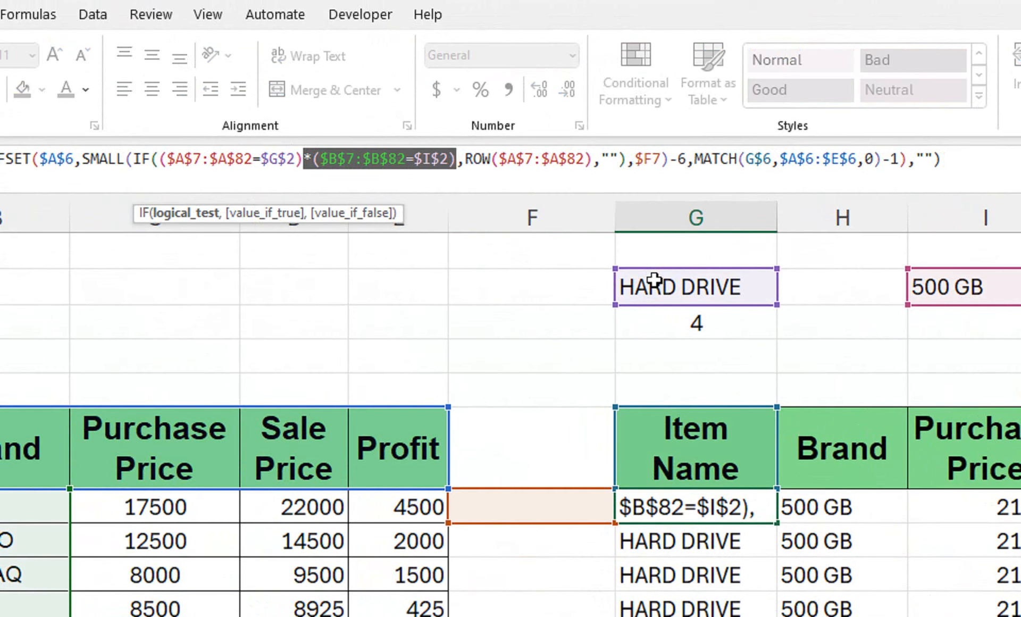
{"action": "left_click", "coordinate": [457, 160]}
{"action": "type", "text": "*"}
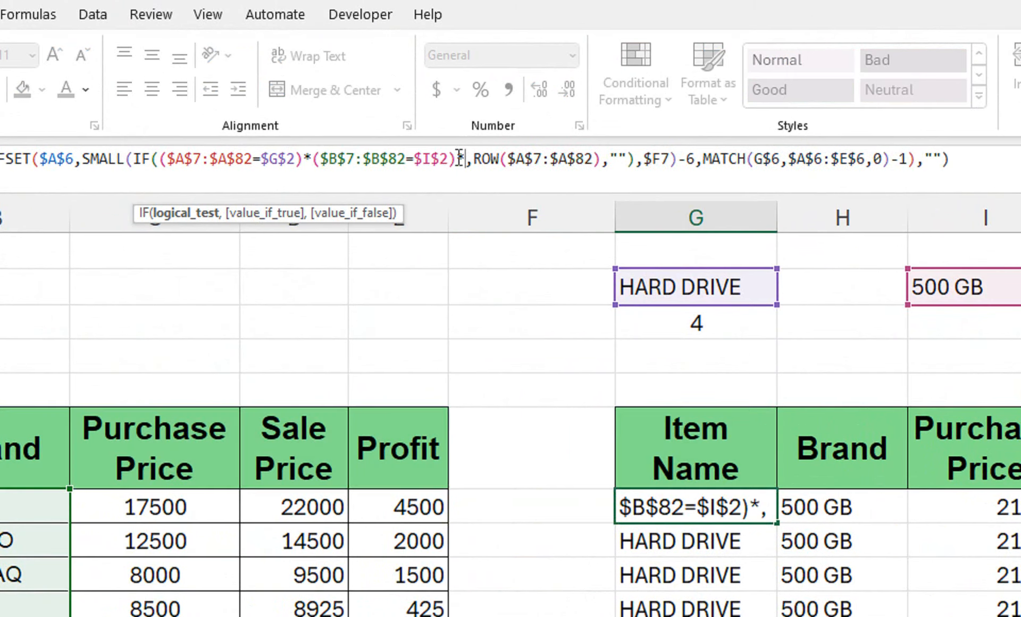
{"action": "type", "text": "("}
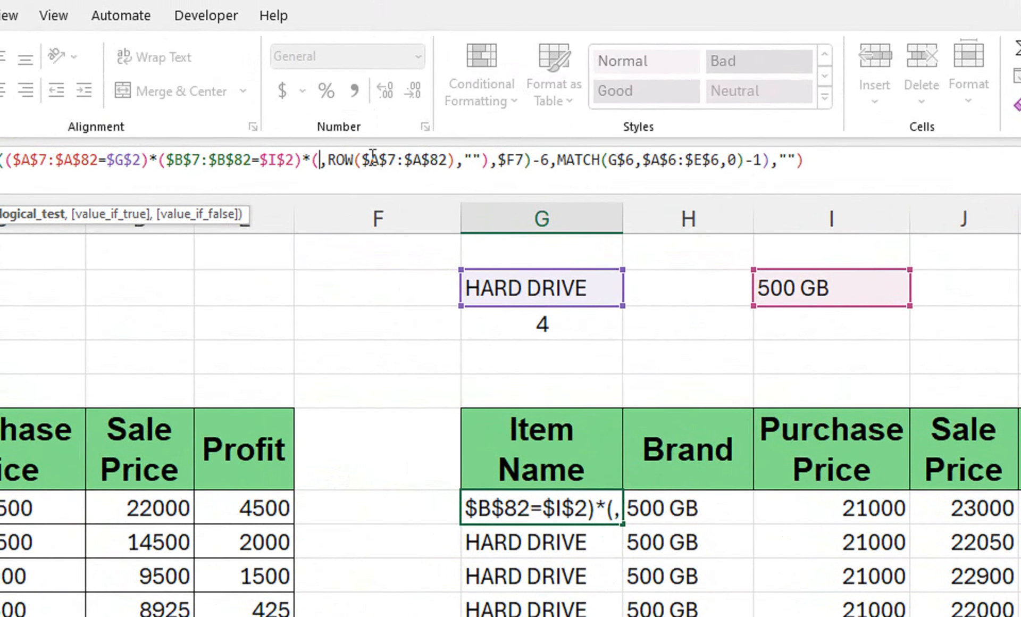
{"action": "key", "text": "BackSpace"}
{"action": "key", "text": "BackSpace"}
Step: Delete the multiplied brand condition ($B$7:$B$82=$I$2) from the IF test in G7's formula, leaving $A$7:$A$82=$G$2
{"action": "key", "text": "BackSpace"}
{"action": "key", "text": "BackSpace"}
{"action": "key", "text": "BackSpace"}
{"action": "key", "text": "BackSpace"}
{"action": "key", "text": "BackSpace"}
{"action": "key", "text": "BackSpace"}
{"action": "key", "text": "BackSpace"}
{"action": "key", "text": "BackSpace"}
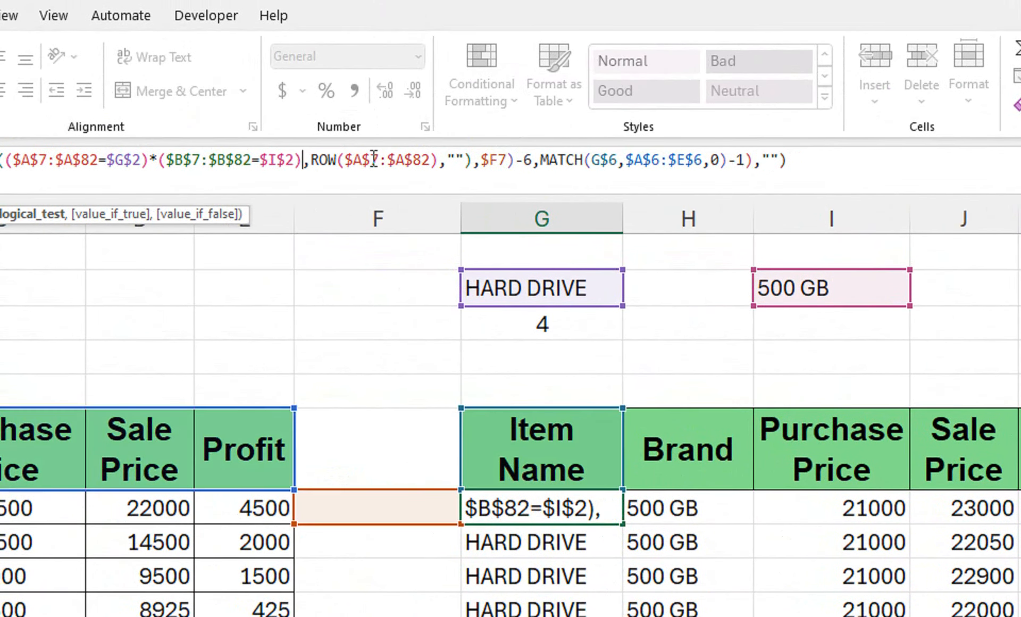
{"action": "key", "text": "BackSpace"}
{"action": "key", "text": "BackSpace"}
{"action": "key", "text": "BackSpace"}
{"action": "key", "text": "BackSpace"}
{"action": "key", "text": "BackSpace"}
{"action": "key", "text": "BackSpace"}
{"action": "key", "text": "BackSpace"}
{"action": "key", "text": "BackSpace"}
{"action": "key", "text": "BackSpace"}
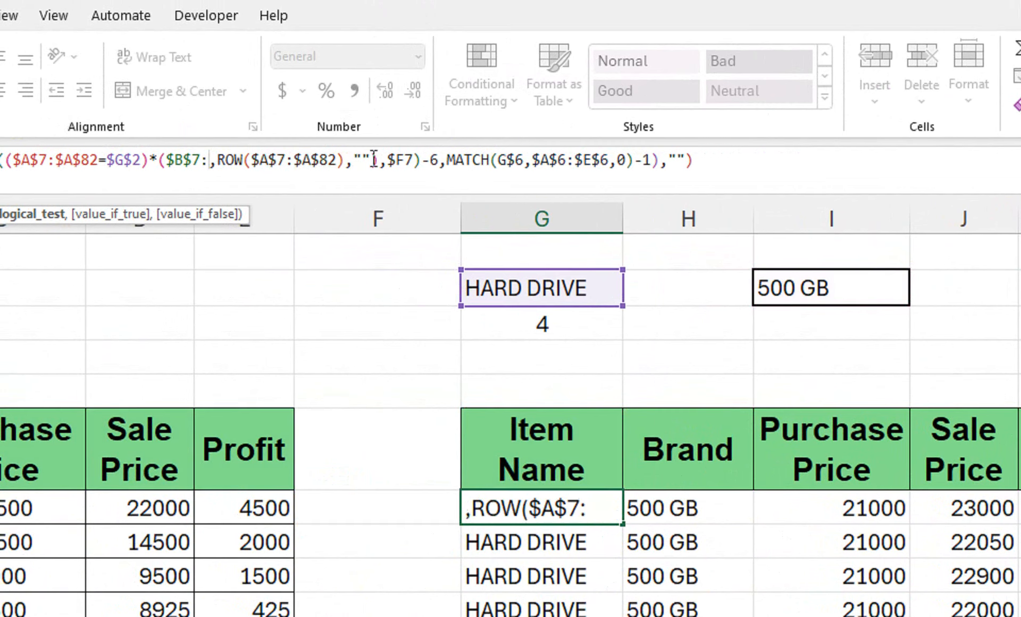
{"action": "key", "text": "BackSpace"}
{"action": "key", "text": "BackSpace"}
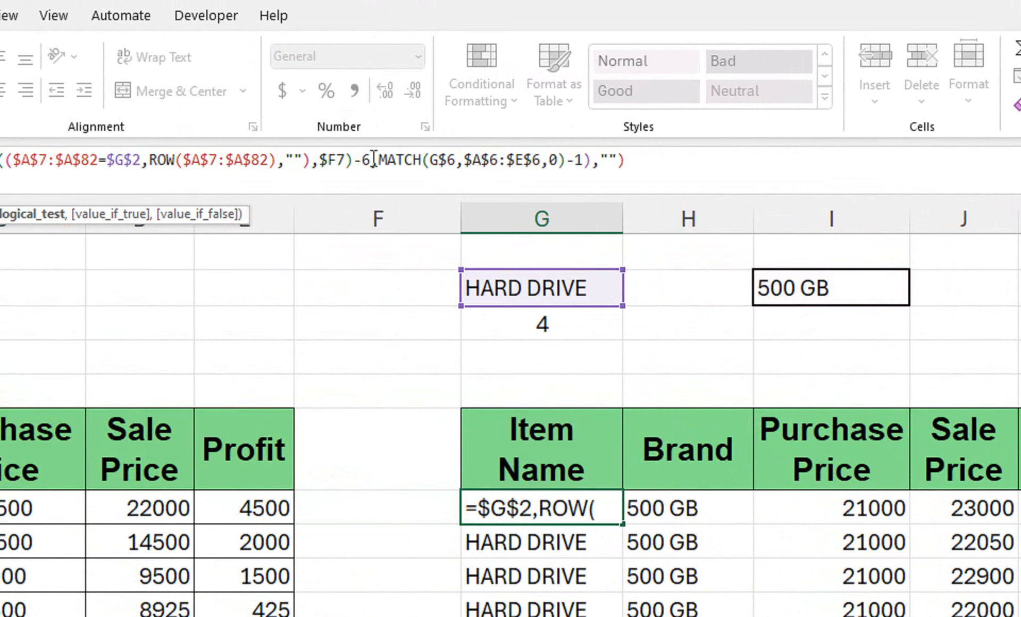
Step: Remove the extra opening parenthesis from G7's IF test, re-enter it as an array formula and fill it down the Item Name column
{"action": "left_click", "coordinate": [9, 160]}
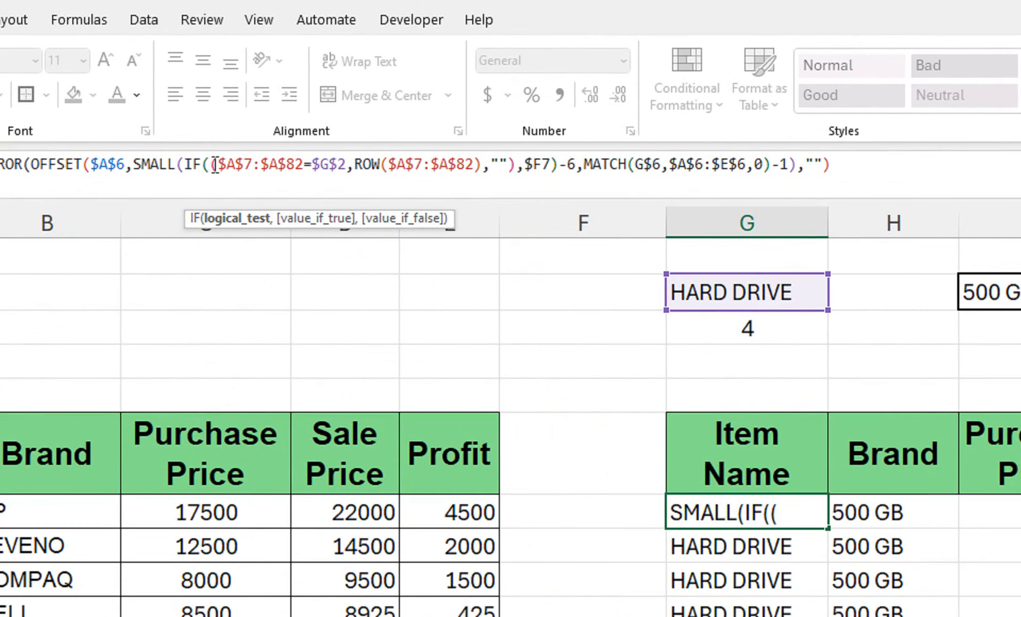
{"action": "key", "text": "BackSpace"}
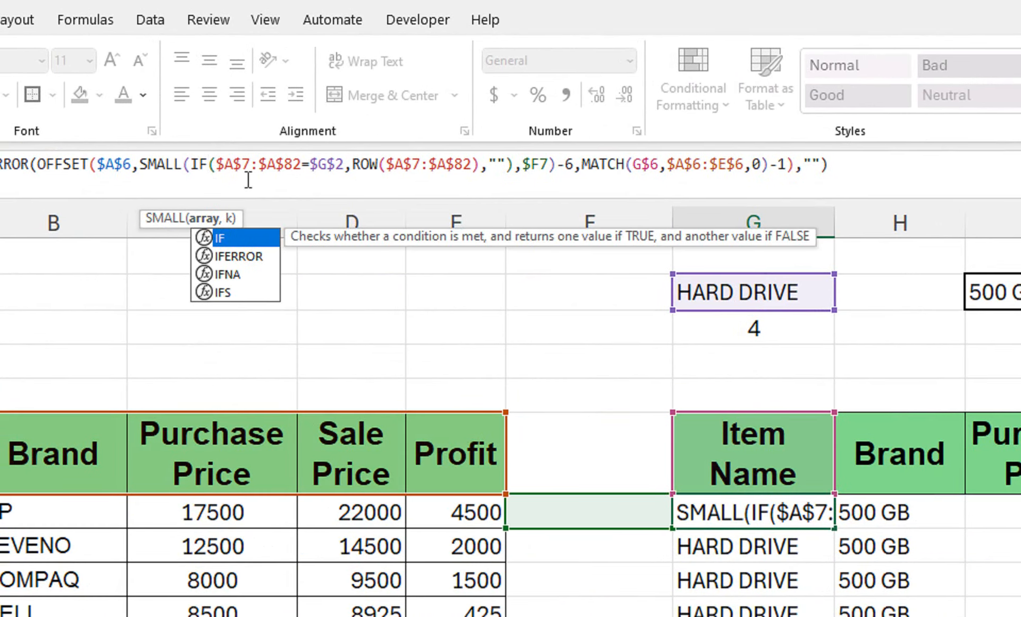
{"action": "left_click", "coordinate": [247, 165]}
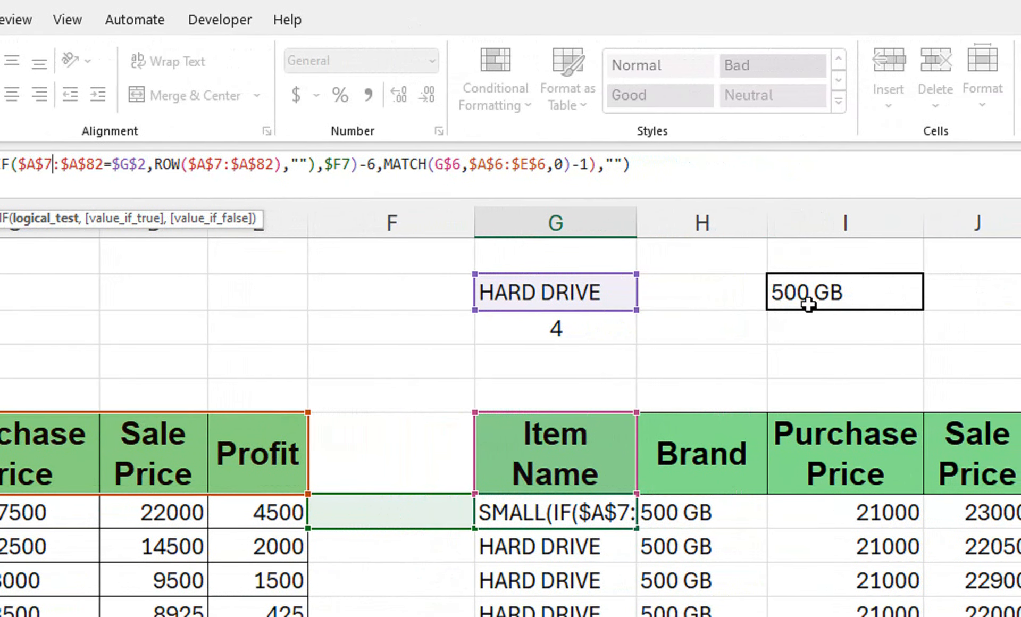
{"action": "key", "text": "ctrl+shift+Return"}
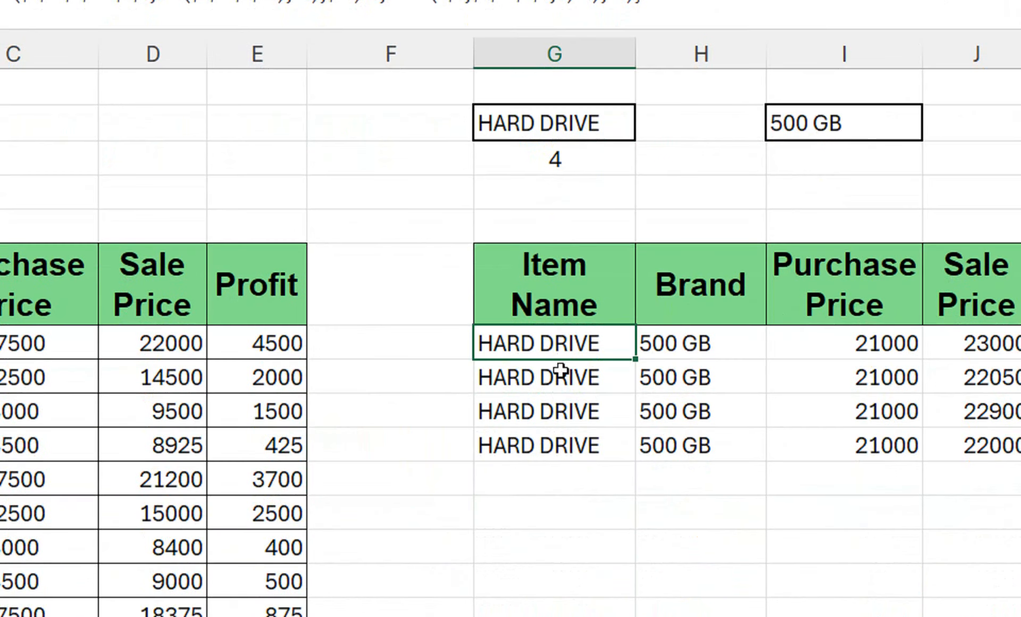
{"action": "double_click", "coordinate": [638, 360]}
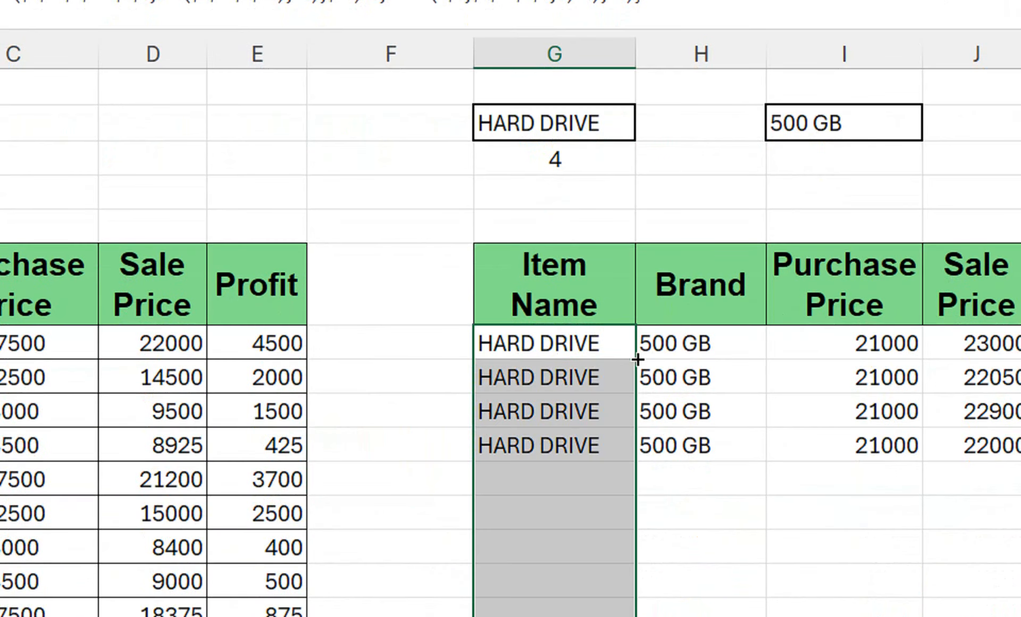
Step: Reduce the count formula in G3 to the item criterion only, =COUNTIFS(A:A,G2)
{"action": "double_click", "coordinate": [593, 158]}
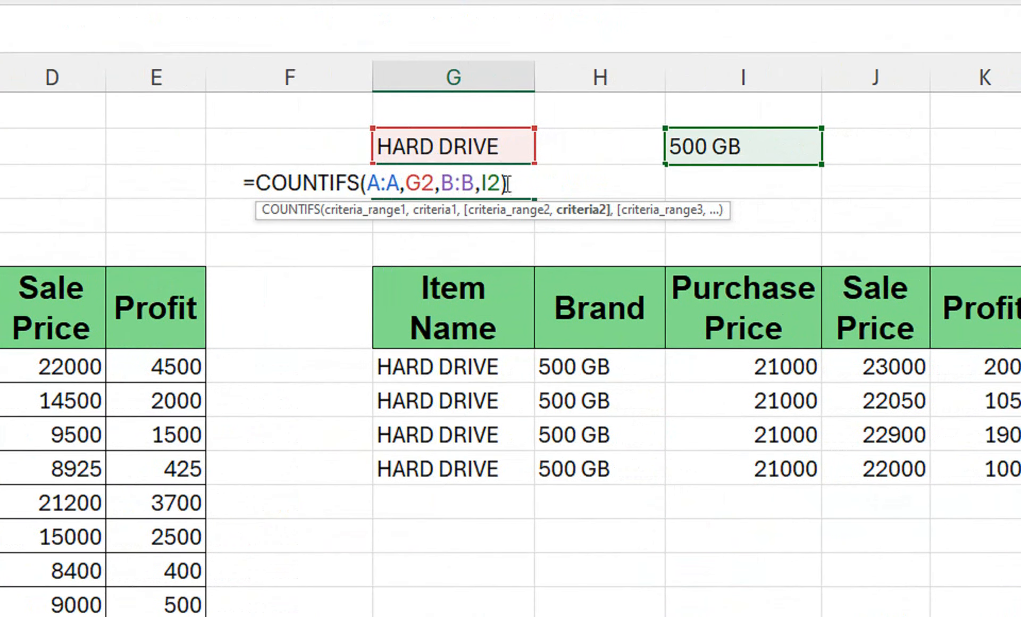
{"action": "left_click_drag", "start_coordinate": [507, 184], "coordinate": [448, 197]}
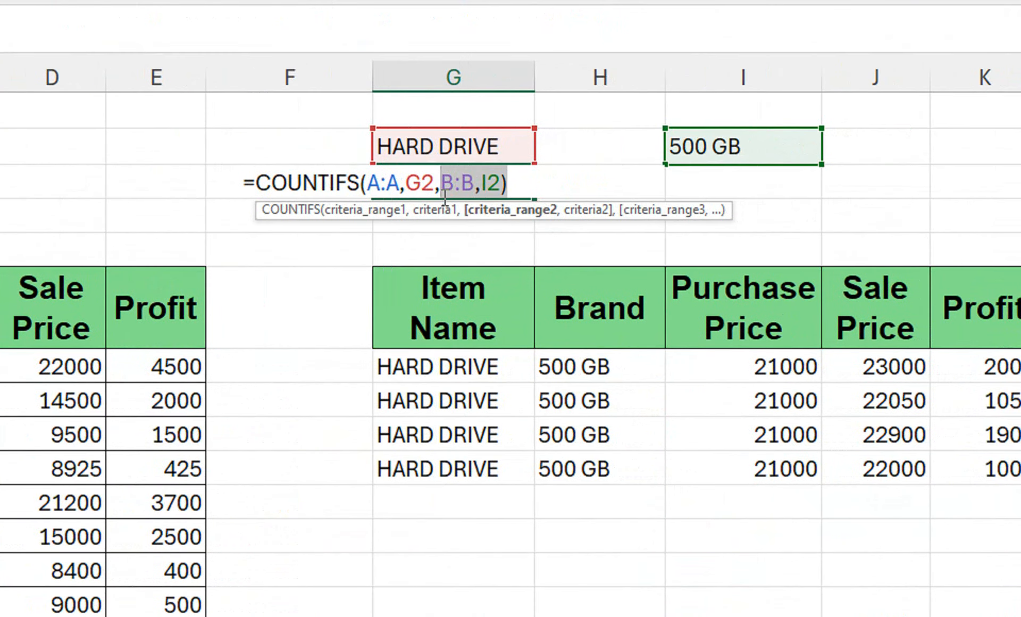
{"action": "key", "text": "BackSpace"}
{"action": "key", "text": "BackSpace"}
{"action": "type", "text": ")"}
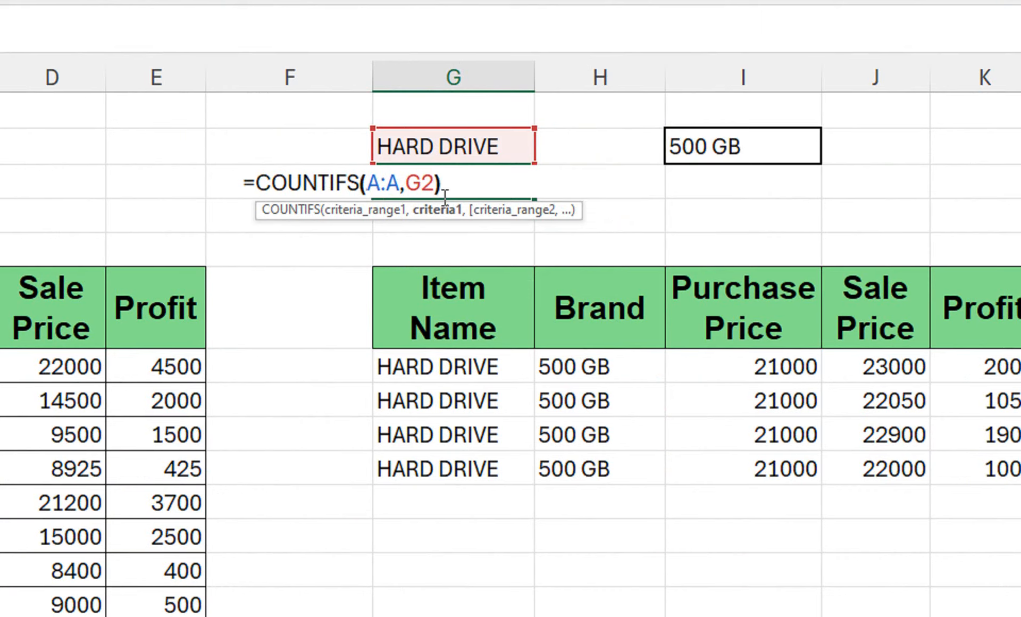
{"action": "key", "text": "ctrl+Return"}
Step: Choose CPU as the item name in the G2 drop-down
{"action": "left_click", "coordinate": [537, 145]}
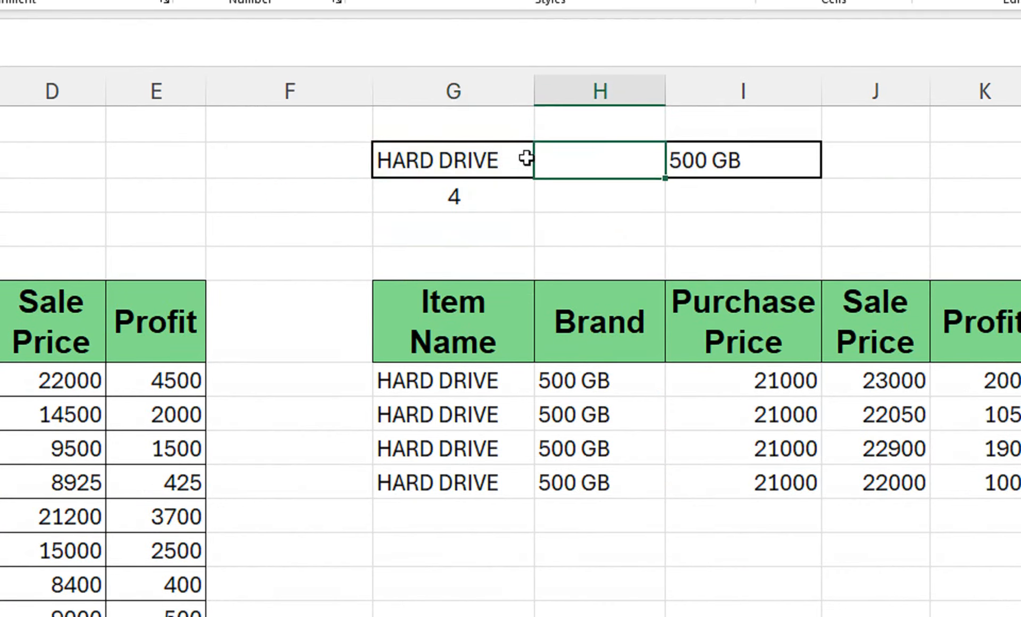
{"action": "left_click", "coordinate": [526, 145]}
{"action": "left_click", "coordinate": [543, 153]}
{"action": "left_click", "coordinate": [512, 175]}
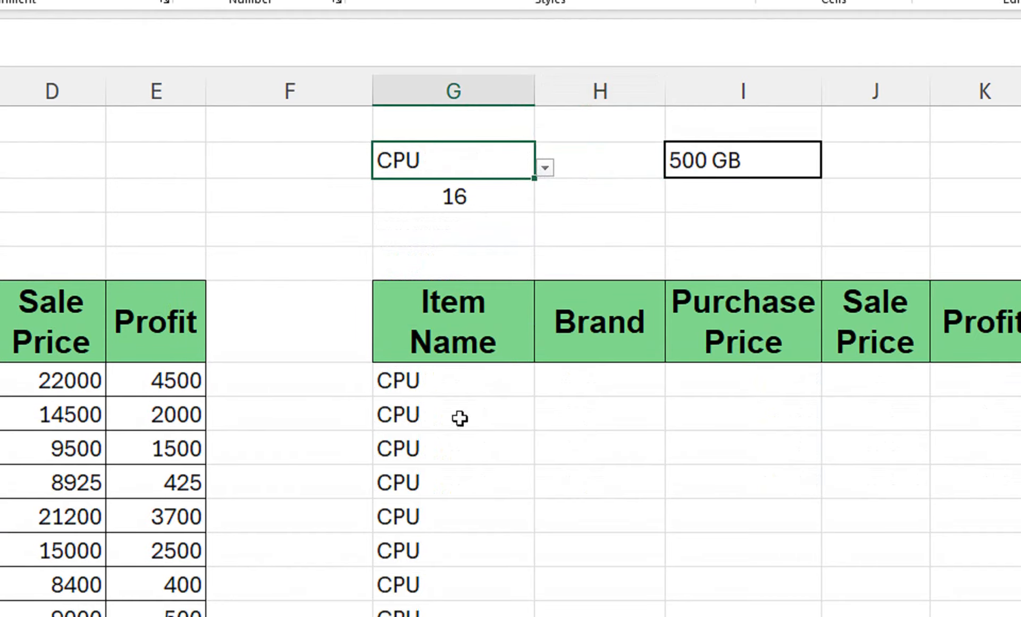
Step: Fill the item-only array formulas from G7:G24 right across the results table to the Profit column
{"action": "left_click_drag", "start_coordinate": [466, 378], "coordinate": [451, 616]}
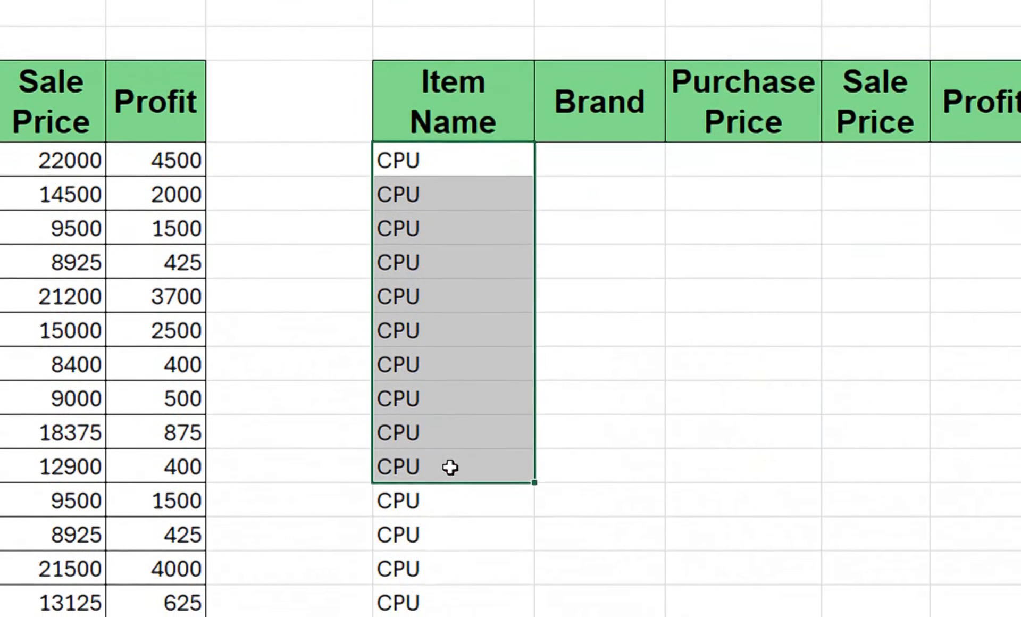
{"action": "left_click_drag", "start_coordinate": [450, 467], "coordinate": [978, 616]}
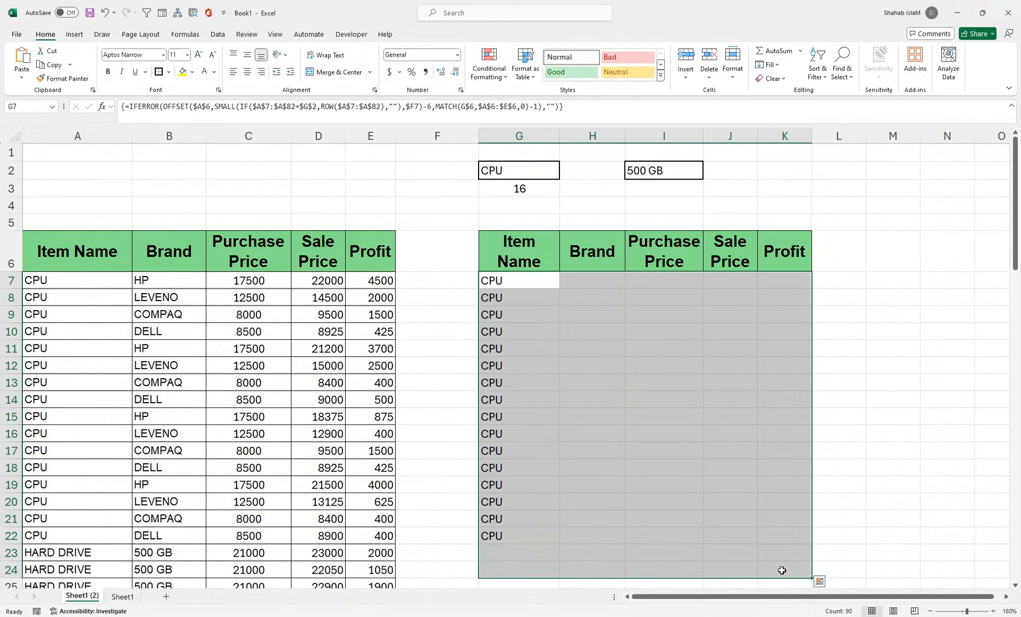
{"action": "key", "text": "ctrl+r"}
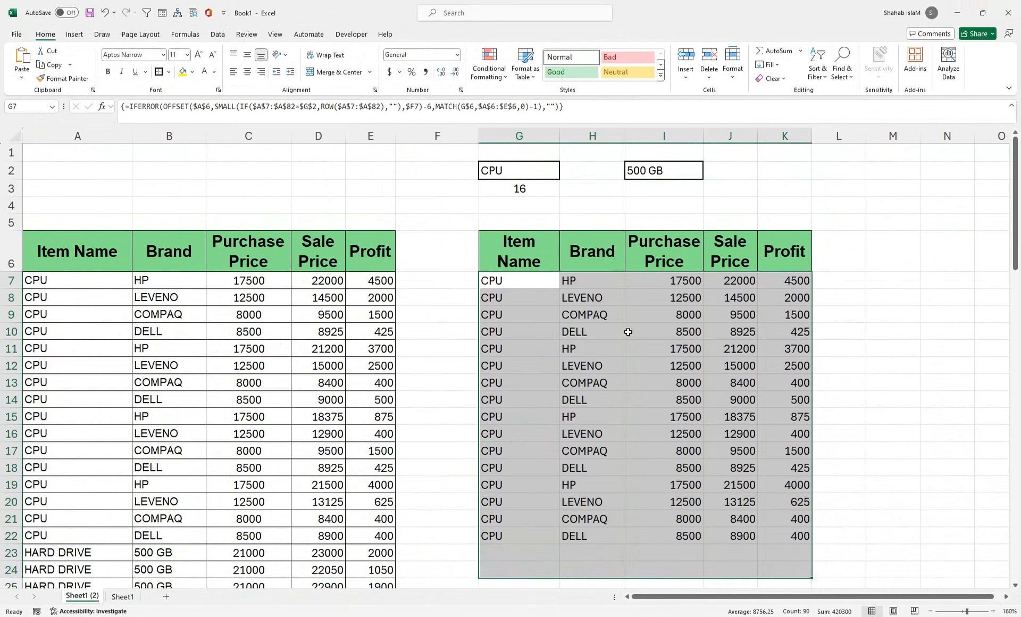
{"action": "left_click_drag", "start_coordinate": [593, 280], "coordinate": [592, 485]}
{"action": "left_click", "coordinate": [688, 343]}
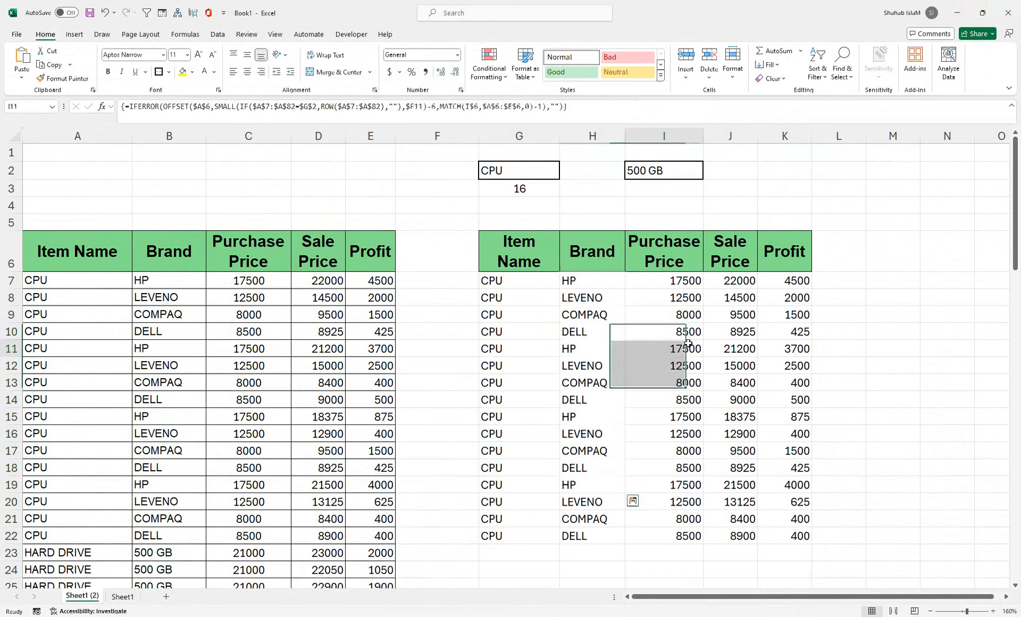
{"action": "left_click_drag", "start_coordinate": [655, 153], "coordinate": [652, 168]}
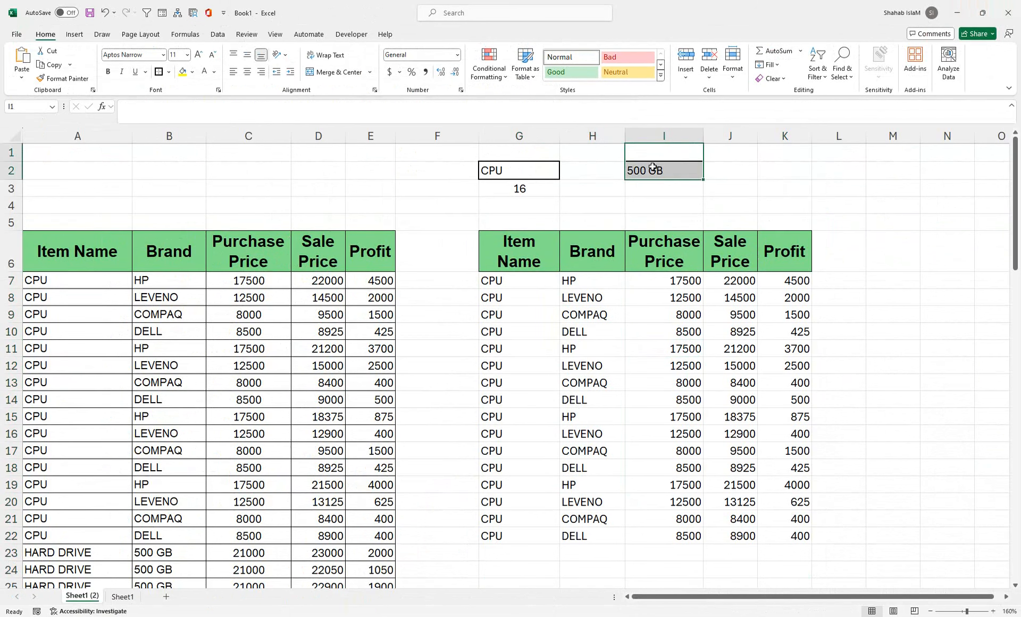
{"action": "left_click", "coordinate": [542, 166]}
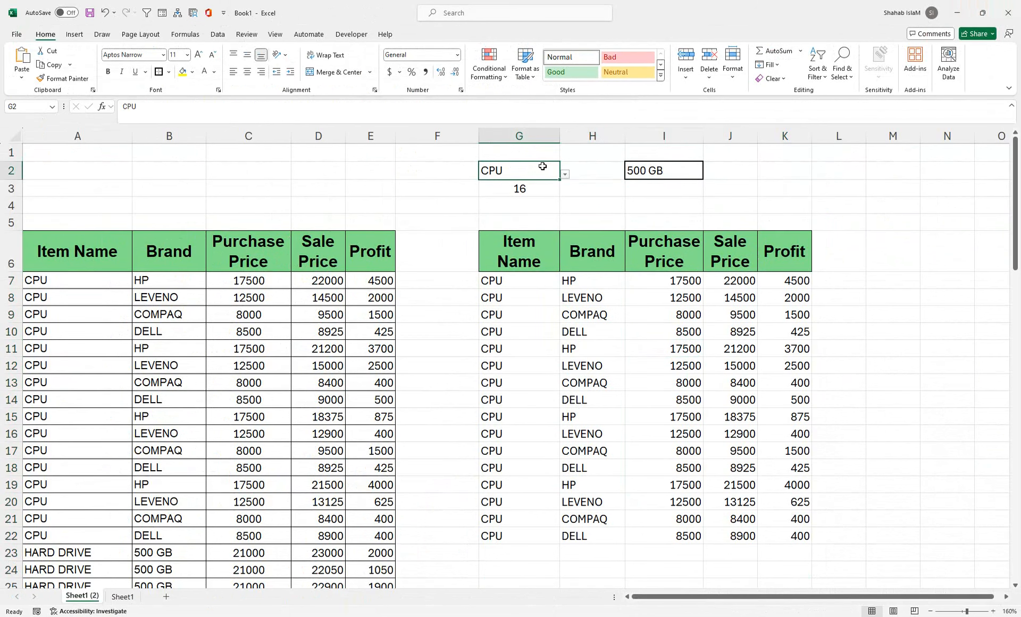